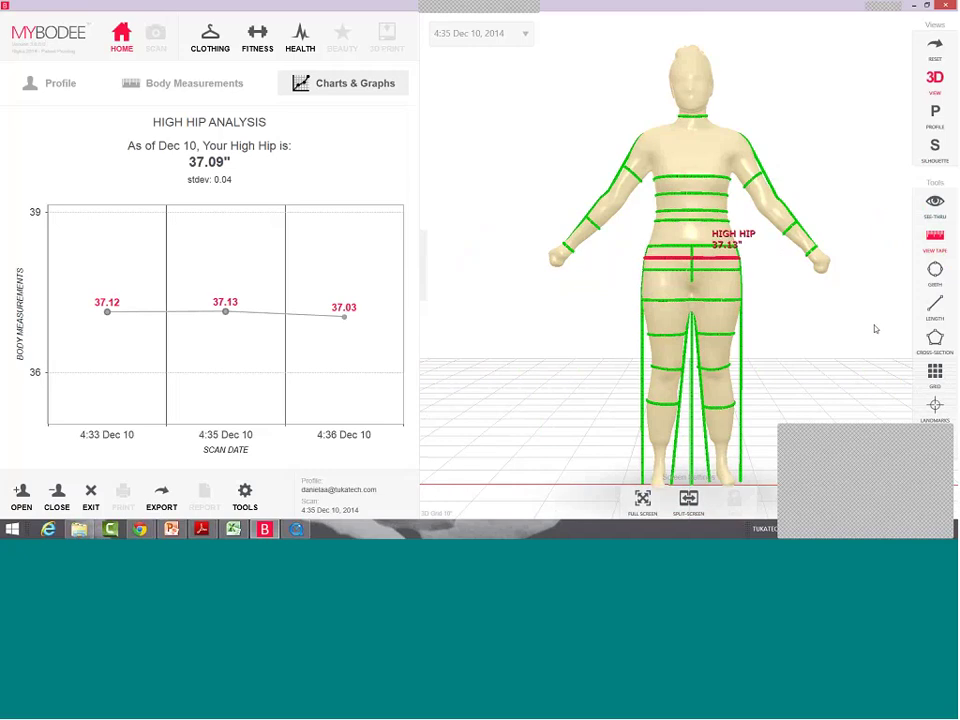
# Step: Check the scan's profile details, and load the saved Jacket-type garment from the clothing section onto the 3D body
pyautogui.moveTo(823, 319); pyautogui.dragTo(397, 120)
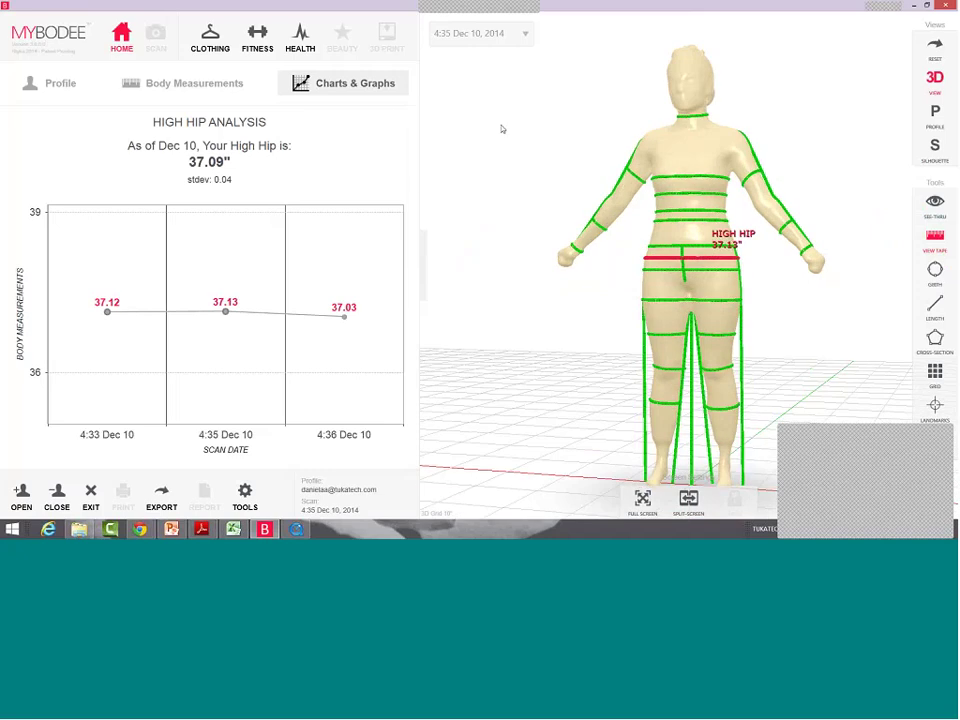
pyautogui.click(50, 90)
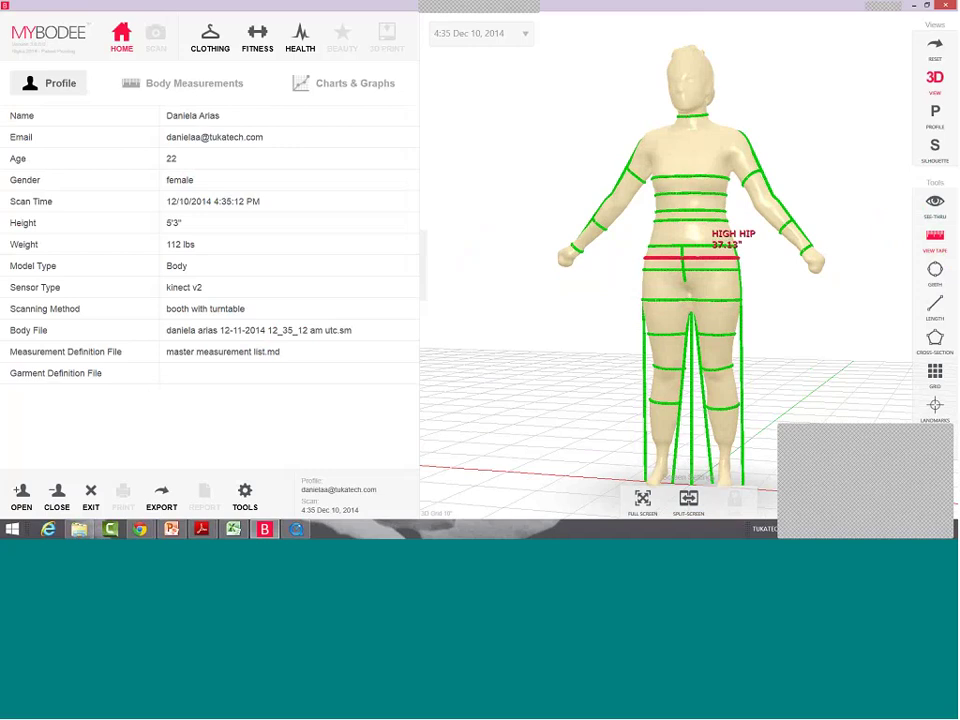
pyautogui.click(213, 40)
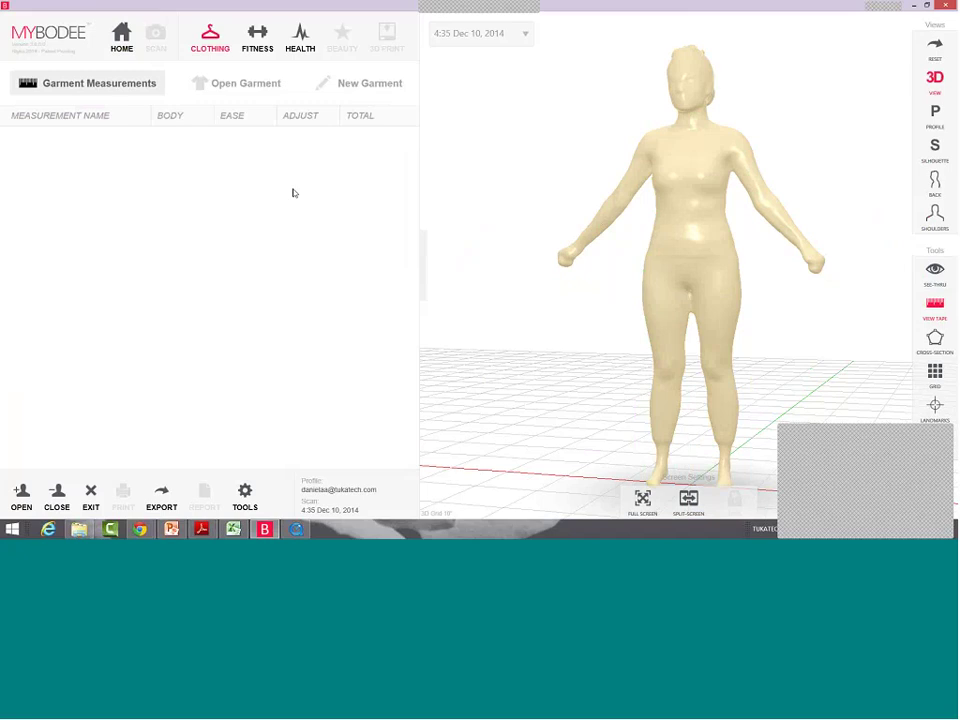
pyautogui.click(247, 85)
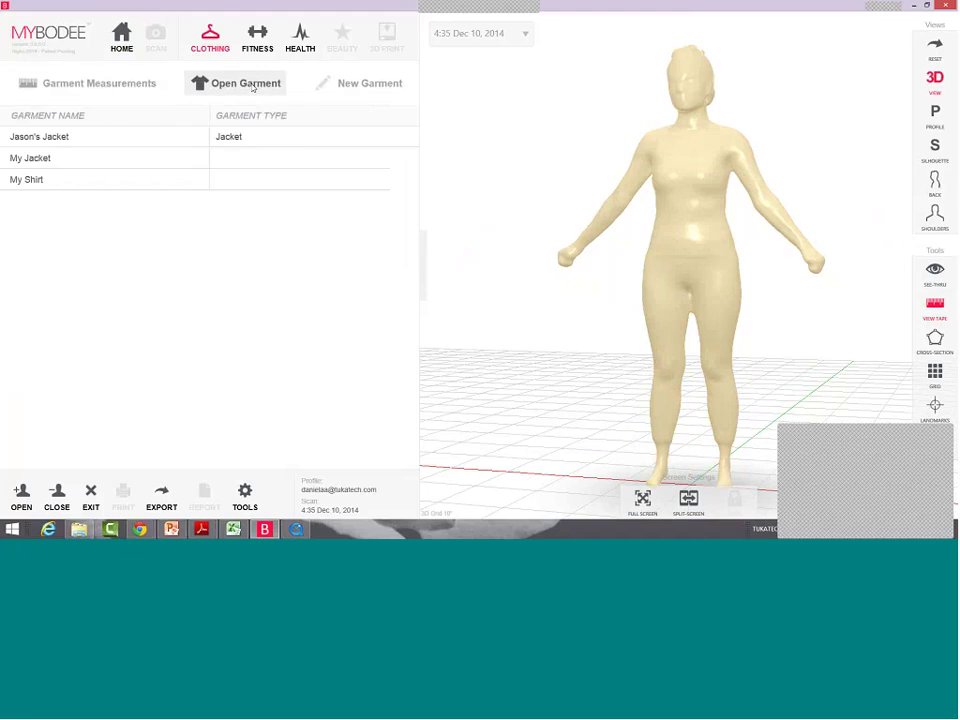
pyautogui.click(107, 141)
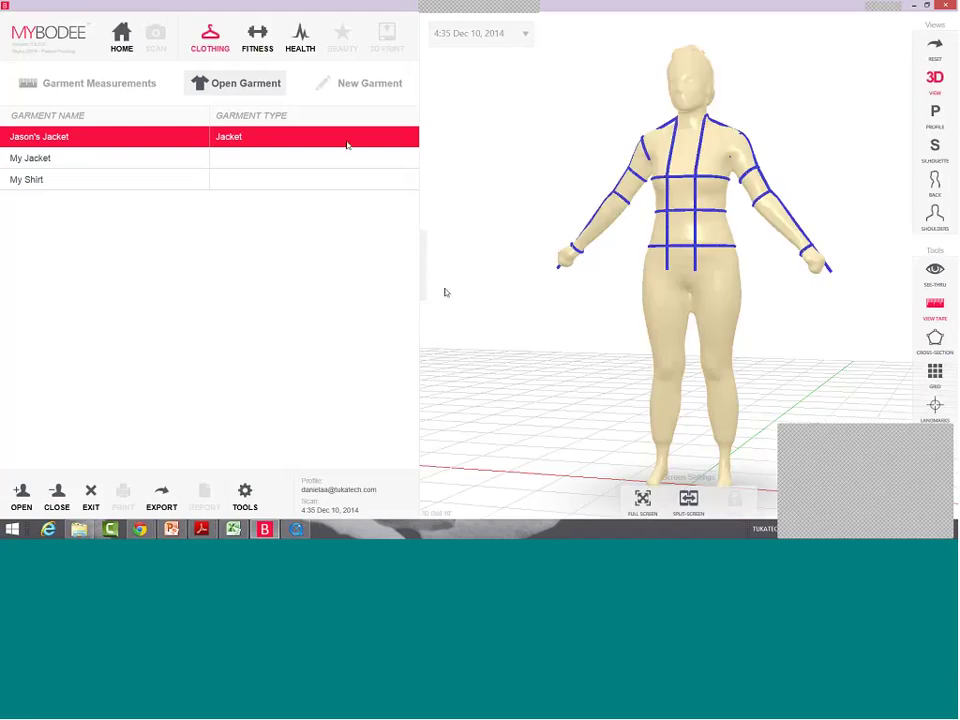
pyautogui.moveTo(754, 281)
pyautogui.mouseDown()
pyautogui.moveTo(734, 296)
pyautogui.moveTo(750, 296)
pyautogui.mouseUp()
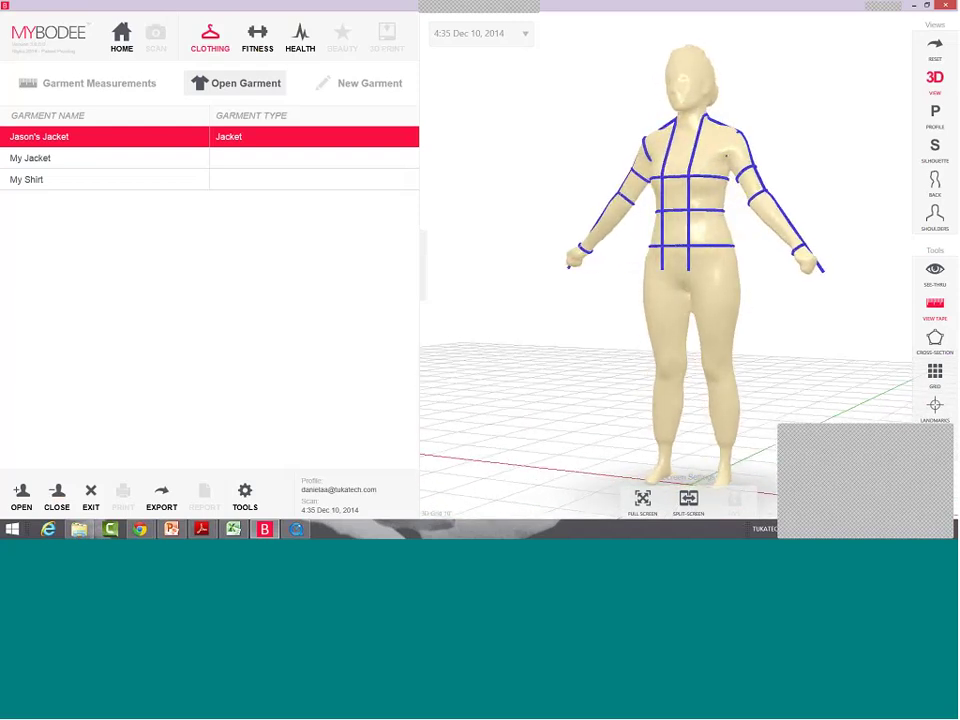
# Step: Review the full list of the jacket's garment measurements with body, ease, adjust and total values
pyautogui.click(60, 86)
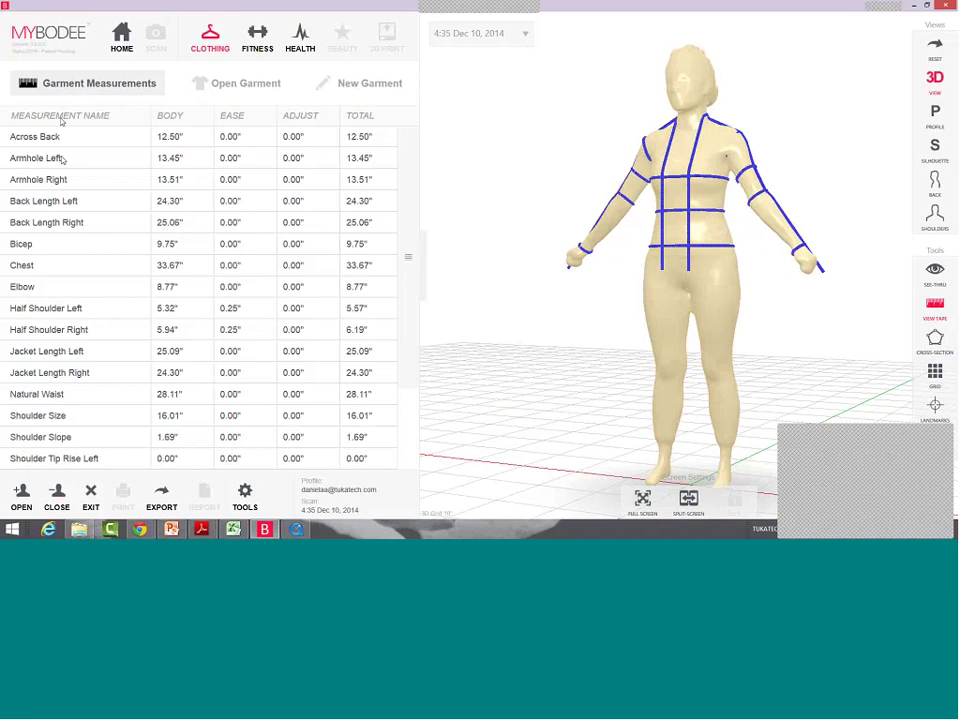
pyautogui.scroll(-5, 60, 180)
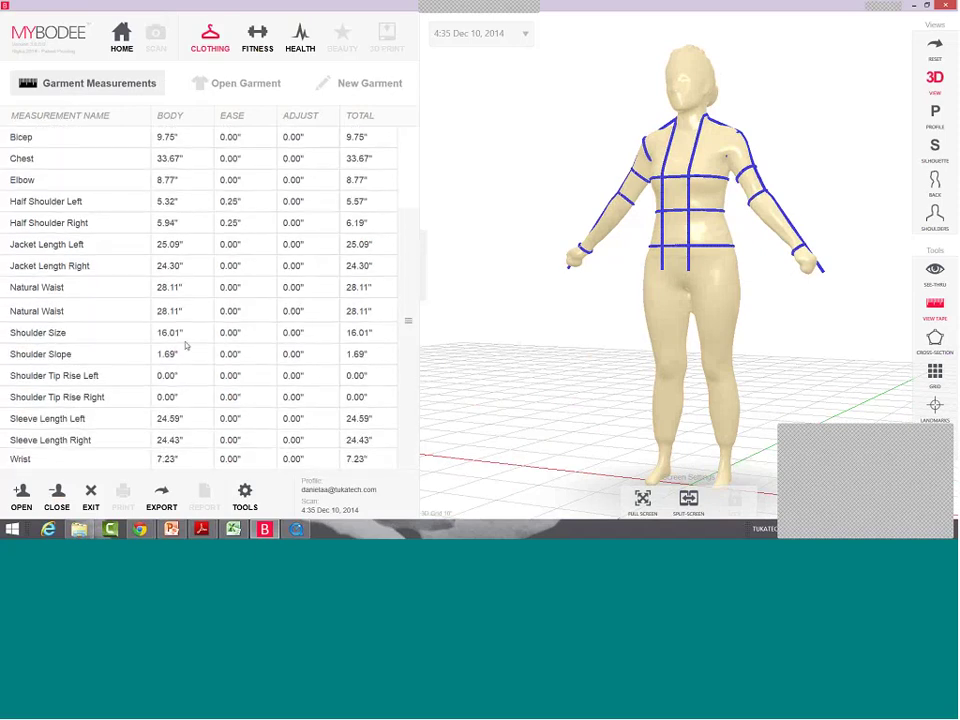
pyautogui.scroll(5, 185, 345)
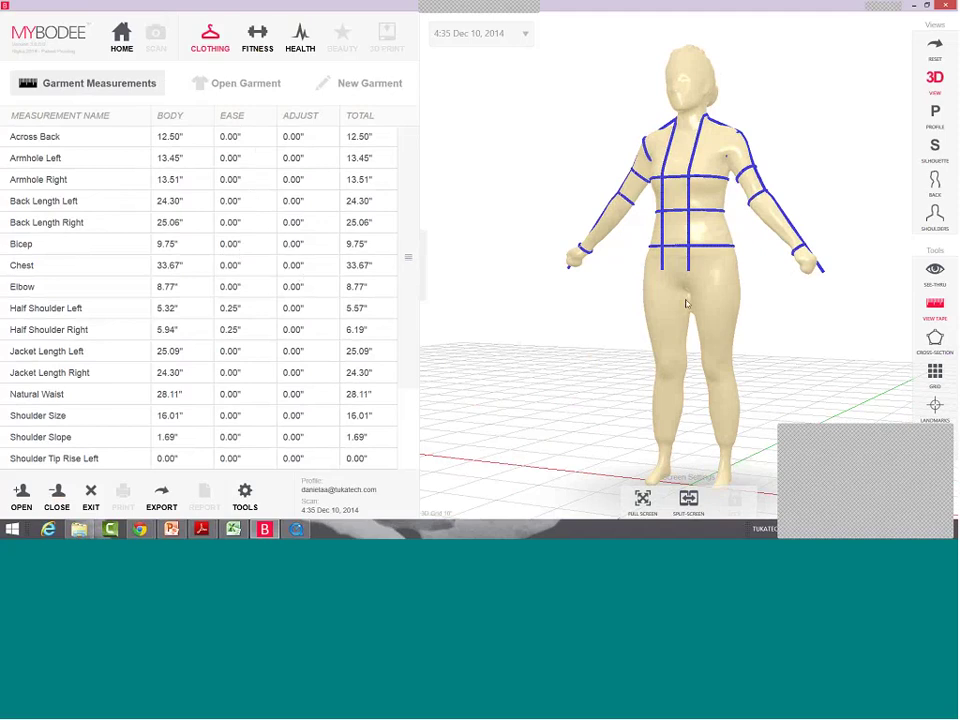
# Step: Highlight the Jacket Length Left tape on the front of the 3D body and the Back Length Left tape on its back
pyautogui.moveTo(707, 302); pyautogui.dragTo(662, 308)
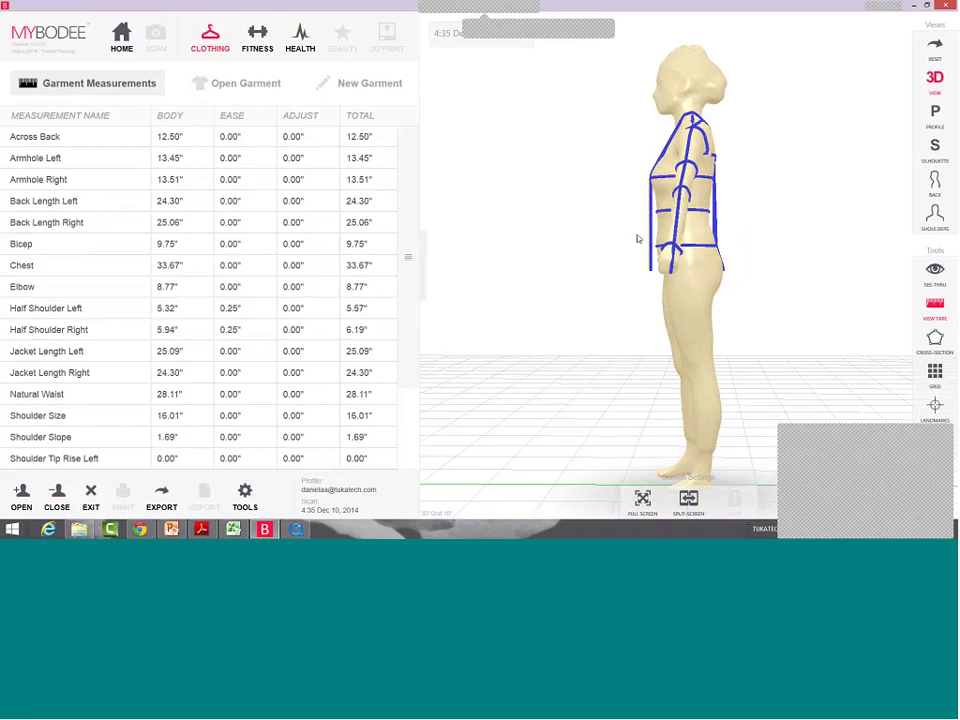
pyautogui.scroll(5, 637, 239)
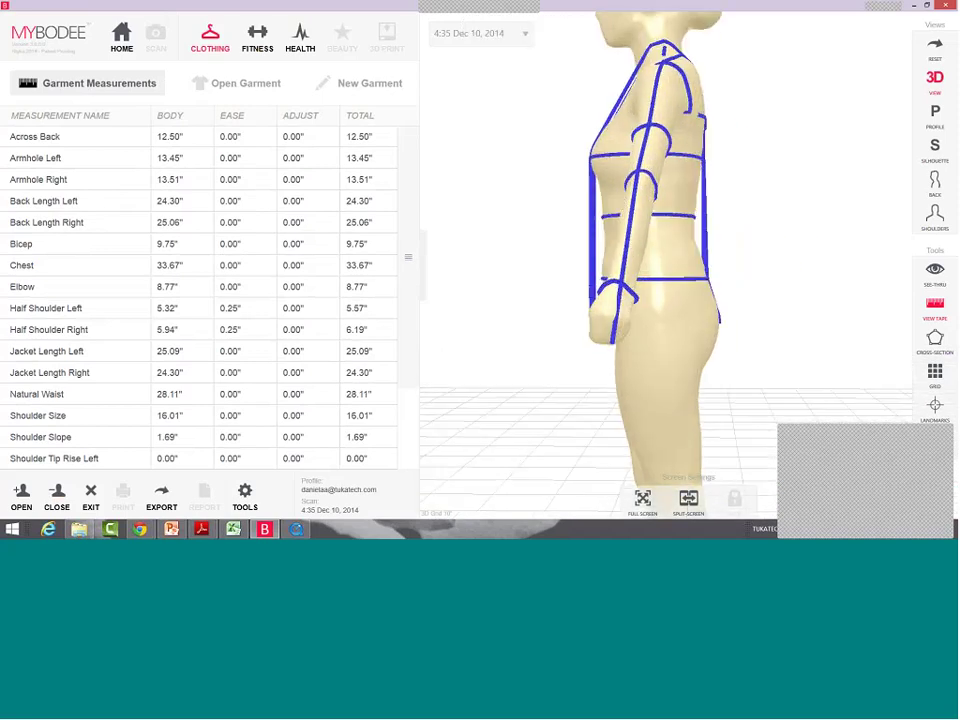
pyautogui.scroll(2, 602, 310)
pyautogui.moveTo(602, 310); pyautogui.dragTo(630, 312)
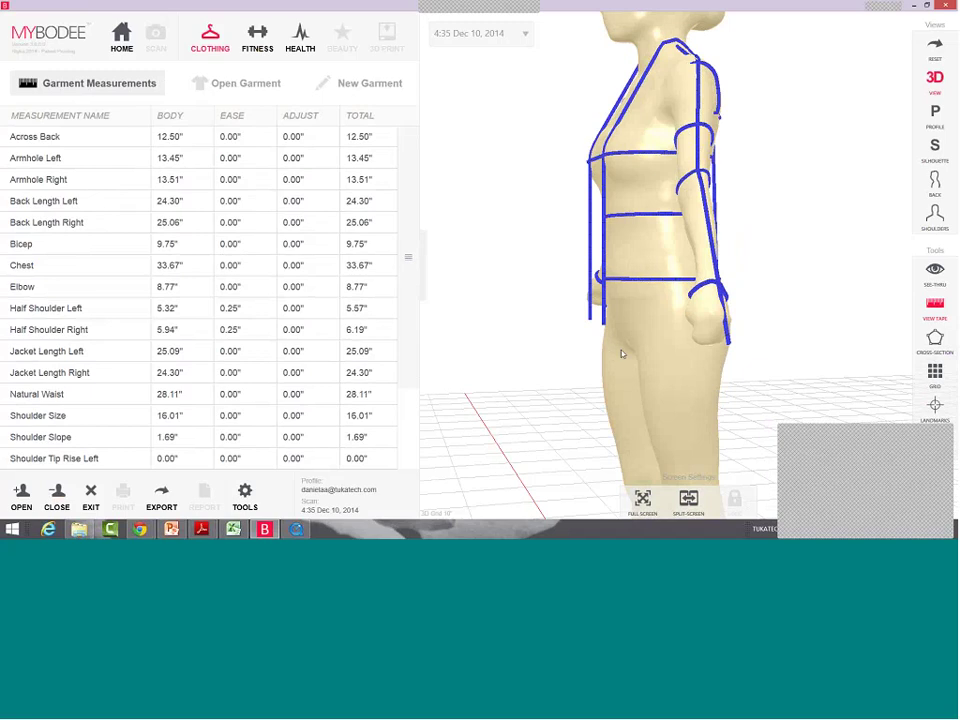
pyautogui.moveTo(624, 354); pyautogui.dragTo(643, 358)
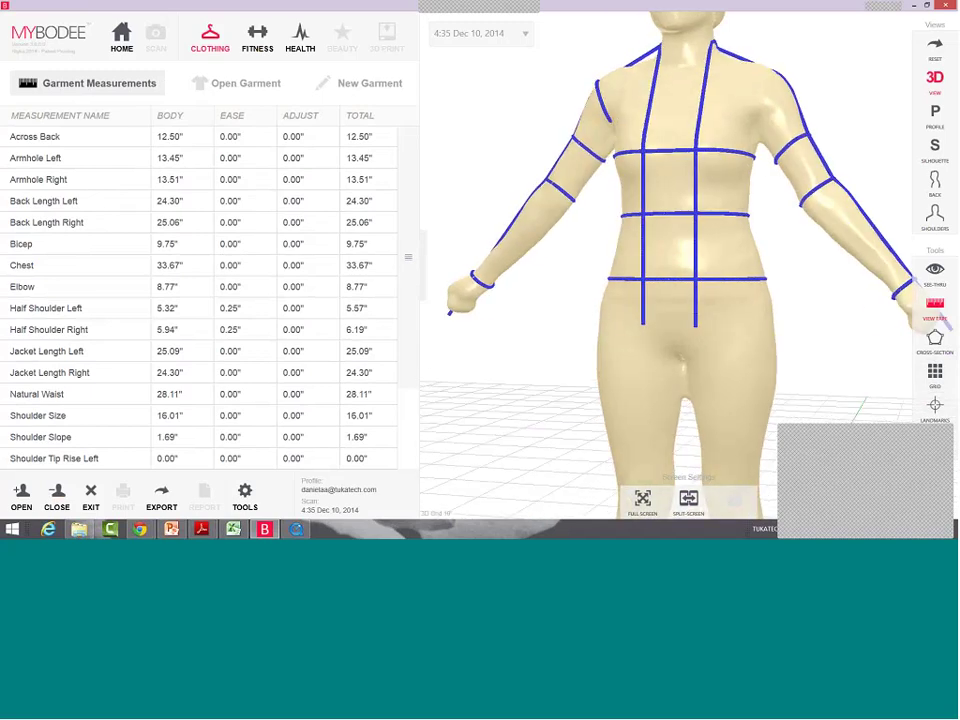
pyautogui.click(694, 321)
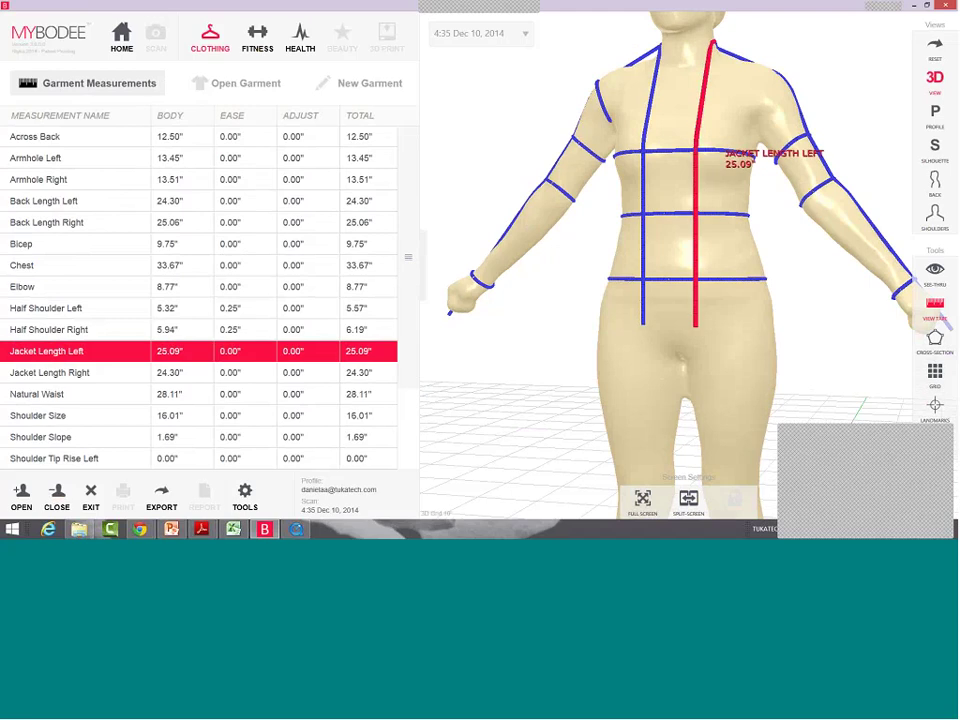
pyautogui.moveTo(694, 321)
pyautogui.mouseDown()
pyautogui.moveTo(731, 348)
pyautogui.moveTo(706, 302)
pyautogui.mouseUp()
pyautogui.click(707, 305)
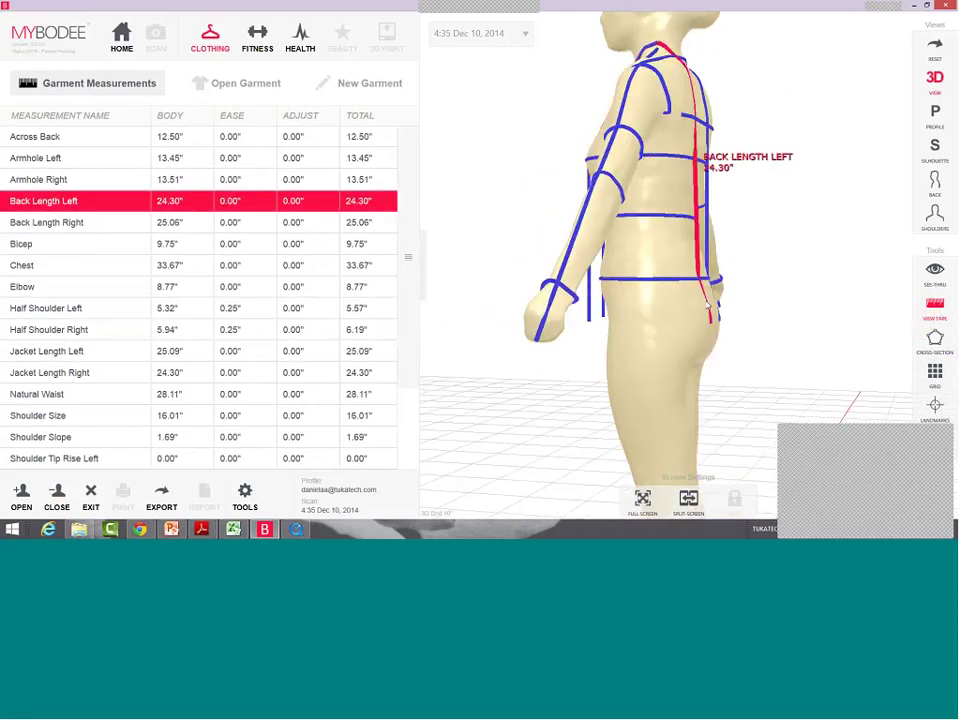
# Step: Highlight the Chest tape on the 3D body and inspect it from the front
pyautogui.moveTo(643, 321); pyautogui.dragTo(648, 224)
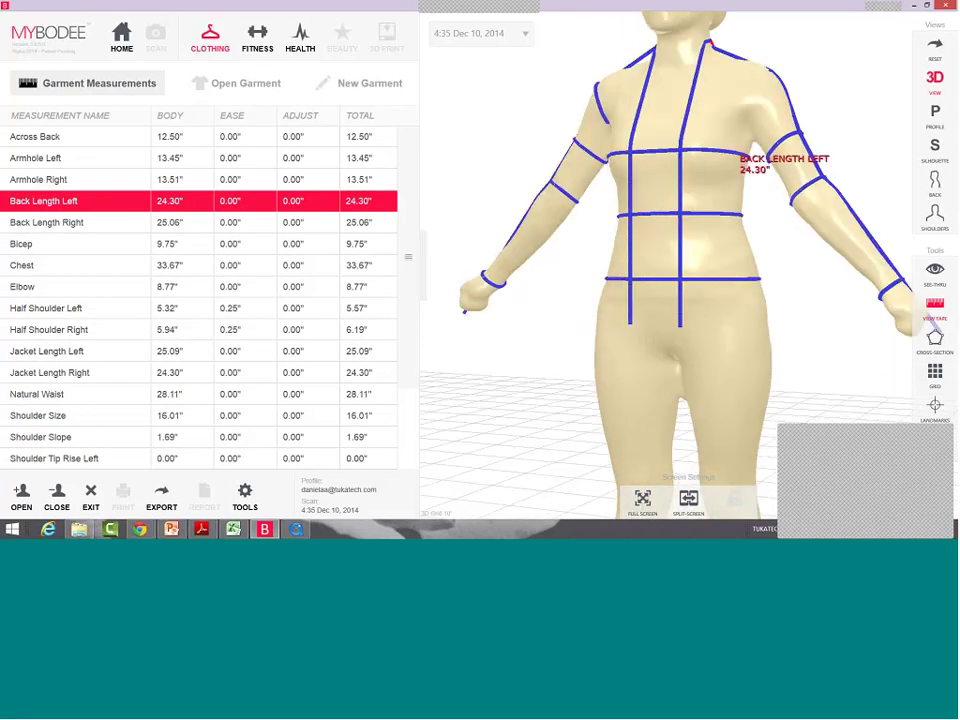
pyautogui.scroll(-2, 716, 201)
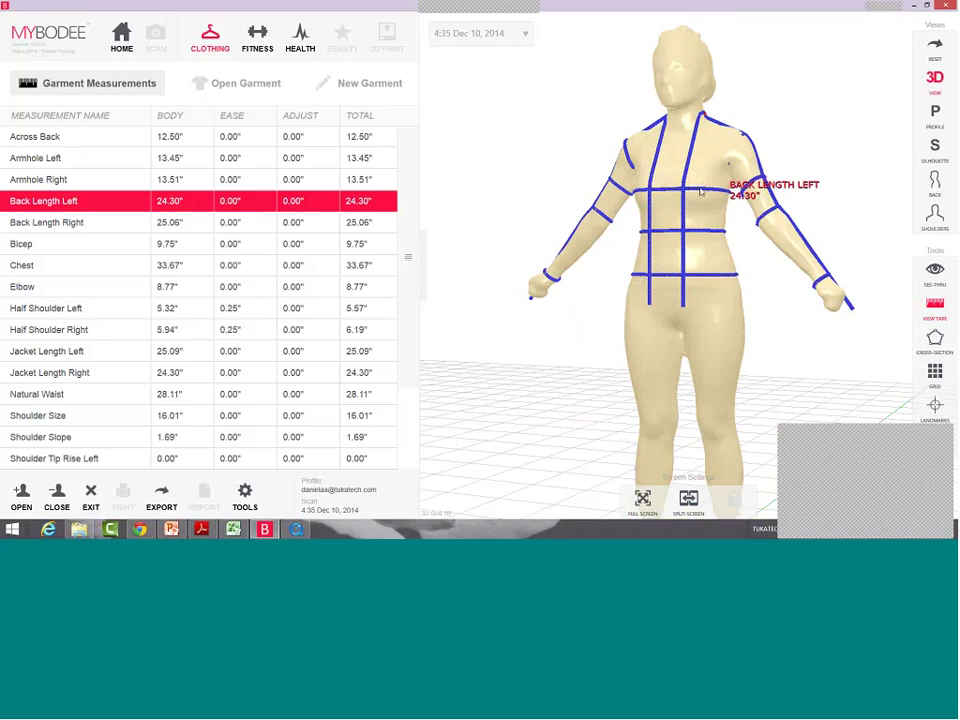
pyautogui.click(730, 233)
pyautogui.moveTo(730, 233); pyautogui.dragTo(690, 180)
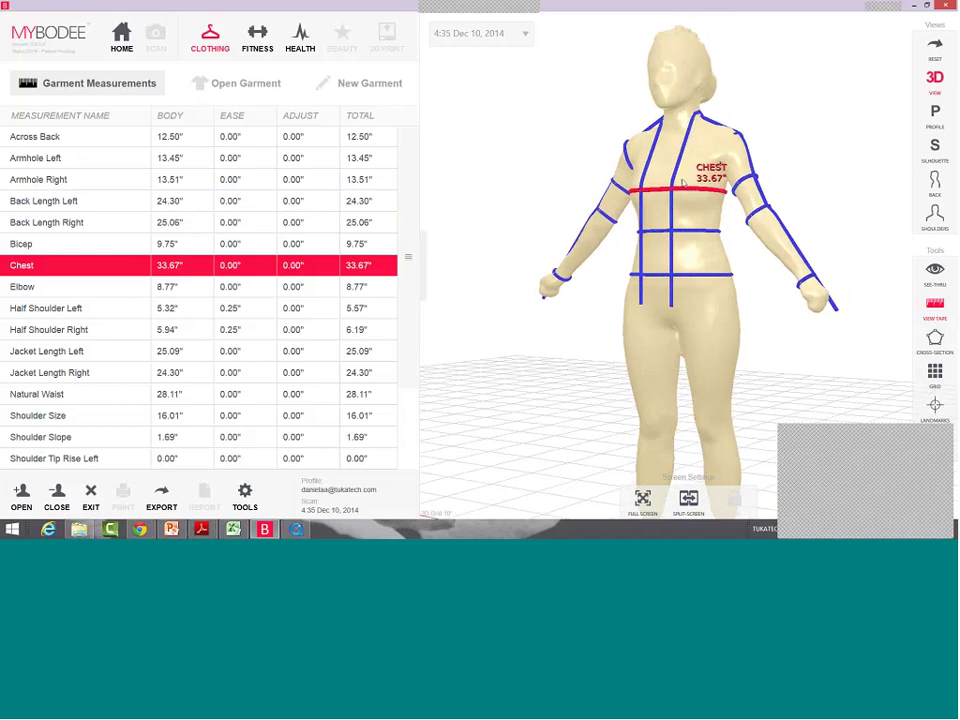
pyautogui.moveTo(683, 178); pyautogui.dragTo(667, 226)
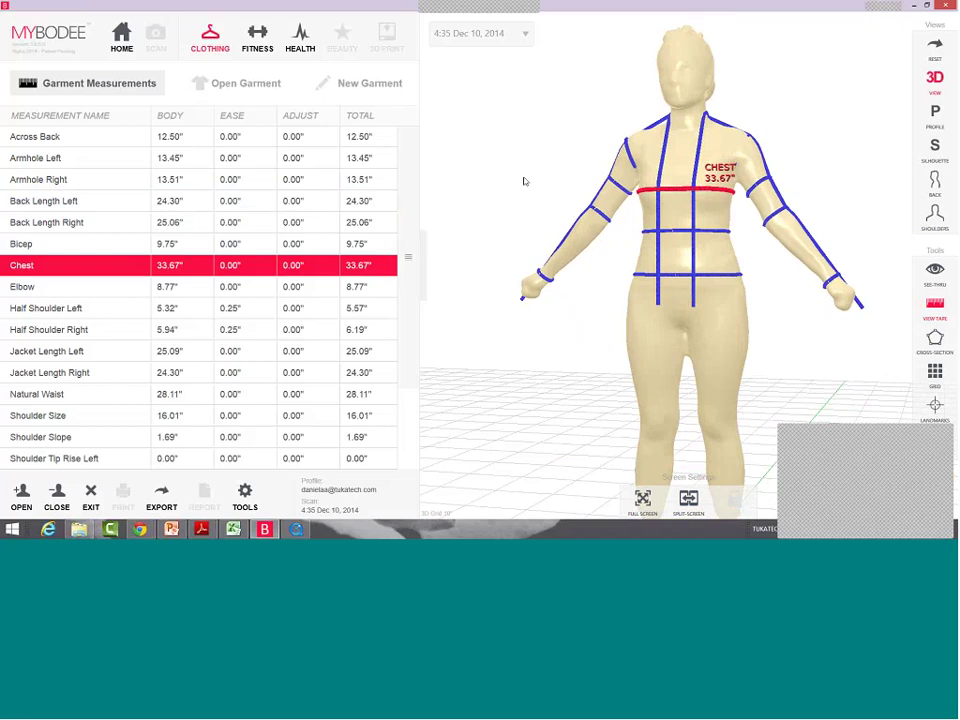
pyautogui.moveTo(564, 311); pyautogui.dragTo(579, 315)
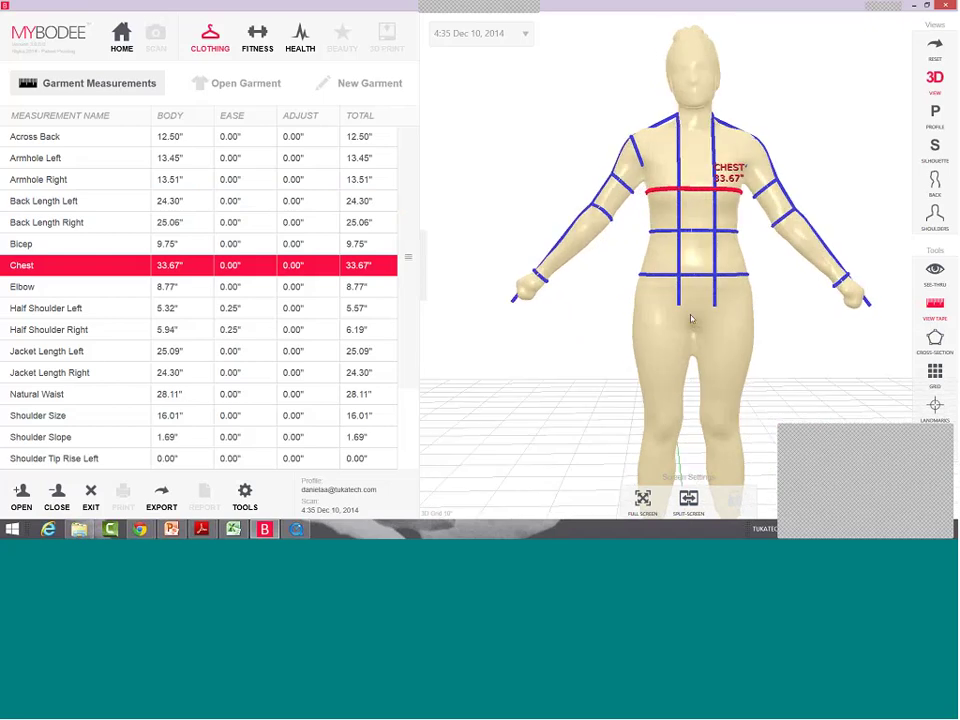
# Step: Set the adjustment of the Jacket Length Left measurement to 0.500 inches
pyautogui.moveTo(752, 343); pyautogui.dragTo(619, 328)
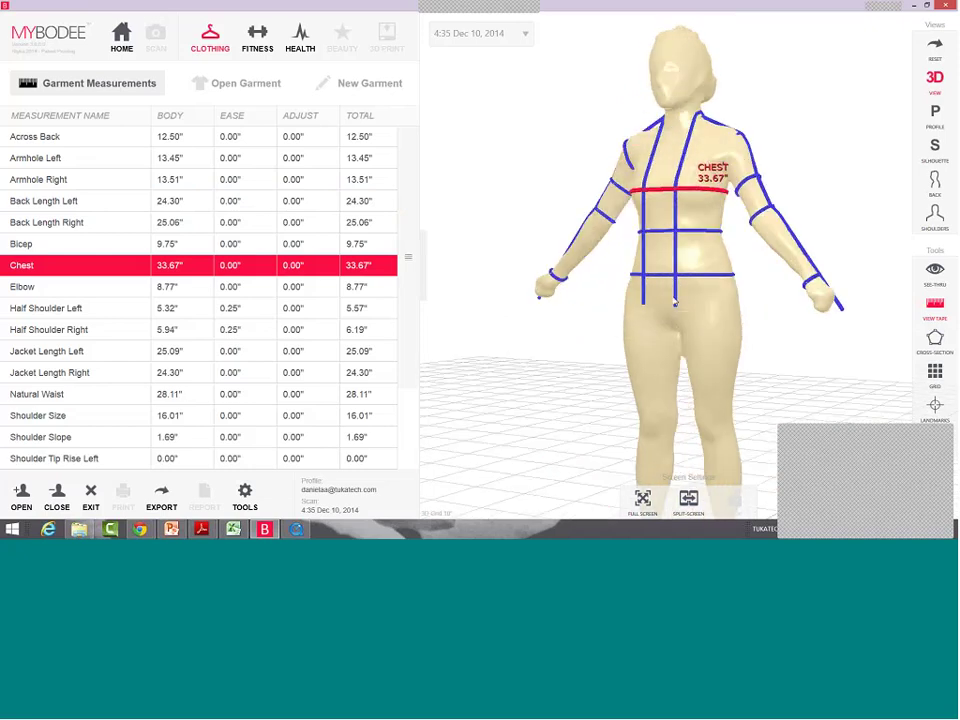
pyautogui.click(684, 245)
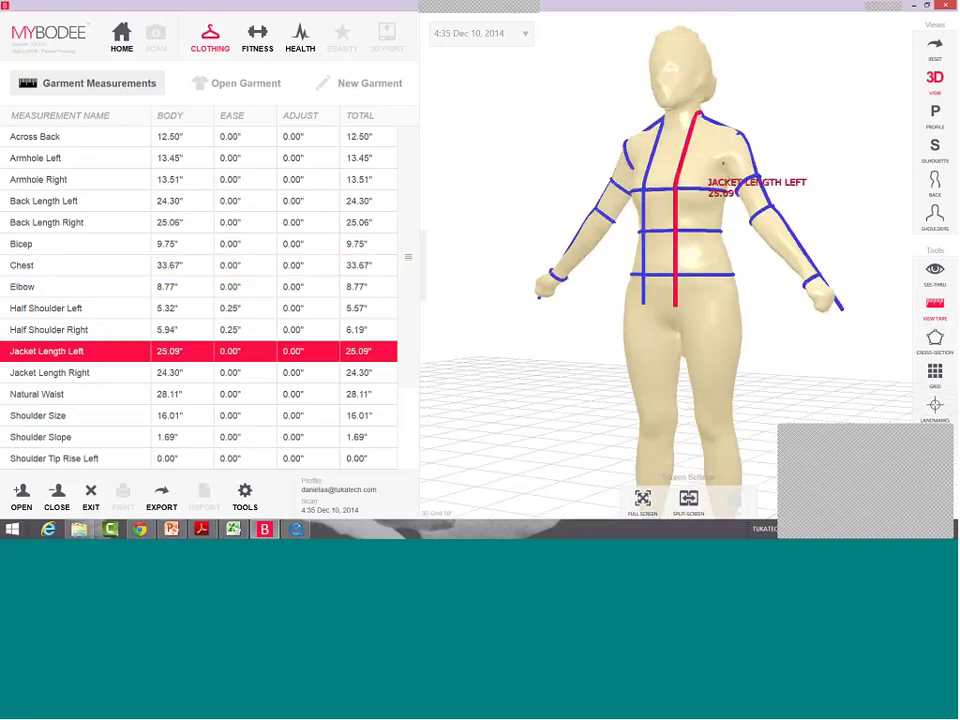
pyautogui.click(296, 352)
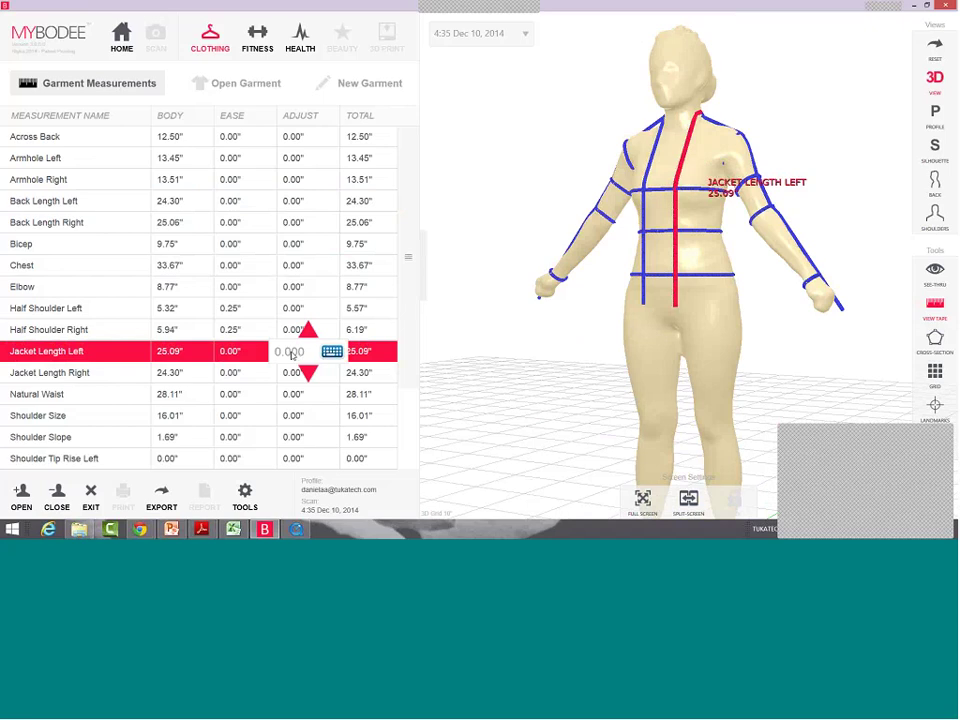
pyautogui.scroll(3, 293, 366)
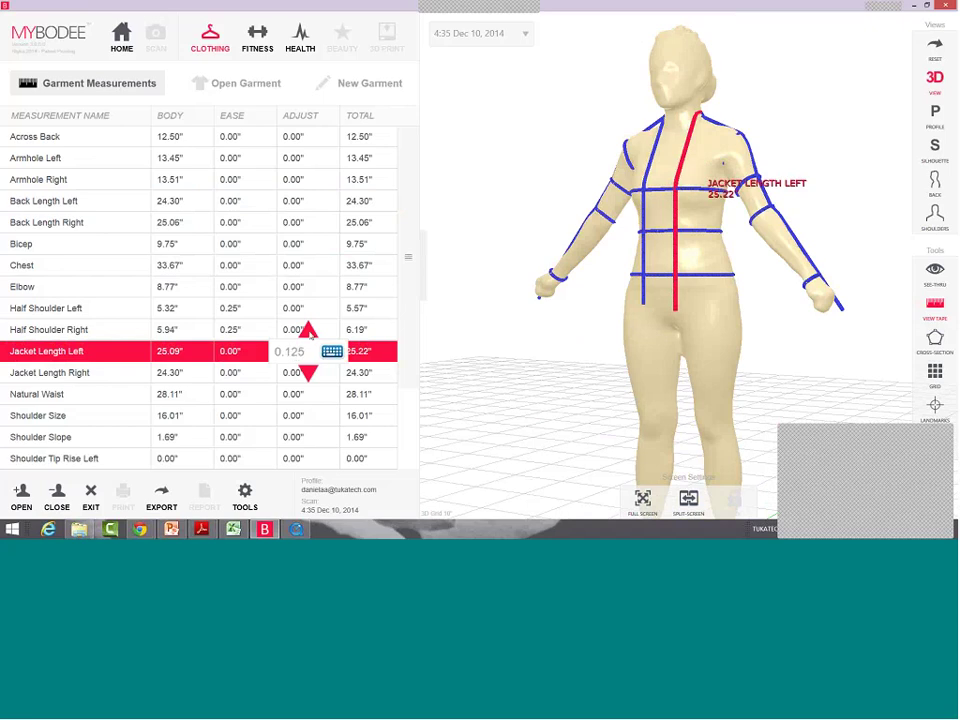
pyautogui.click(309, 331)
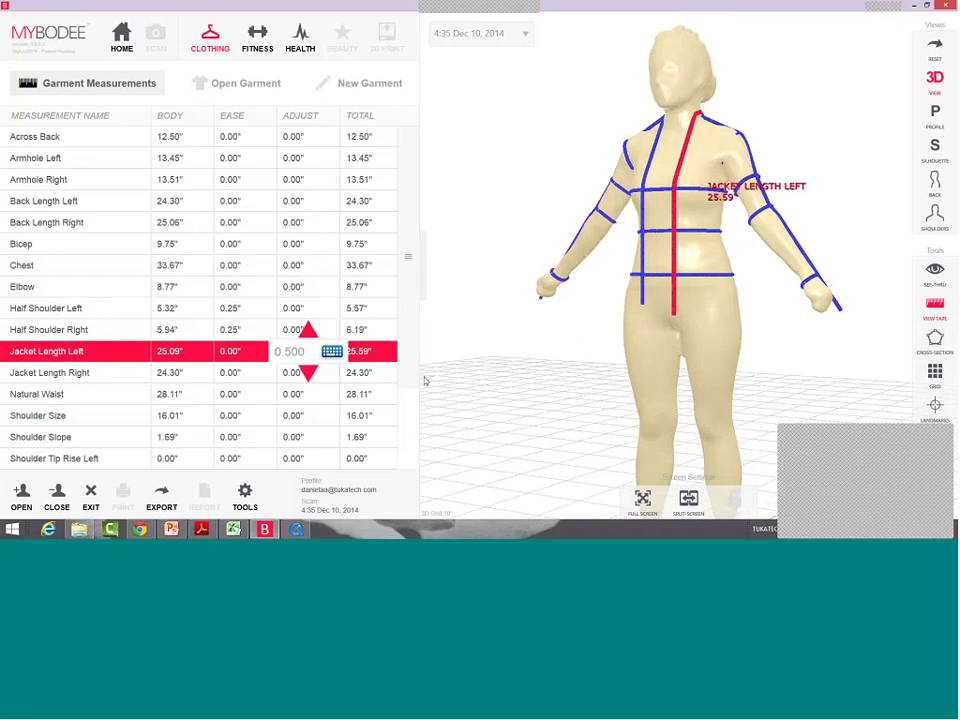
pyautogui.press('Return')
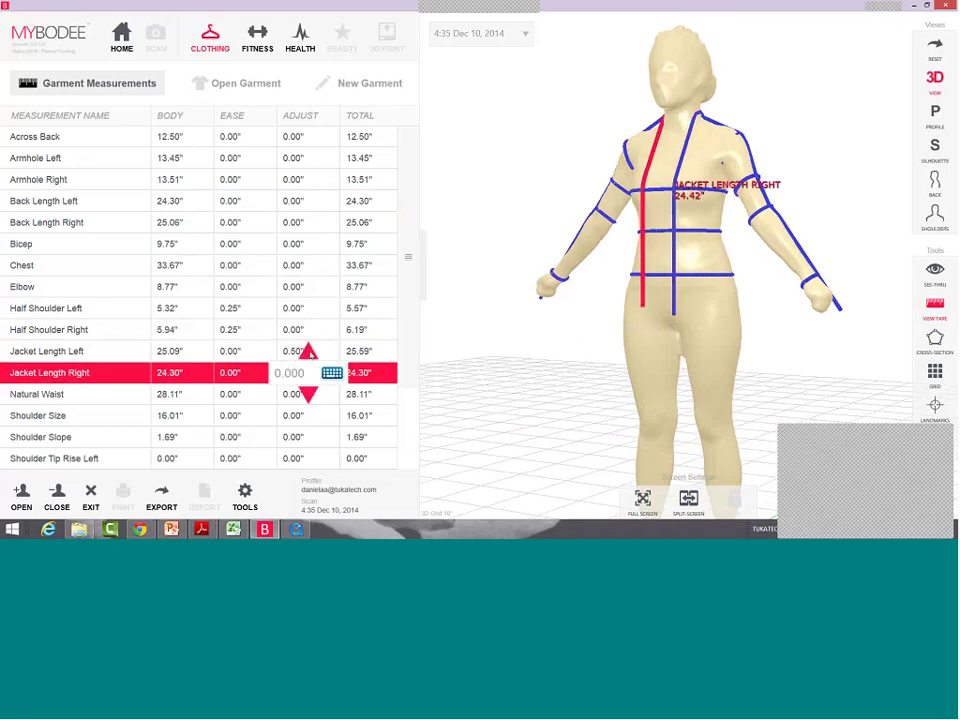
# Step: Set the adjustment of the Jacket Length Right measurement to 0.500 inches and reselect Jacket Length Left
pyautogui.click(309, 352)
pyautogui.click(309, 352)
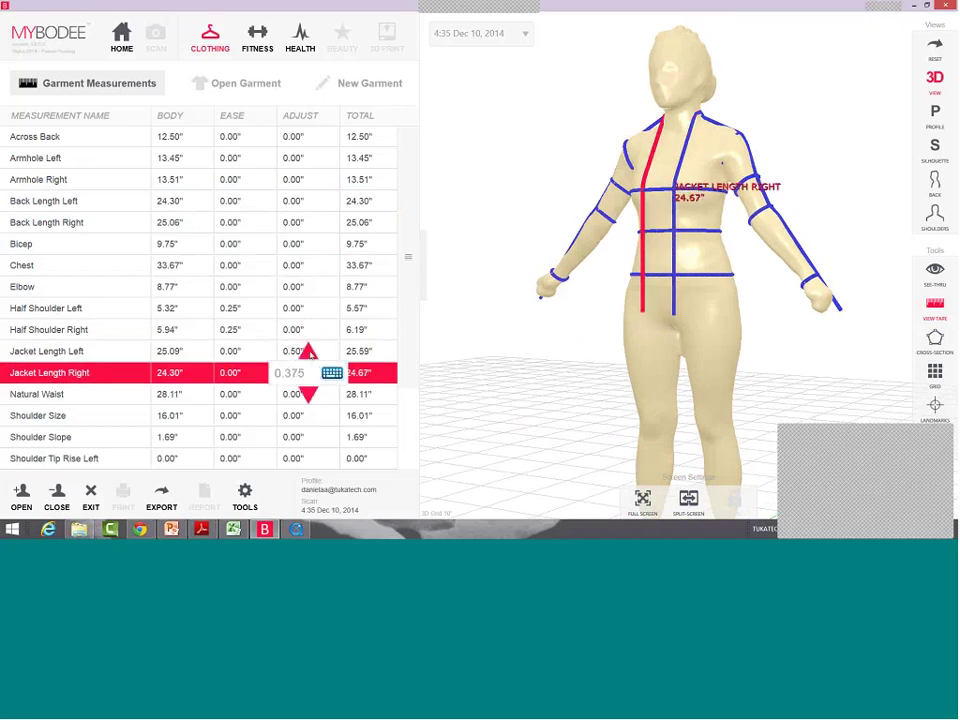
pyautogui.click(309, 352)
pyautogui.moveTo(632, 347); pyautogui.dragTo(643, 349)
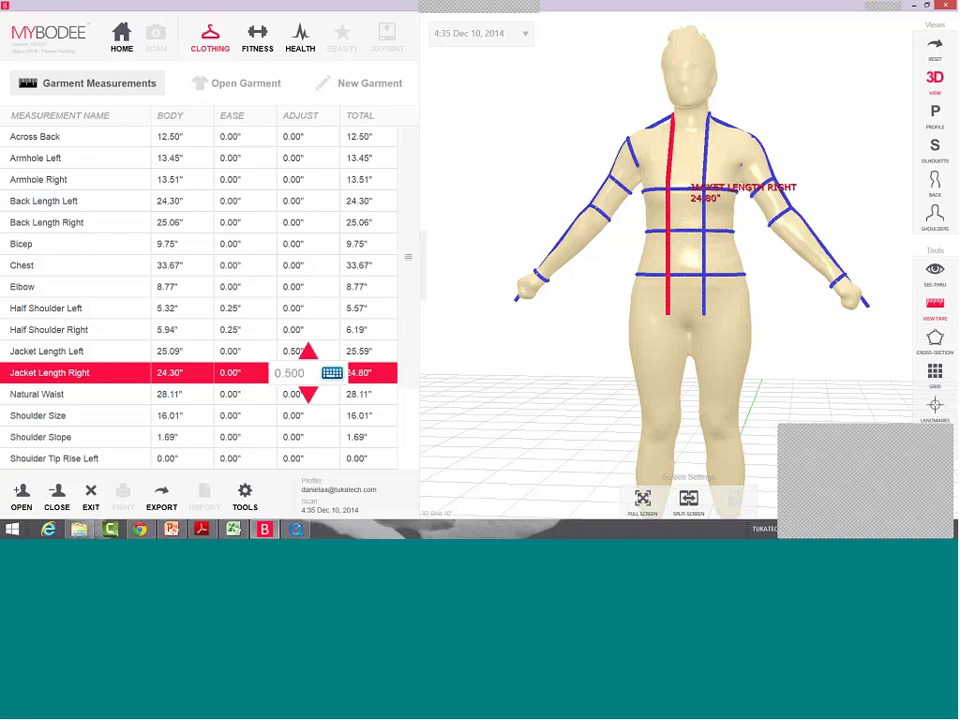
pyautogui.click(287, 329)
pyautogui.press('Down')
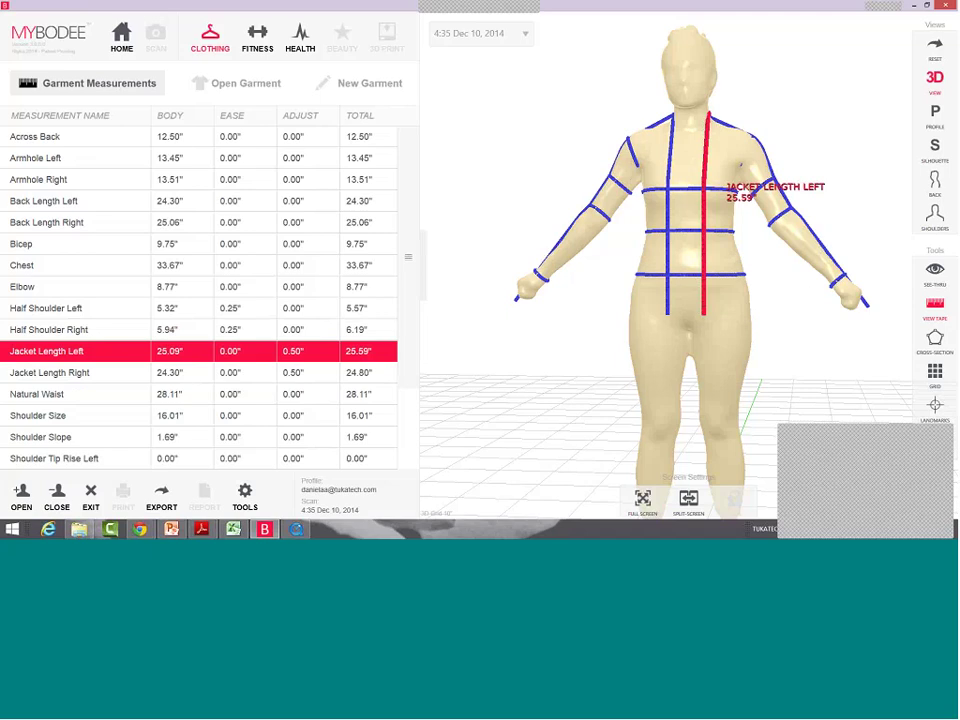
# Step: Inspect the scan's profile outline and the silhouette of the neck and shoulders, and return to the 3D view
pyautogui.click(935, 112)
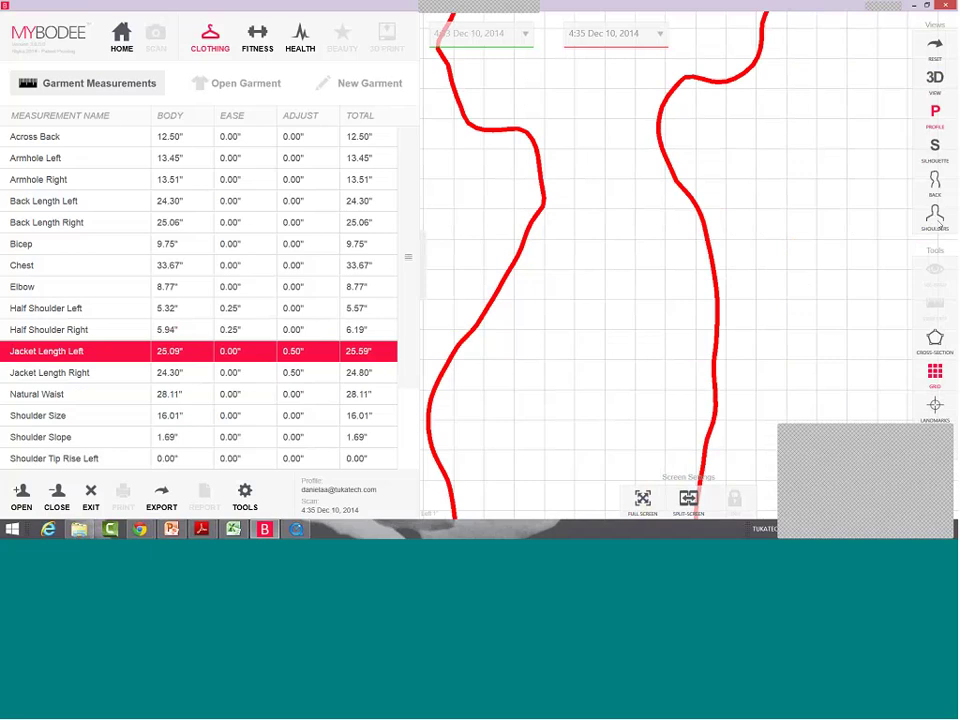
pyautogui.click(935, 145)
pyautogui.scroll(-3, 700, 290)
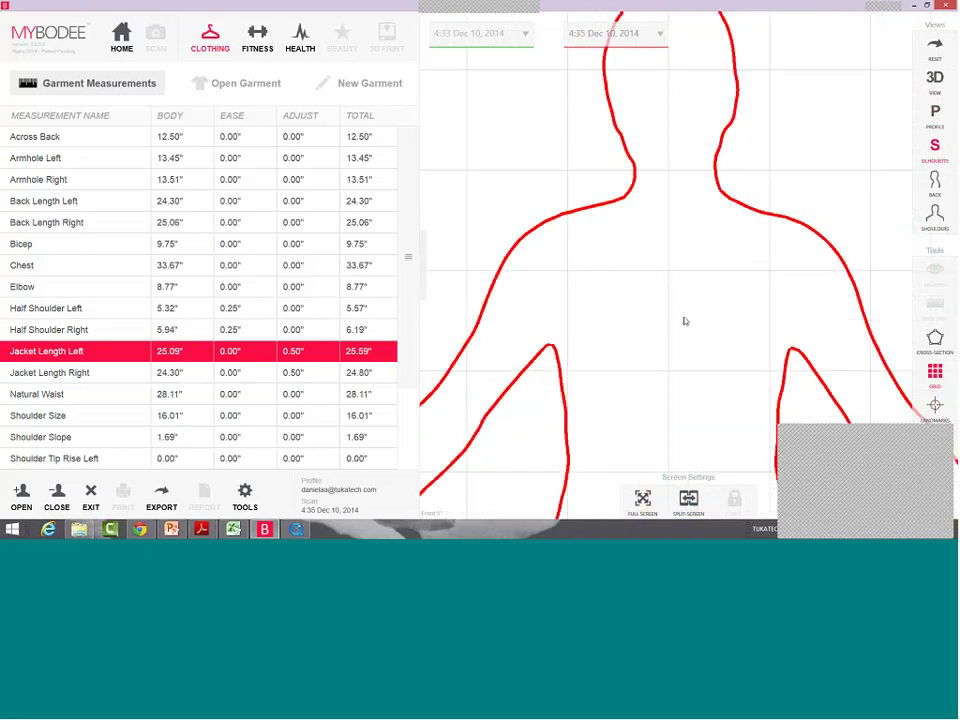
pyautogui.scroll(3, 545, 253)
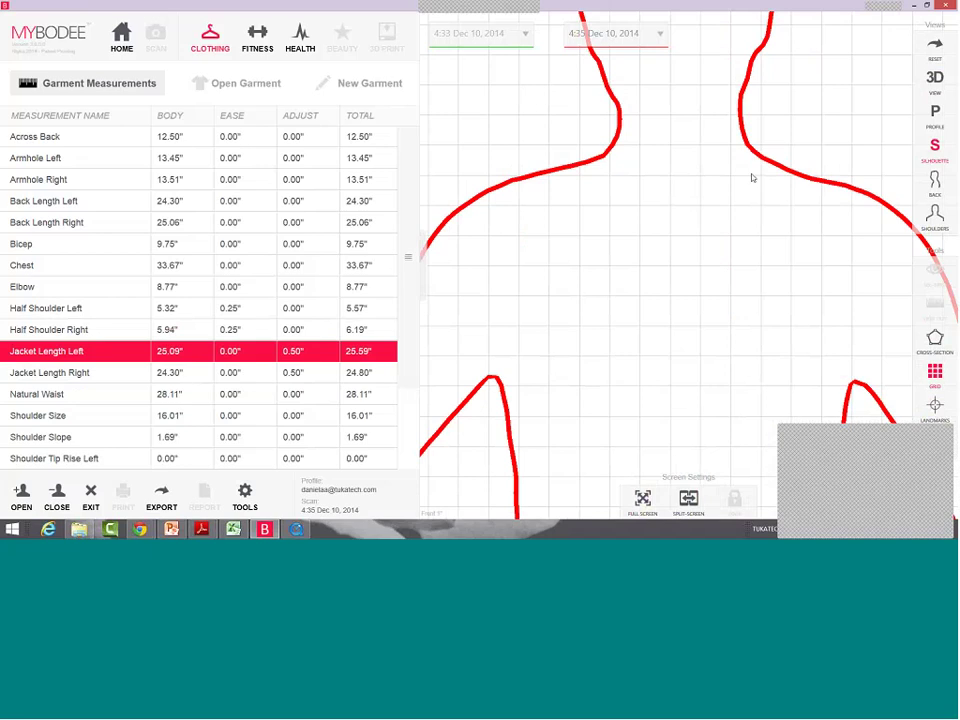
pyautogui.scroll(-5, 752, 178)
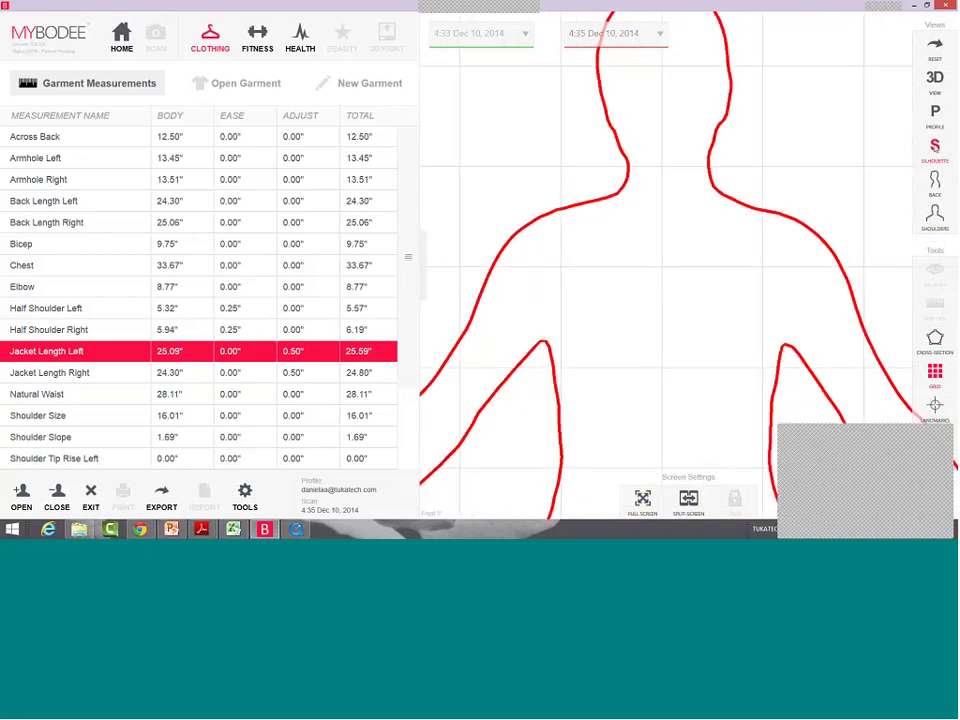
pyautogui.click(934, 80)
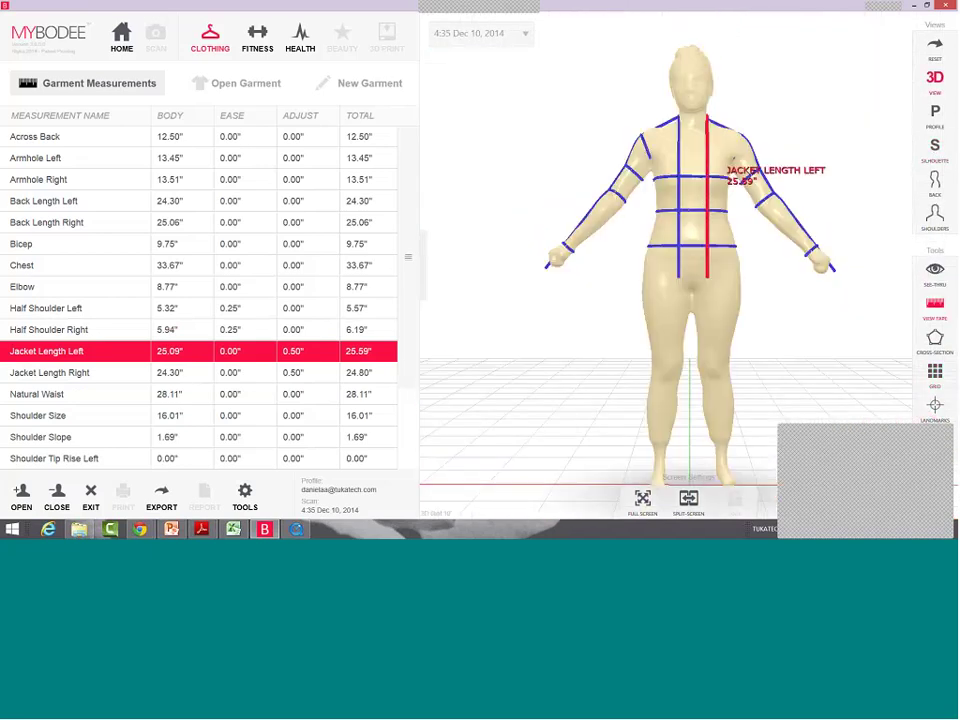
pyautogui.scroll(4, 619, 100)
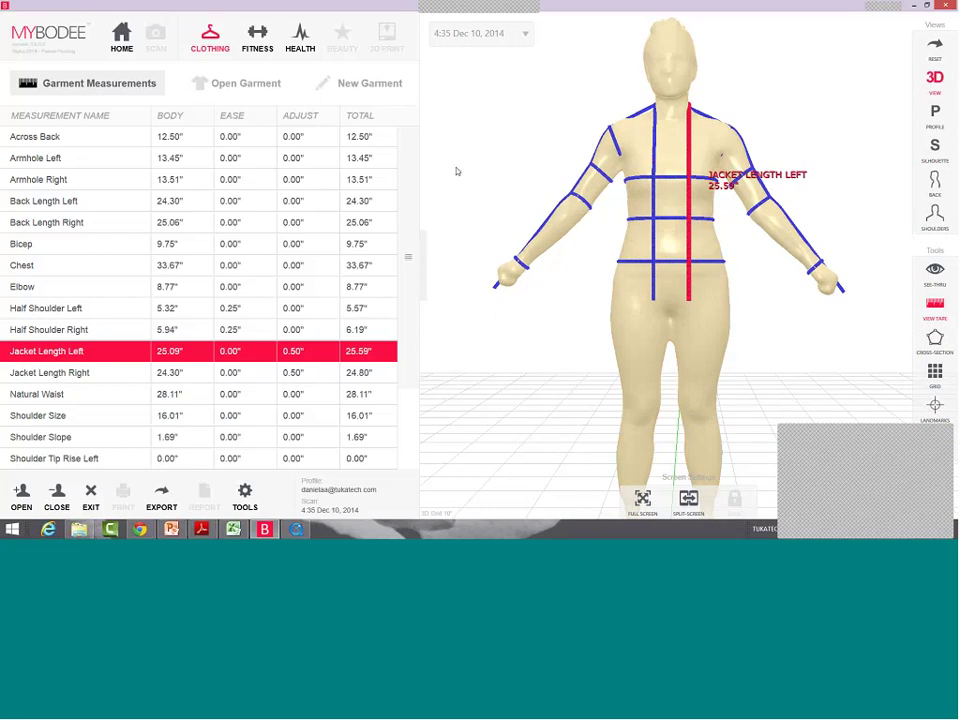
# Step: Bring up the export options and switch to the exported average-body PDF report in Adobe Reader, maximized at 150% zoom
pyautogui.click(162, 495)
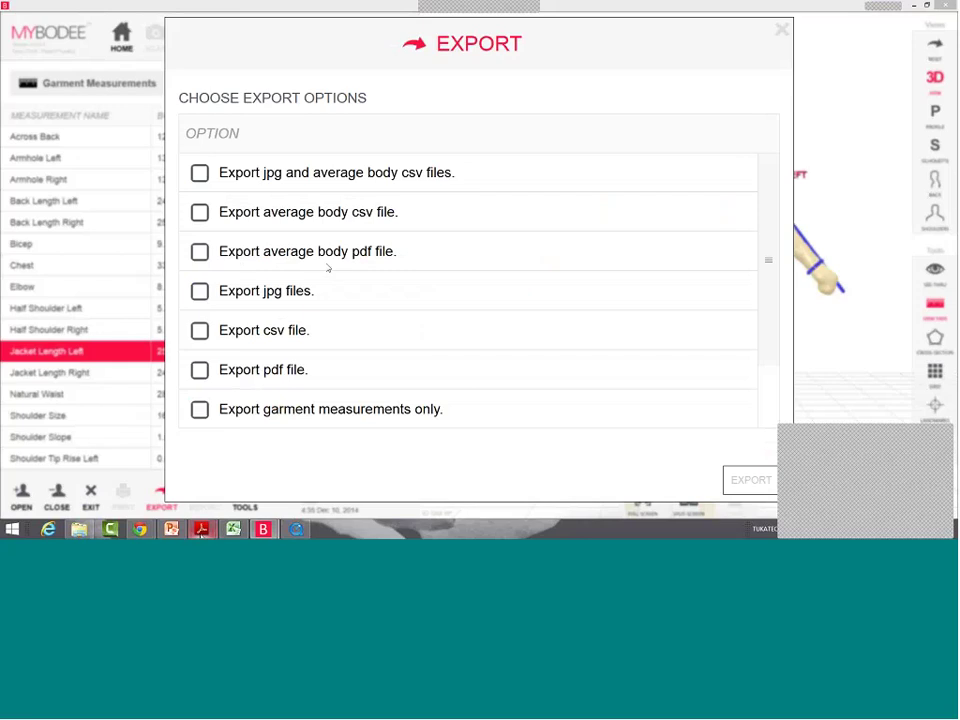
pyautogui.moveTo(201, 529)
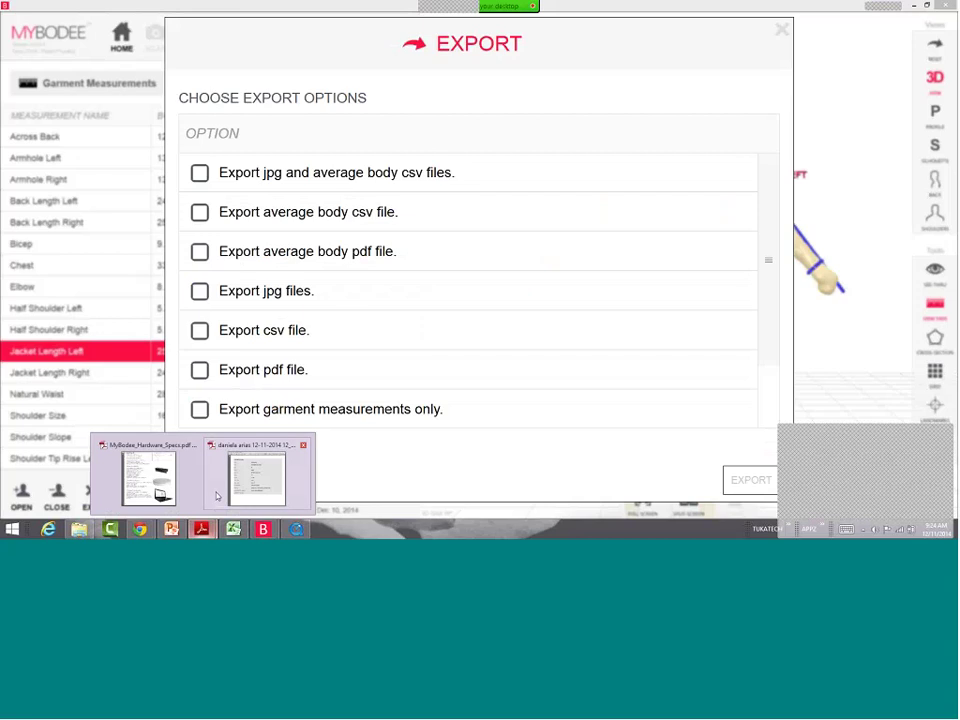
pyautogui.click(216, 496)
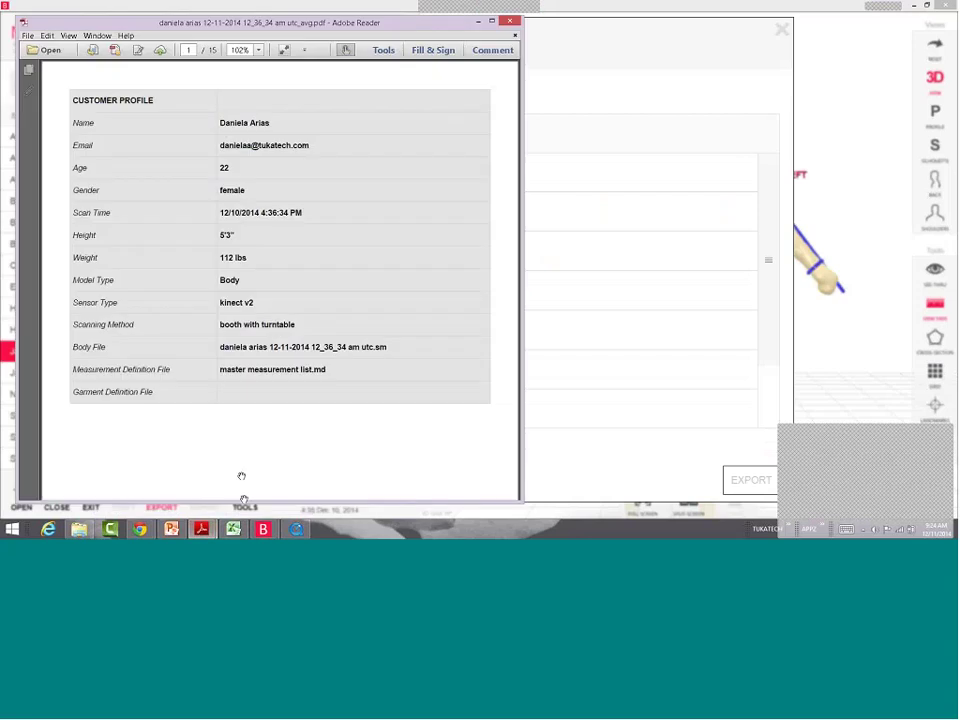
pyautogui.doubleClick(340, 22)
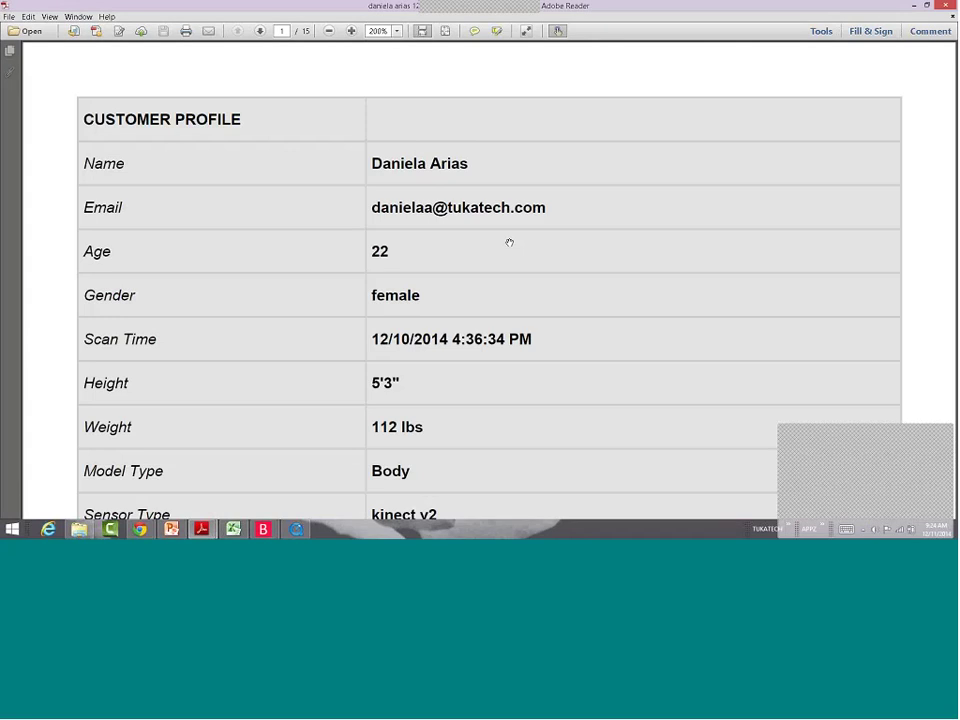
pyautogui.keyDown('ctrl'); pyautogui.scroll(-1, 509, 243); pyautogui.keyUp('ctrl')
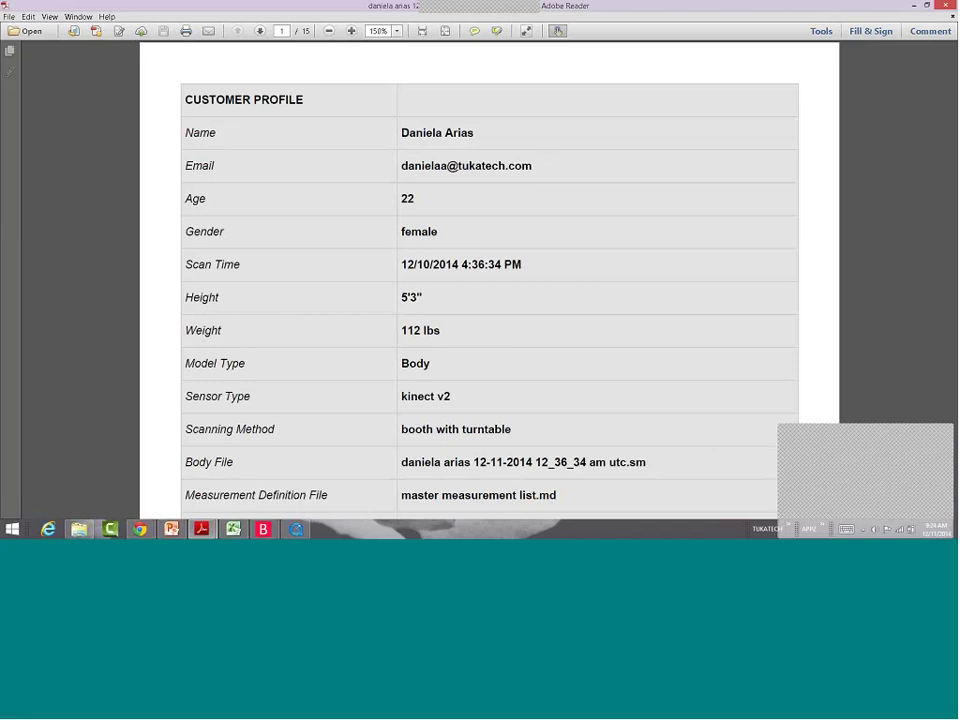
# Step: Review the customer profile and the body measurement tables on the first three pages of the report
pyautogui.scroll(-4, 484, 281)
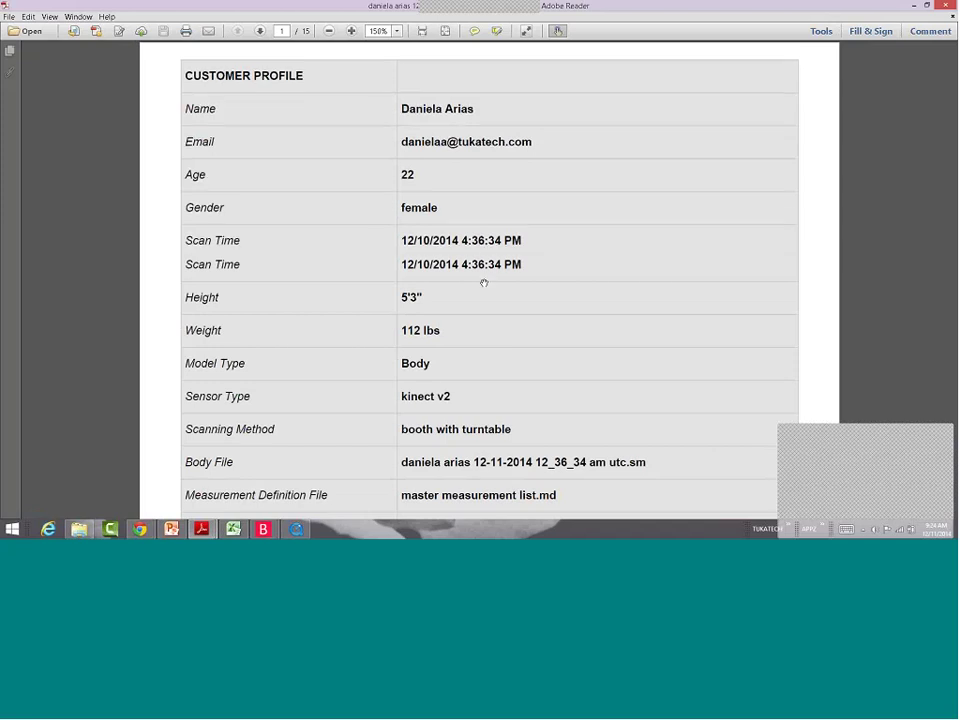
pyautogui.scroll(-12, 485, 382)
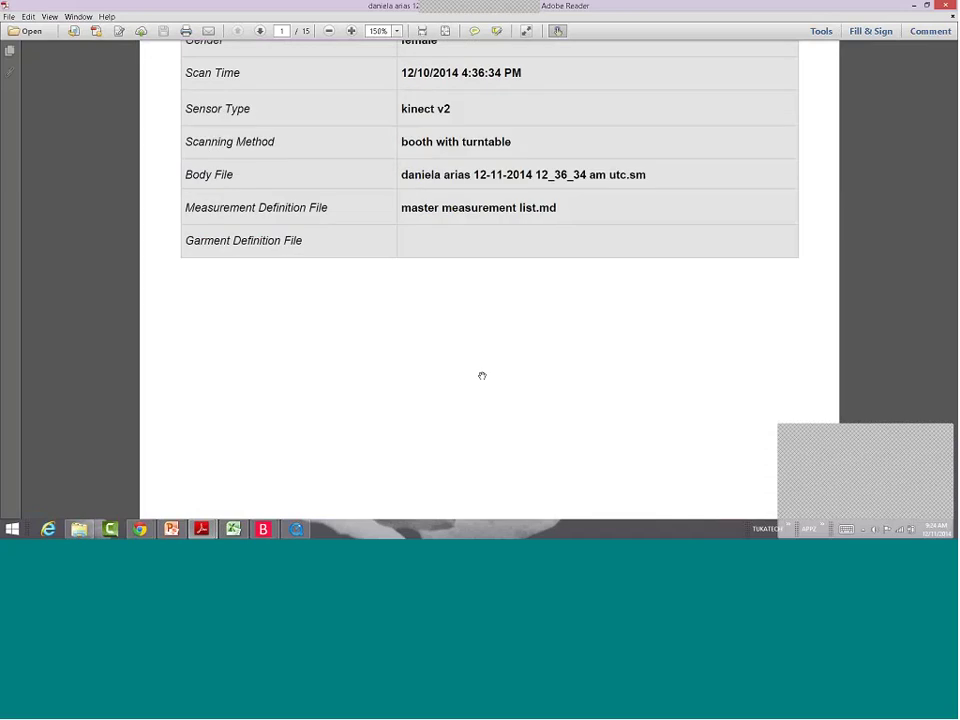
pyautogui.scroll(-3, 474, 365)
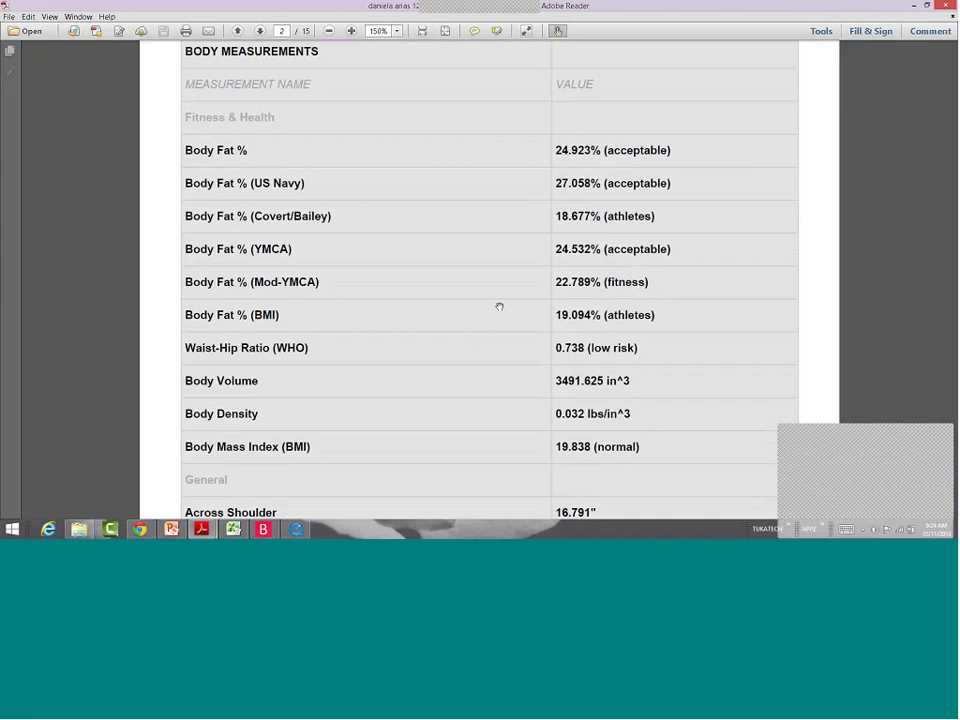
pyautogui.scroll(-2, 499, 306)
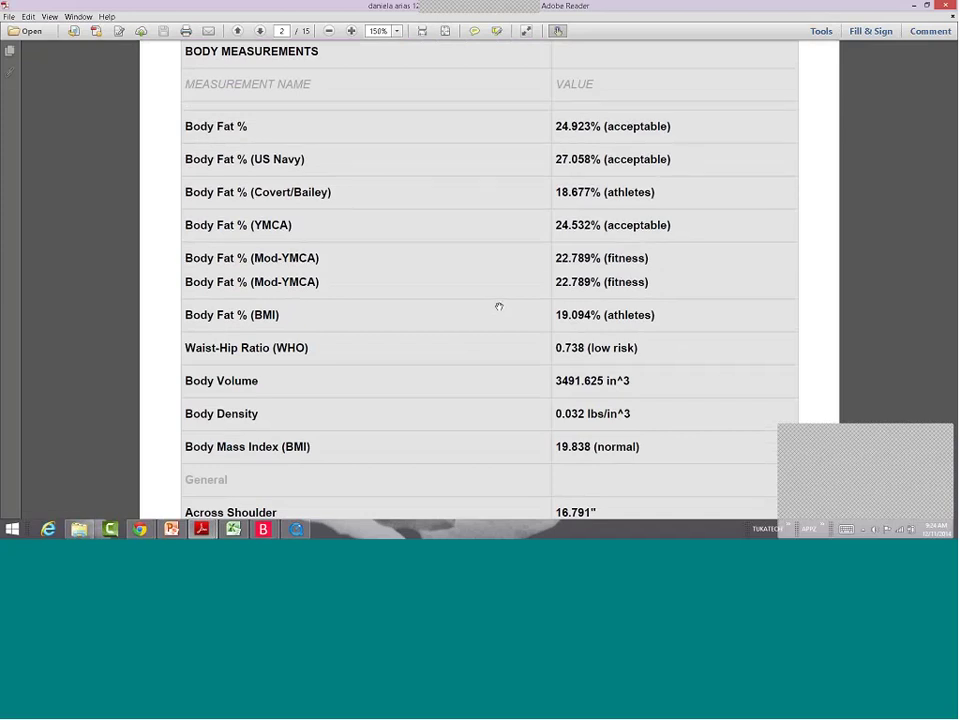
pyautogui.scroll(-6, 499, 306)
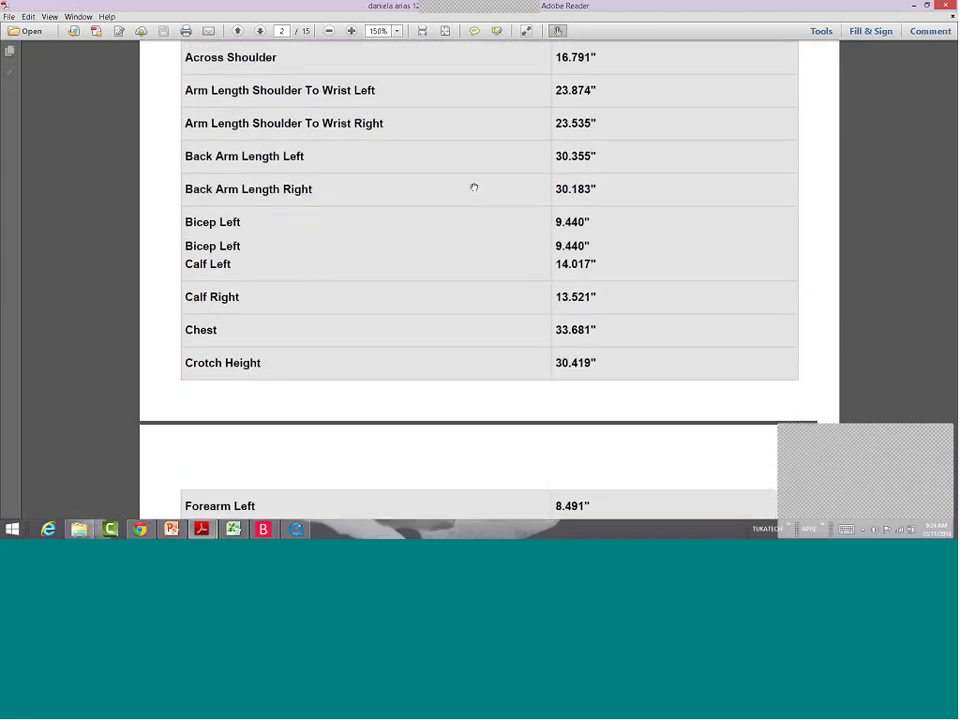
pyautogui.scroll(-8, 461, 228)
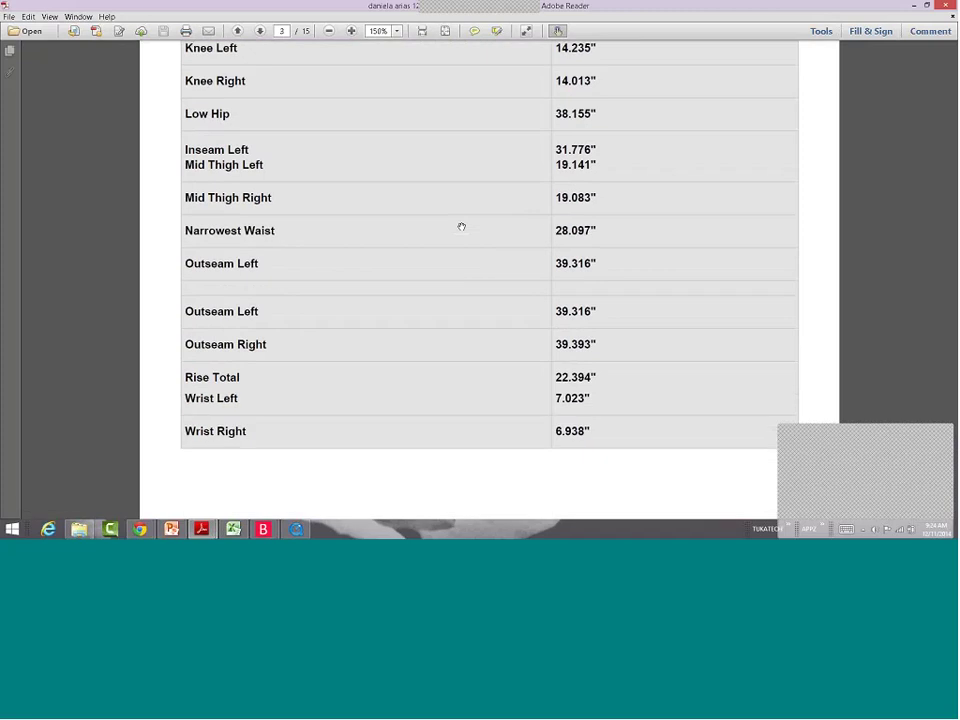
# Step: Examine the posture outlines on page 4 and the front and side body images on page 5
pyautogui.scroll(-6, 461, 228)
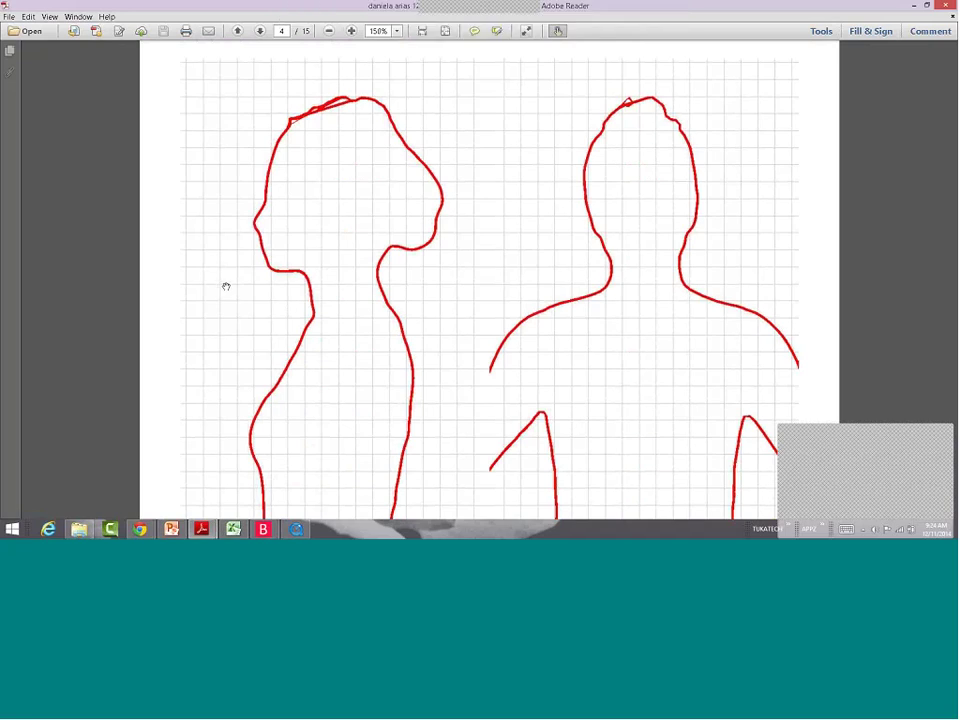
pyautogui.scroll(-1, 437, 277)
pyautogui.scroll(-10, 437, 280)
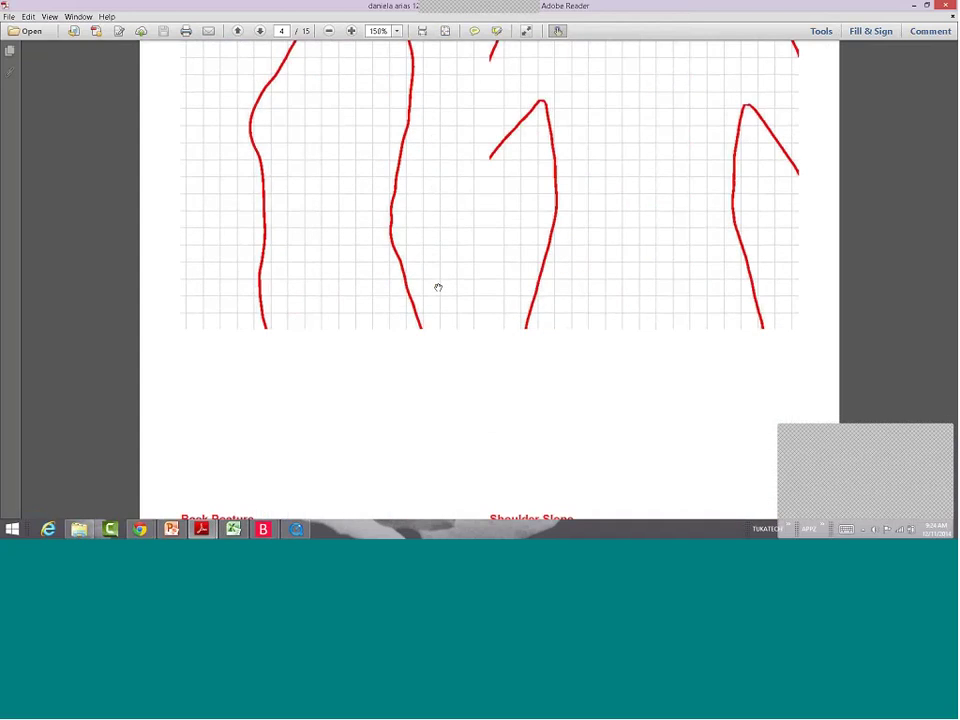
pyautogui.scroll(-3, 529, 287)
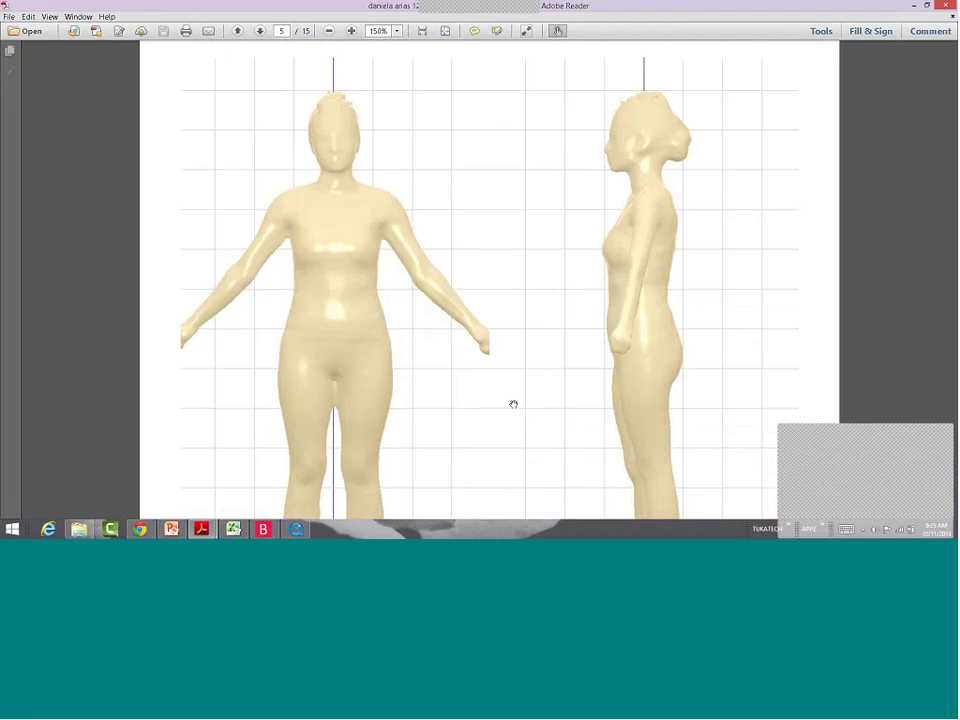
pyautogui.scroll(-2, 551, 288)
pyautogui.scroll(-12, 551, 288)
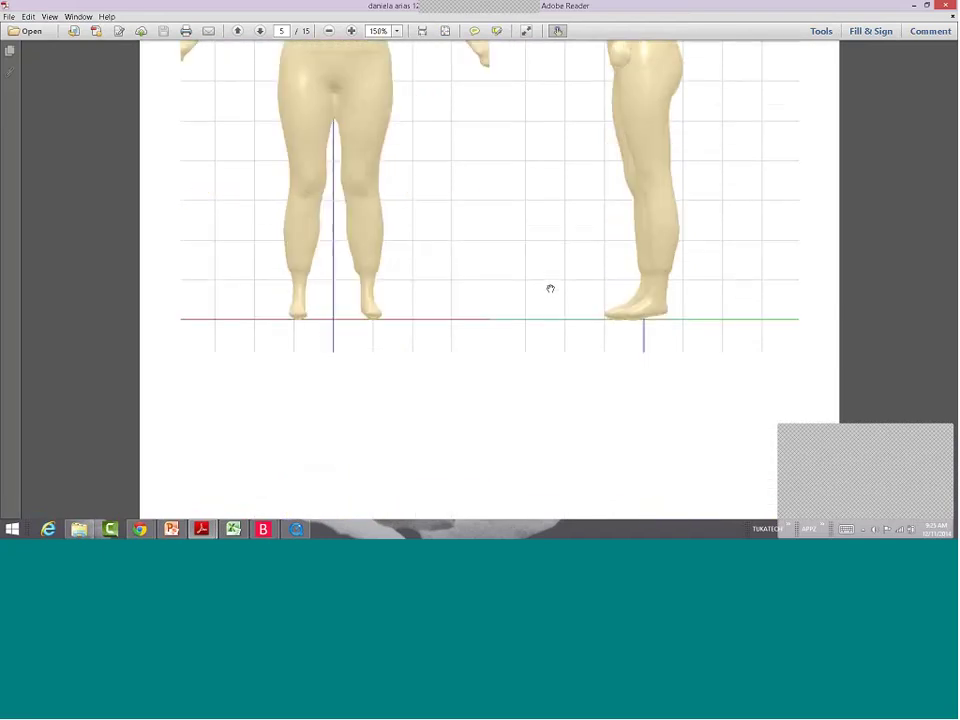
# Step: Look through the illustrated body measurements from Across Shoulder onward, checking where each tape lies on the body
pyautogui.scroll(-3, 549, 288)
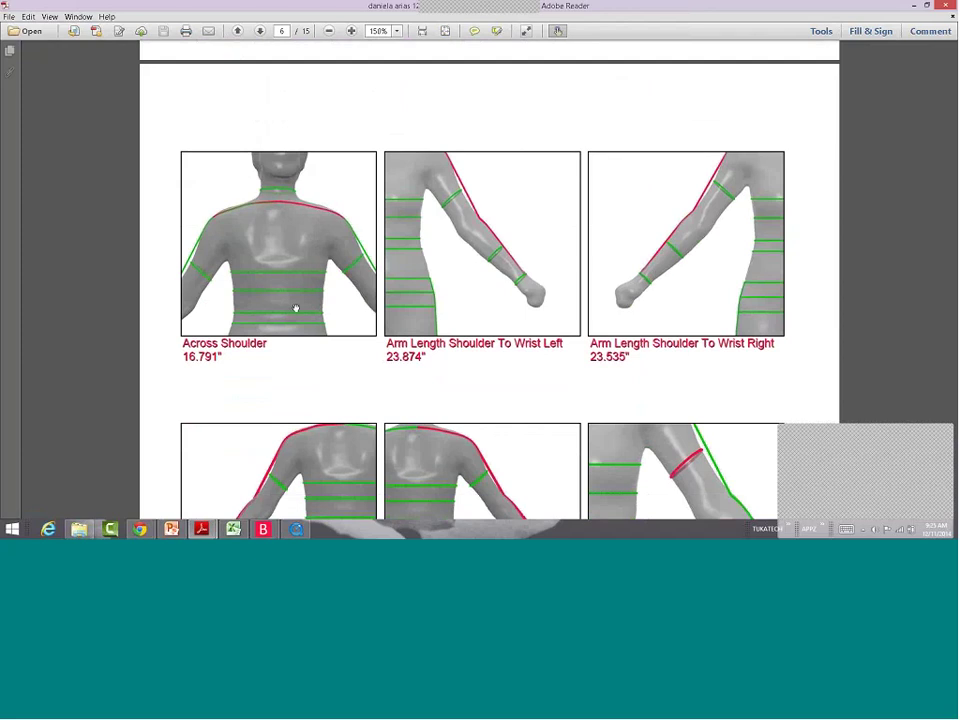
pyautogui.scroll(-3, 295, 308)
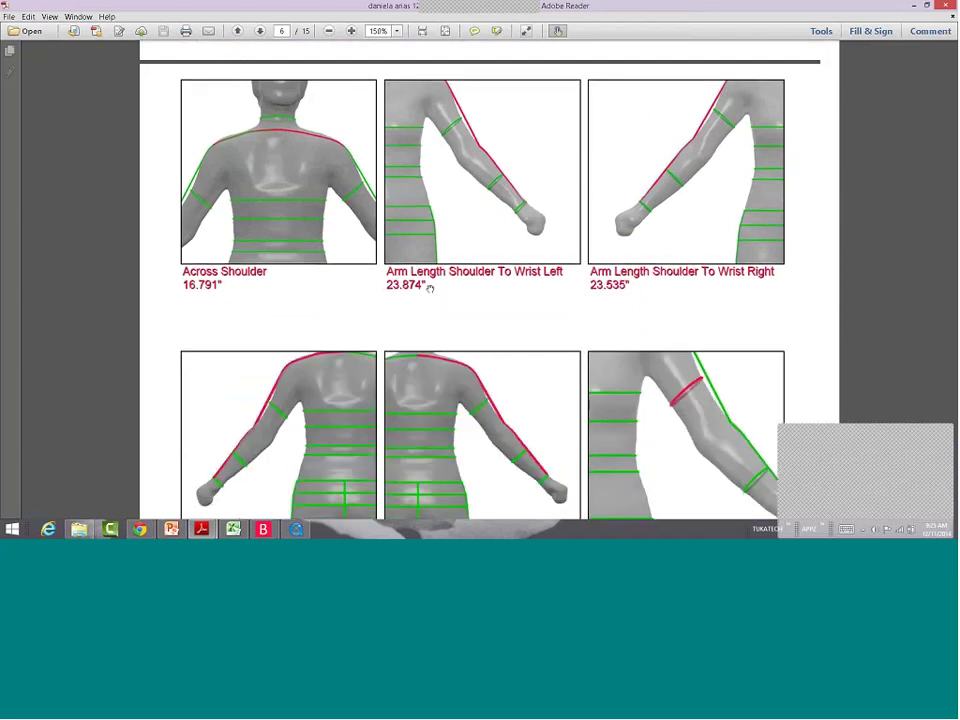
pyautogui.scroll(-1, 430, 287)
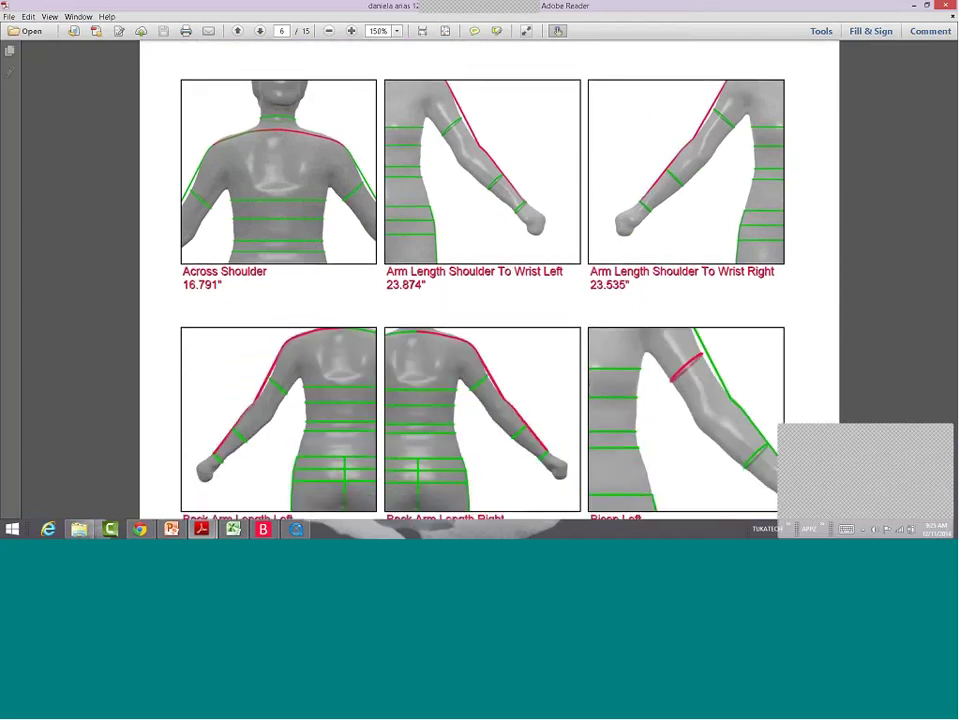
pyautogui.scroll(-3, 467, 306)
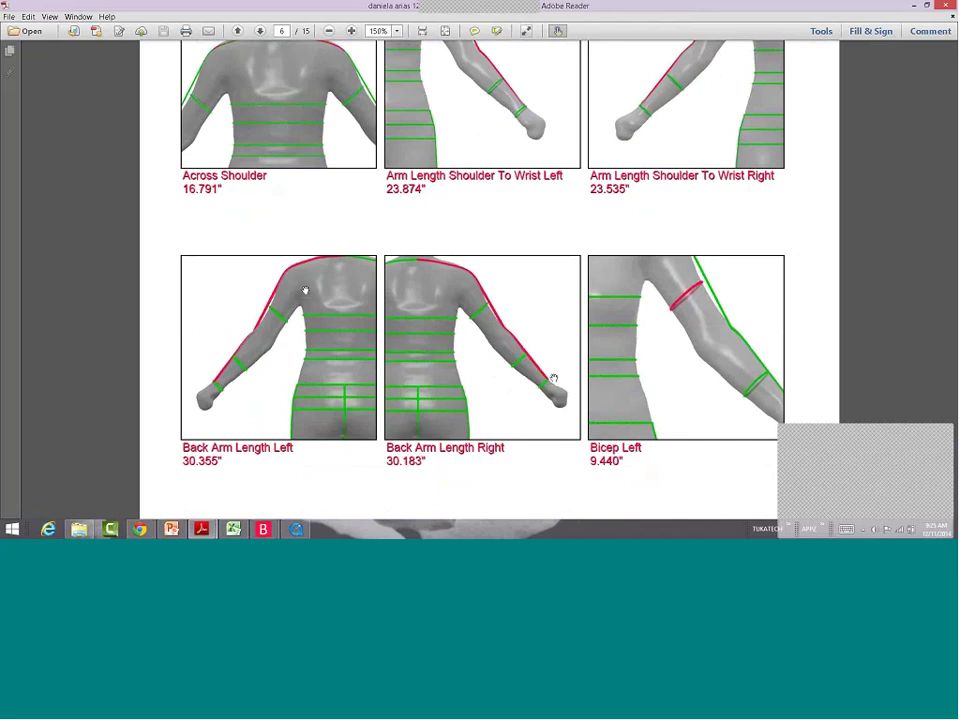
pyautogui.scroll(-9, 528, 328)
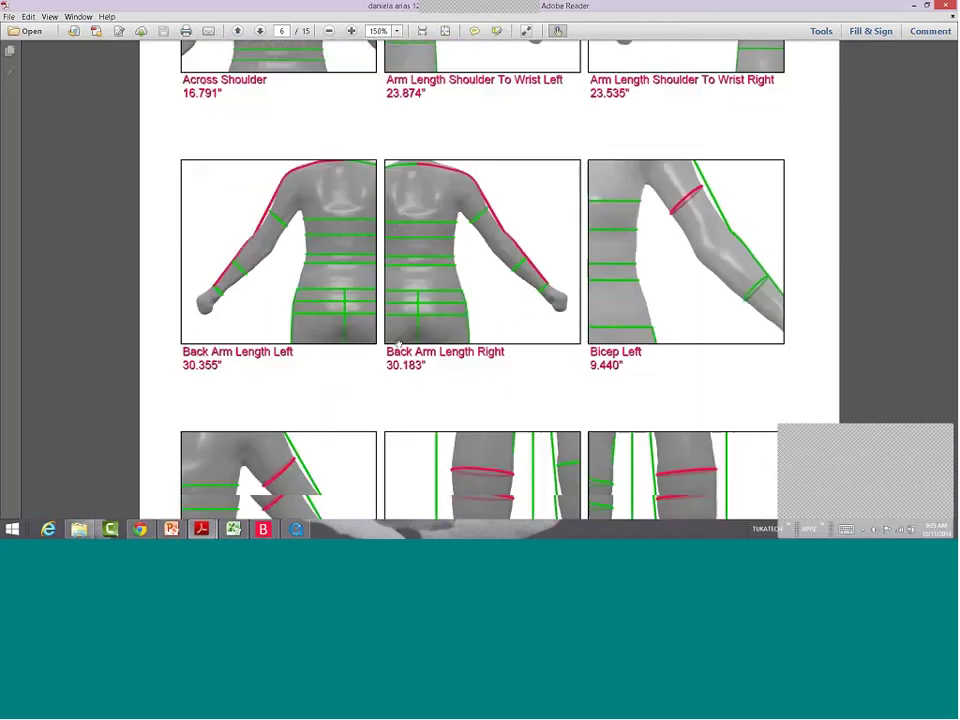
pyautogui.scroll(-11, 527, 326)
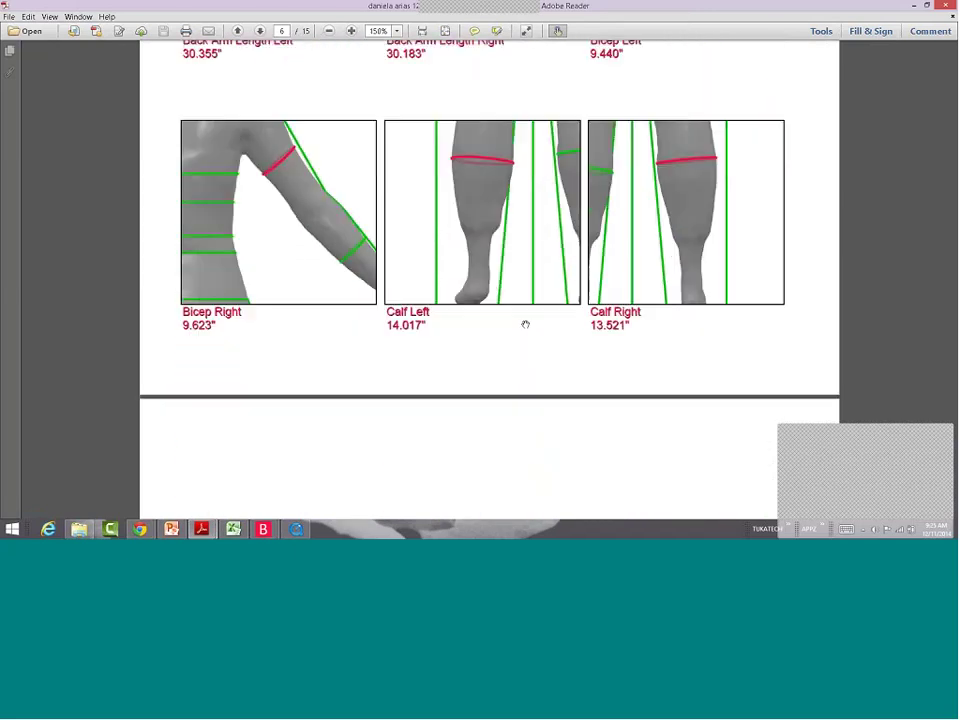
pyautogui.scroll(-20, 525, 324)
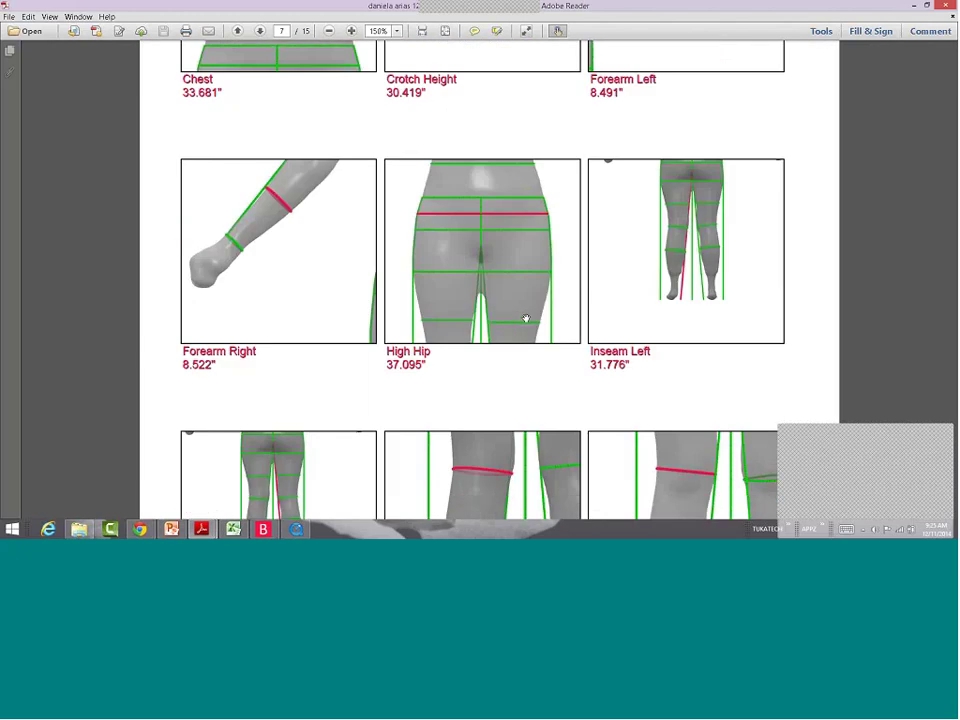
pyautogui.scroll(-20, 525, 316)
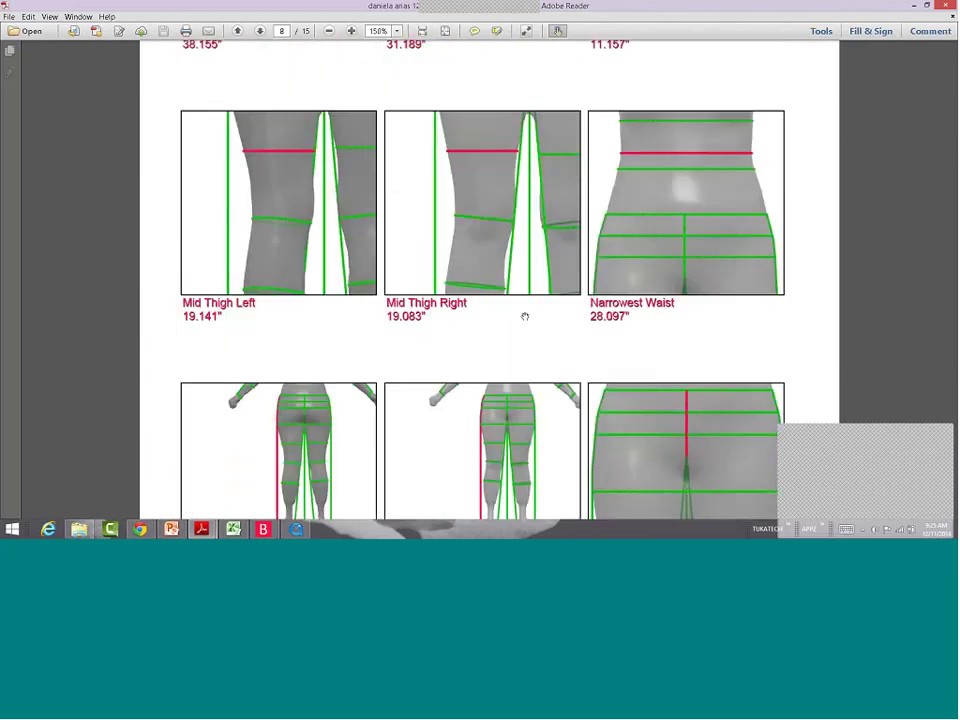
pyautogui.scroll(-10, 525, 316)
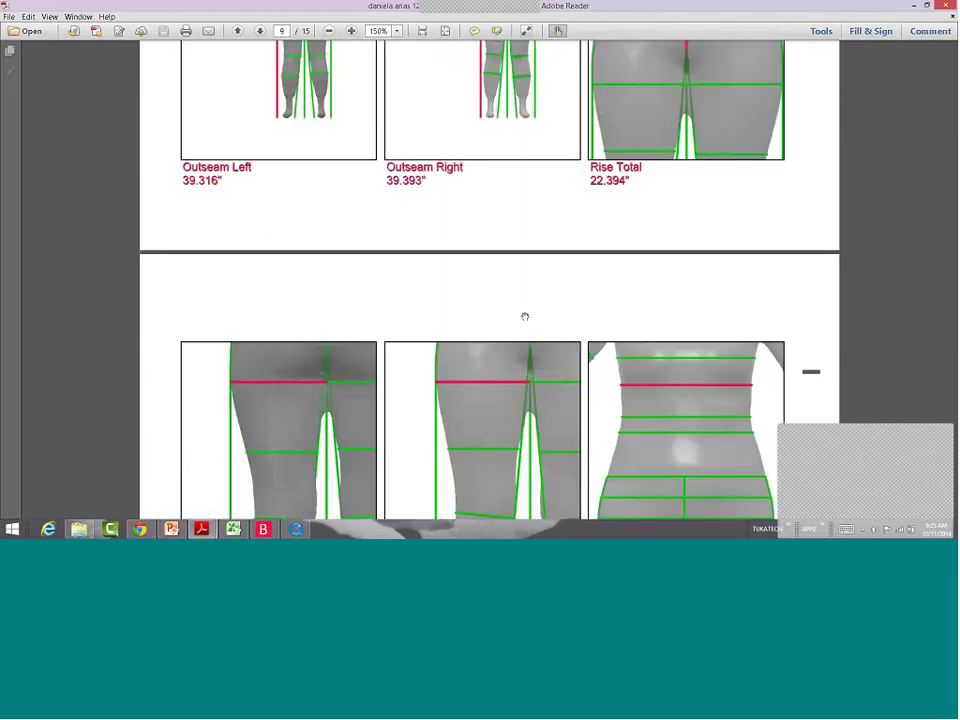
pyautogui.scroll(-15, 525, 316)
# Step: Examine the report's body fat page, covering Body Composition, History, Your Rank and Compared With Others
pyautogui.scroll(-20, 525, 316)
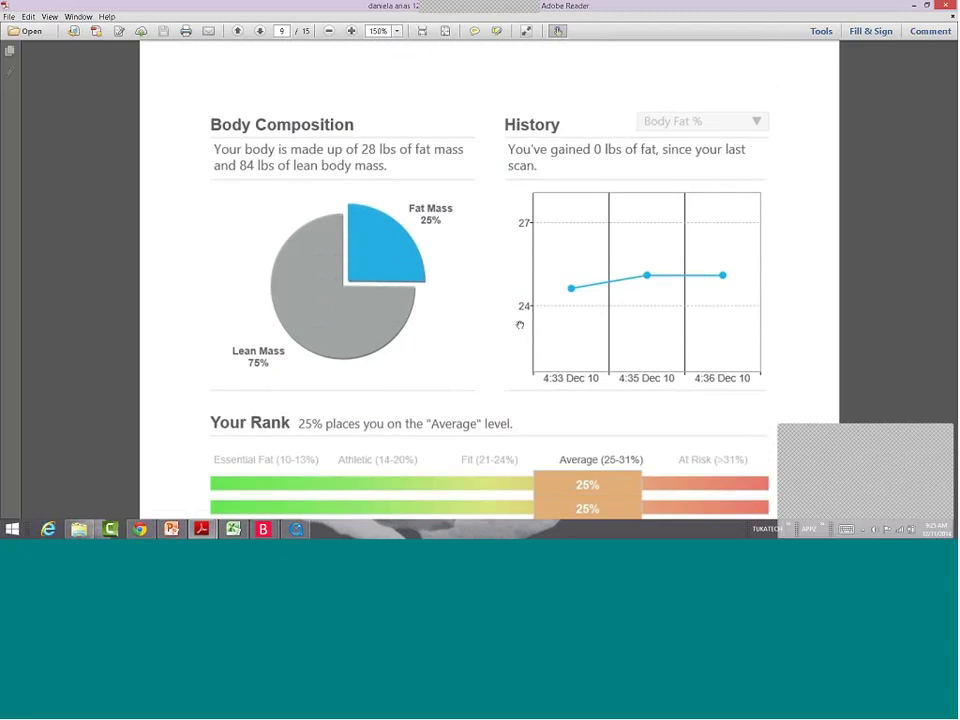
pyautogui.scroll(-15, 520, 325)
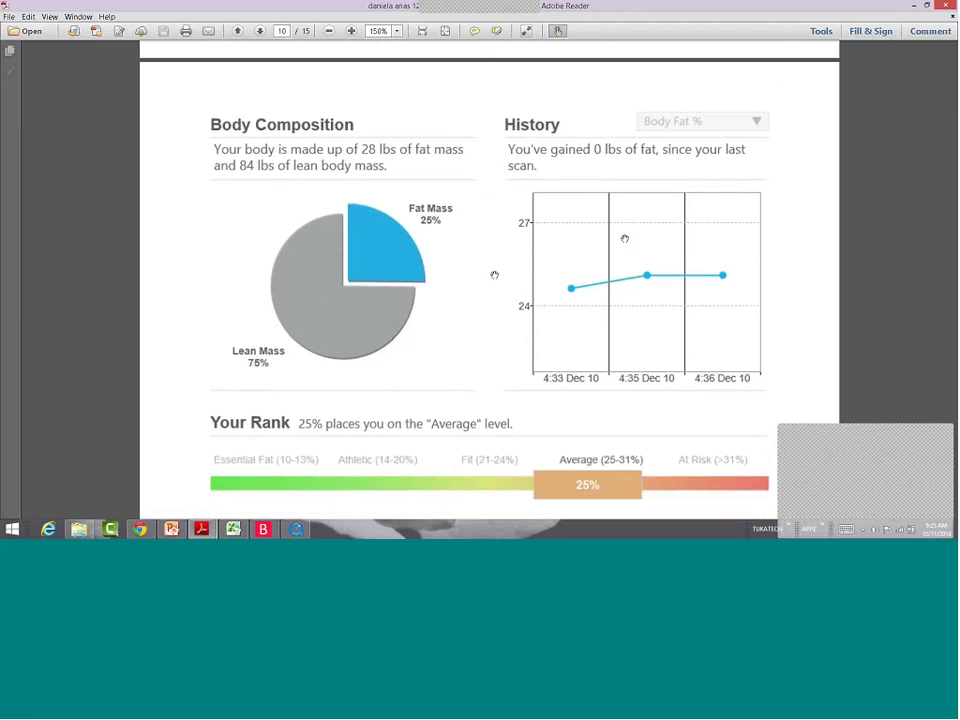
pyautogui.scroll(-6, 490, 260)
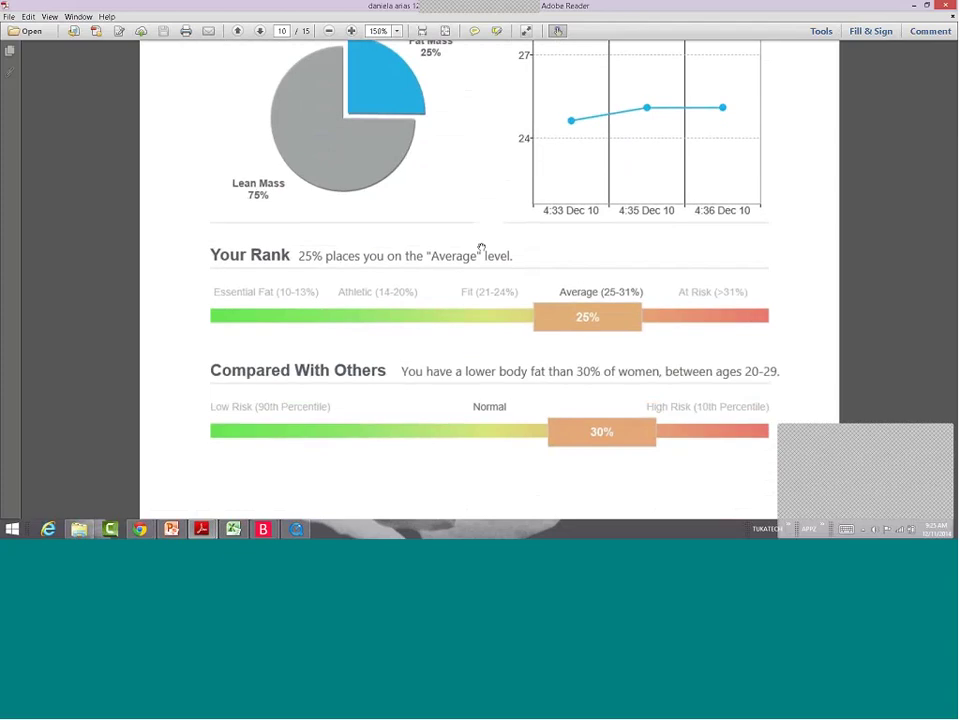
pyautogui.scroll(1, 481, 247)
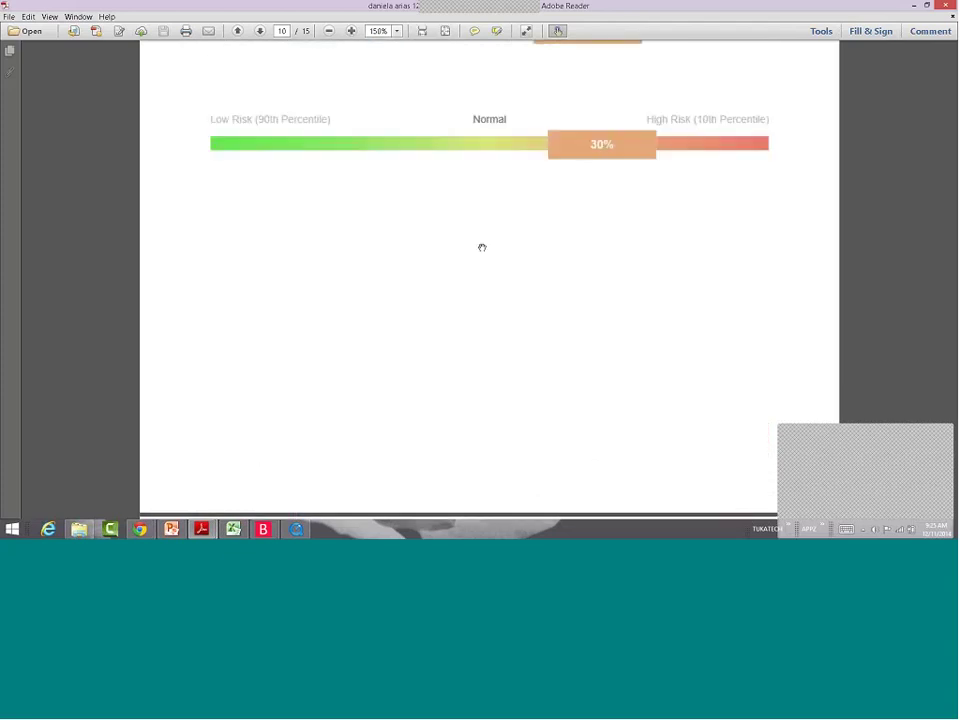
pyautogui.scroll(5, 481, 247)
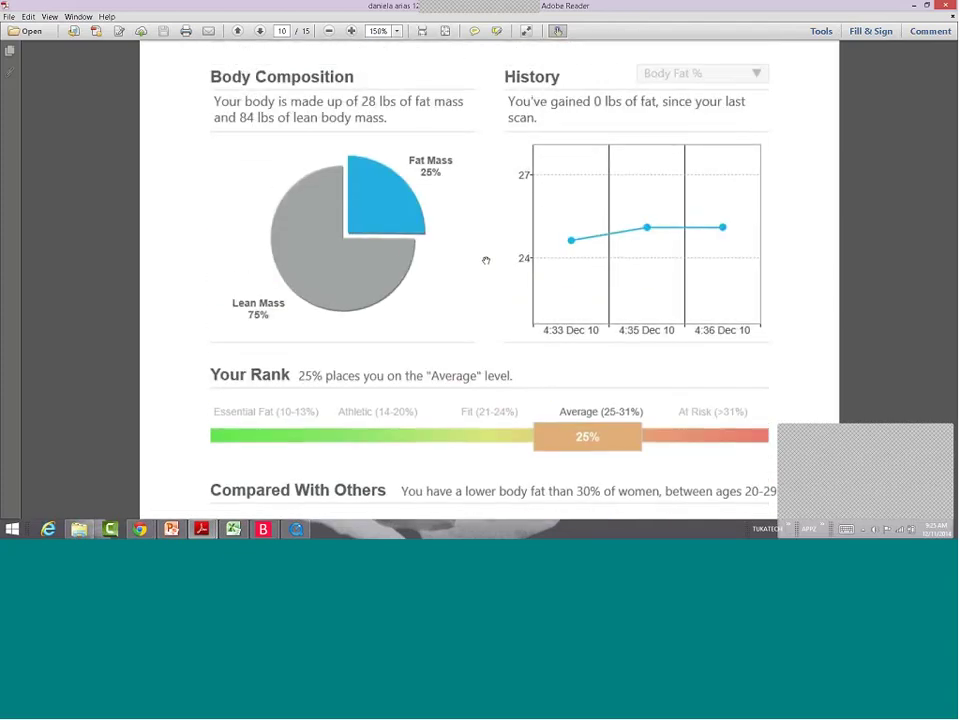
pyautogui.scroll(-7, 486, 260)
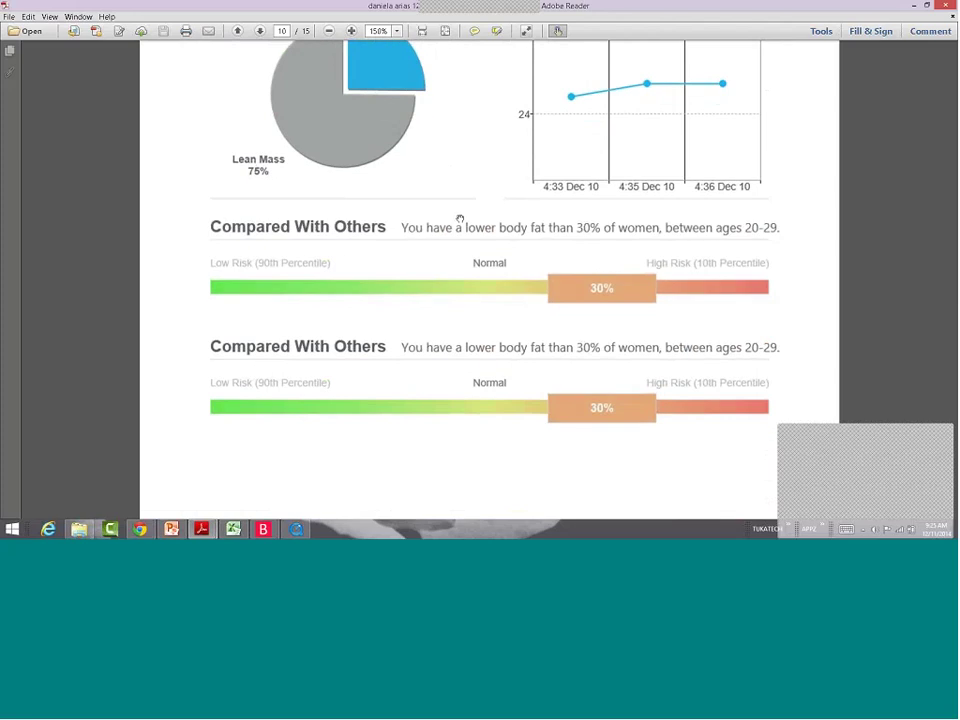
# Step: Review the Fat Loss Goal, Burn Rate and Results sections of the report, continuing to the Activity Level and metabolic rate section
pyautogui.scroll(-4, 458, 221)
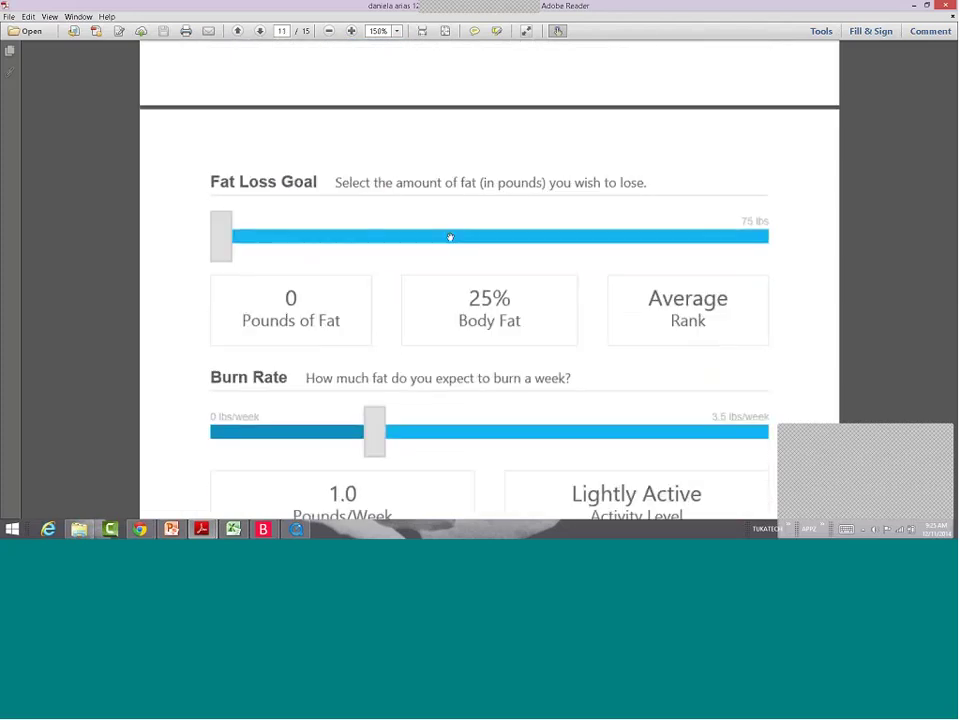
pyautogui.scroll(-1, 459, 248)
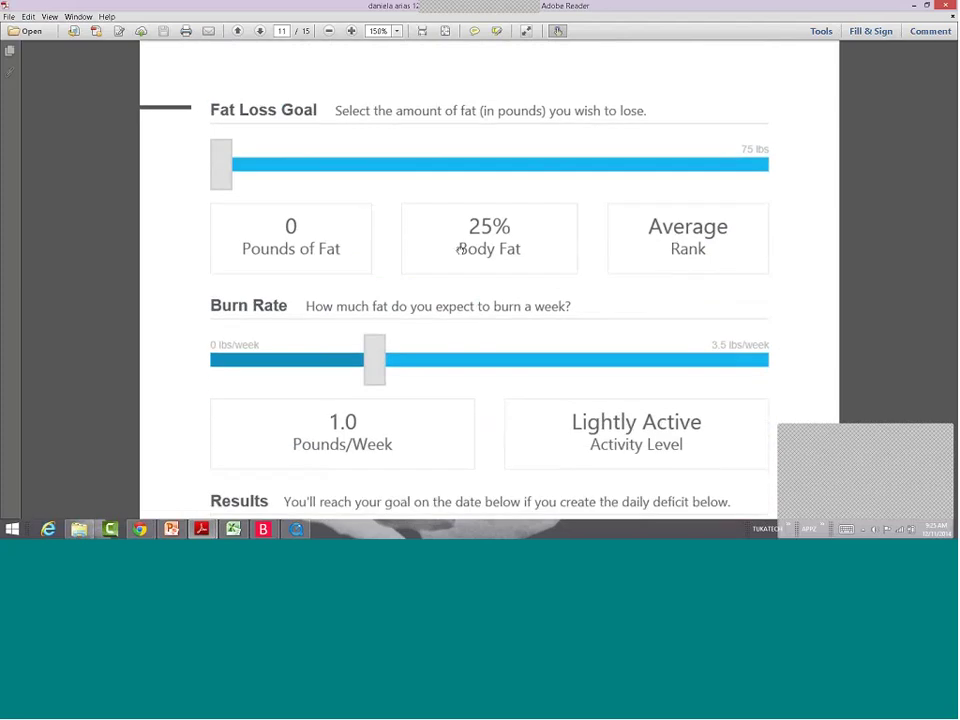
pyautogui.scroll(-1, 564, 318)
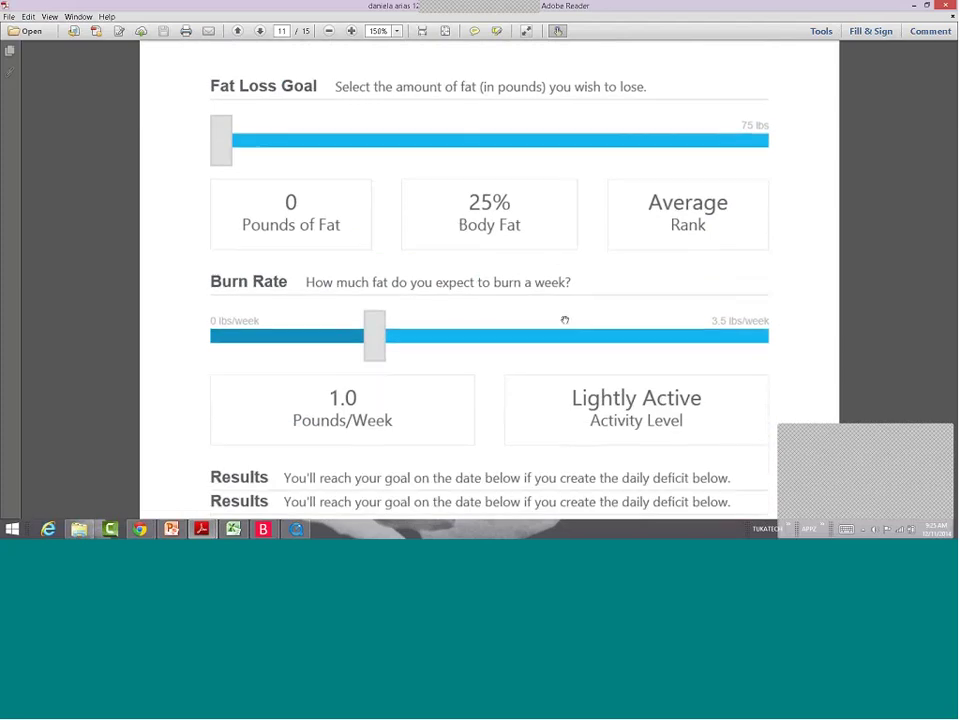
pyautogui.scroll(-6, 564, 318)
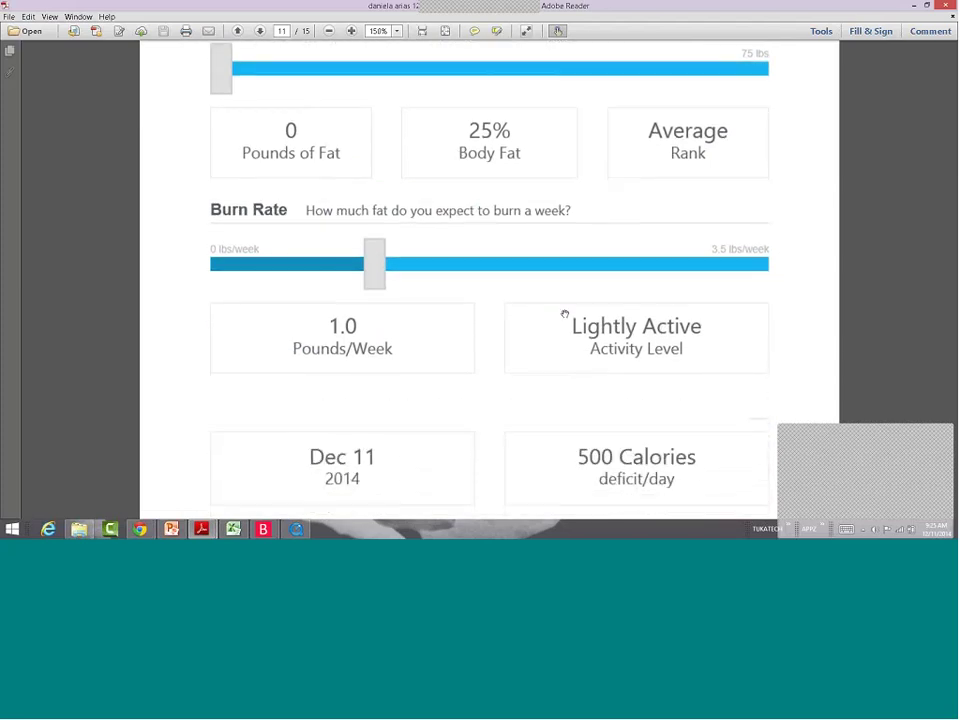
pyautogui.scroll(-2, 563, 309)
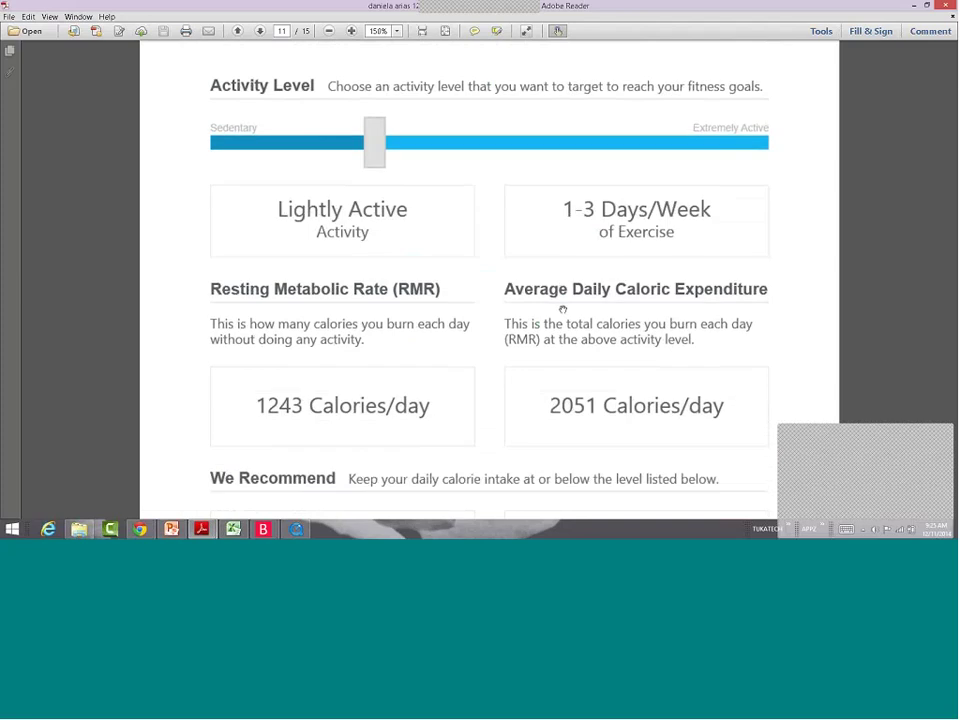
# Step: Review the report's waist shape, waist circumference, waist-to-hip ratio and risk level sections, continuing to the Diseases page
pyautogui.scroll(-9, 563, 309)
pyautogui.scroll(-5, 563, 309)
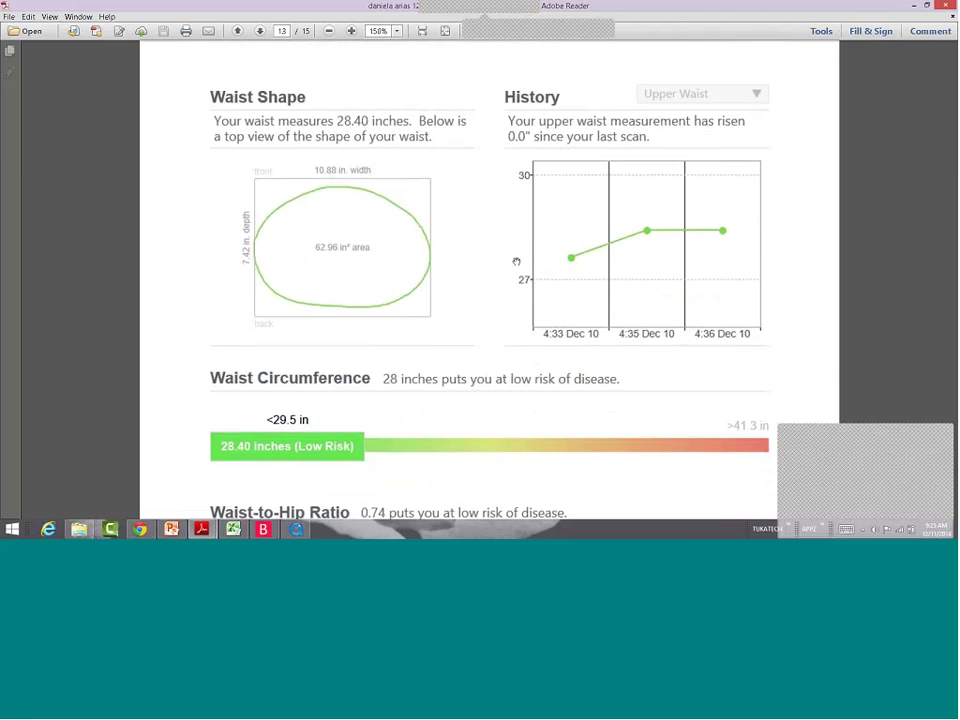
pyautogui.scroll(-1, 490, 285)
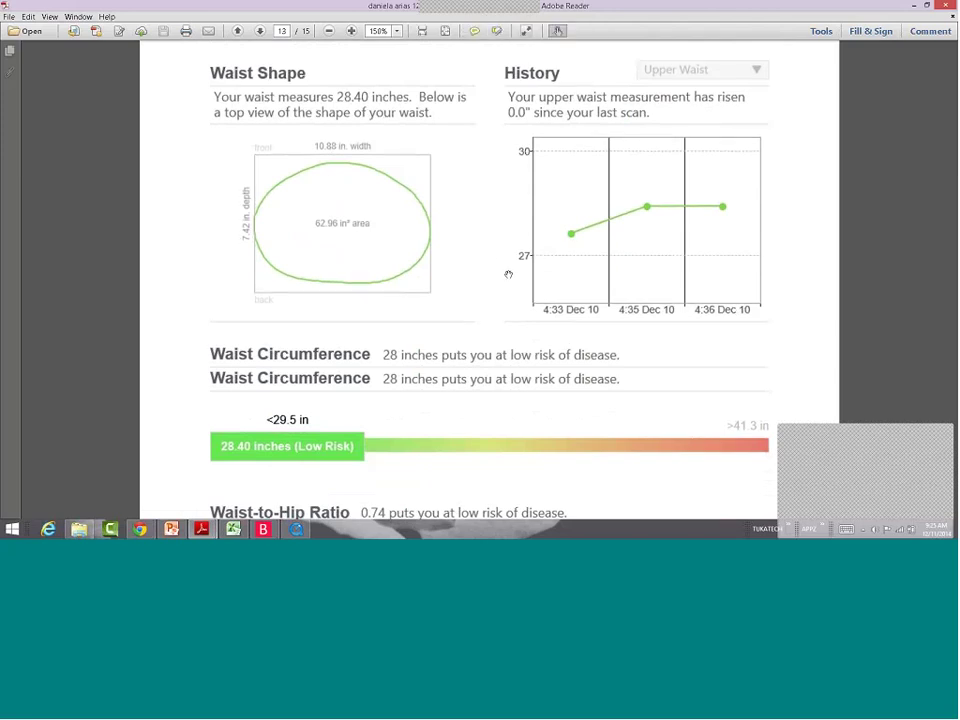
pyautogui.scroll(-10, 506, 273)
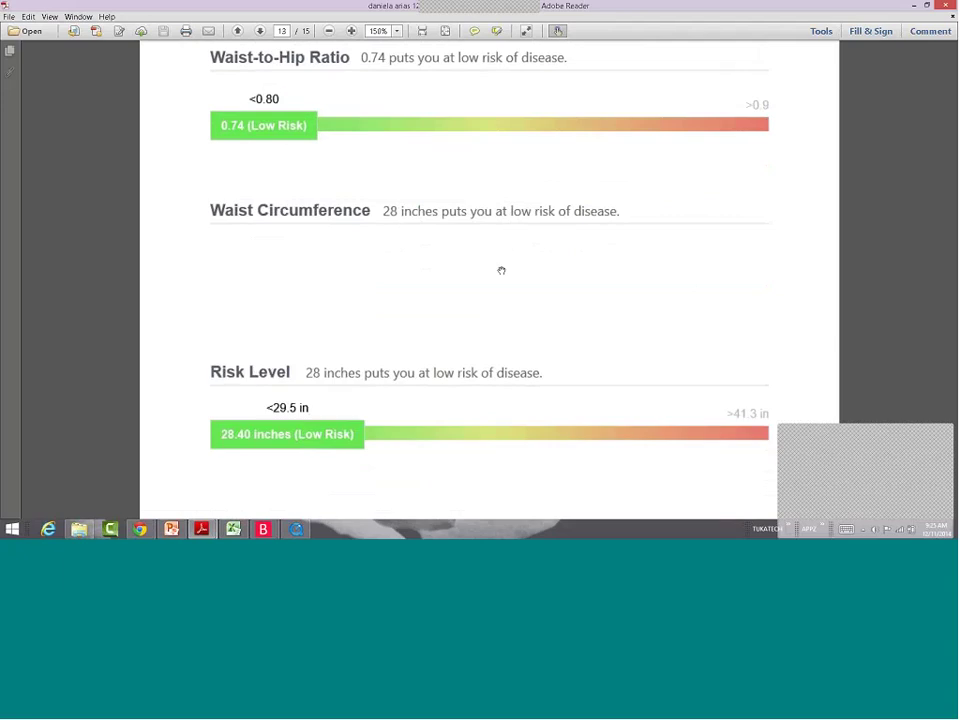
pyautogui.scroll(-4, 505, 272)
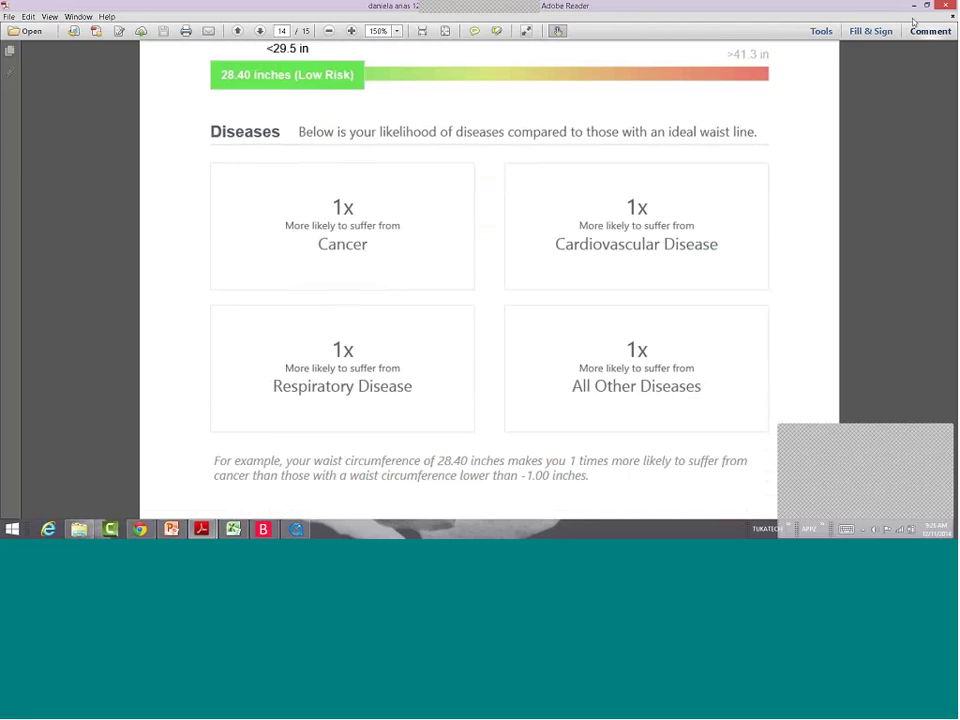
# Step: Close the PDF report and dismiss the export options to return to the garment measurements
pyautogui.doubleClick(476, 5)
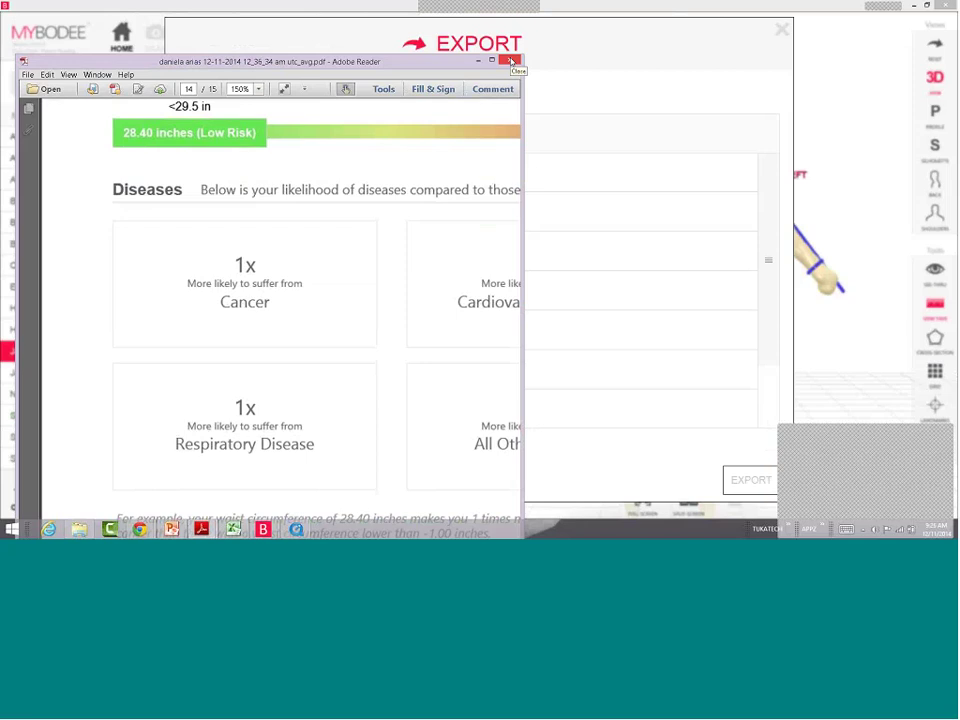
pyautogui.click(512, 62)
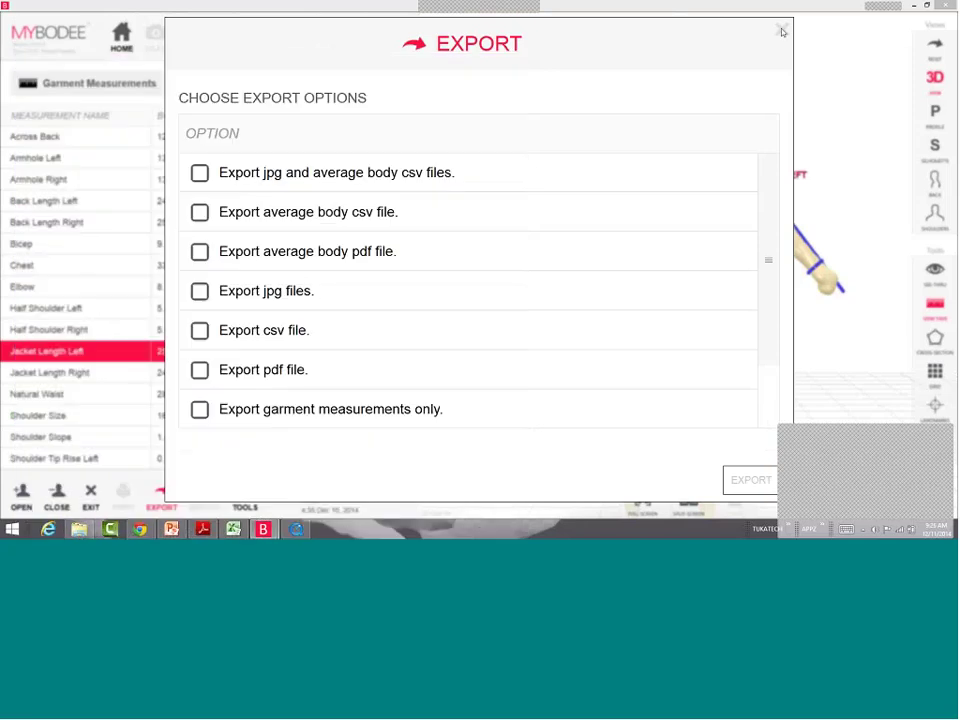
pyautogui.click(783, 32)
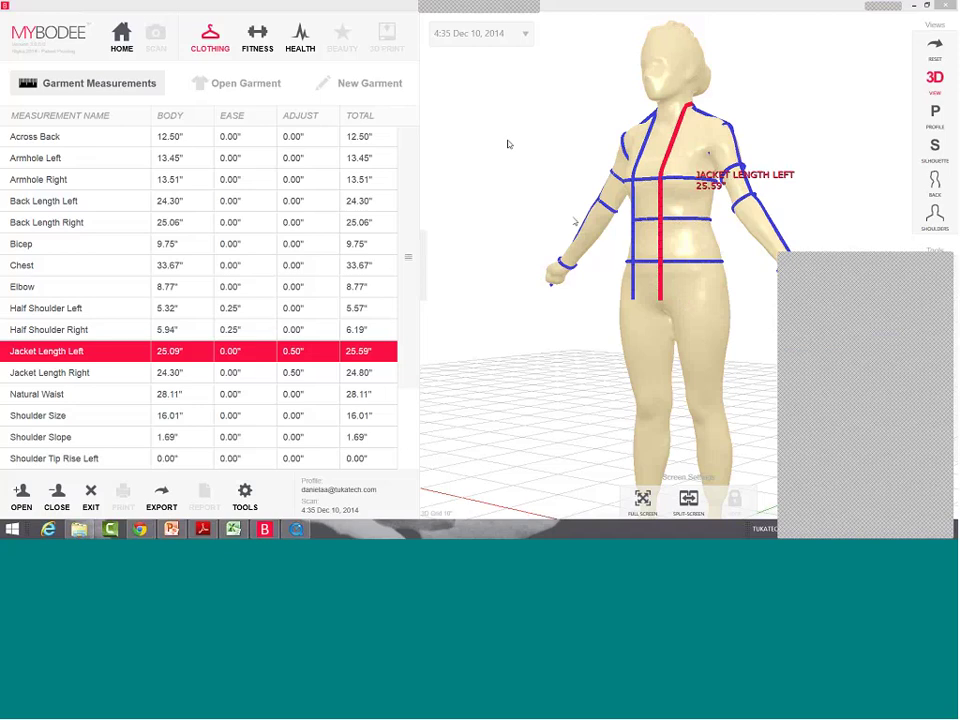
# Step: From the Home profile, look through the export options down to the obj and stl file choices and close them
pyautogui.click(121, 40)
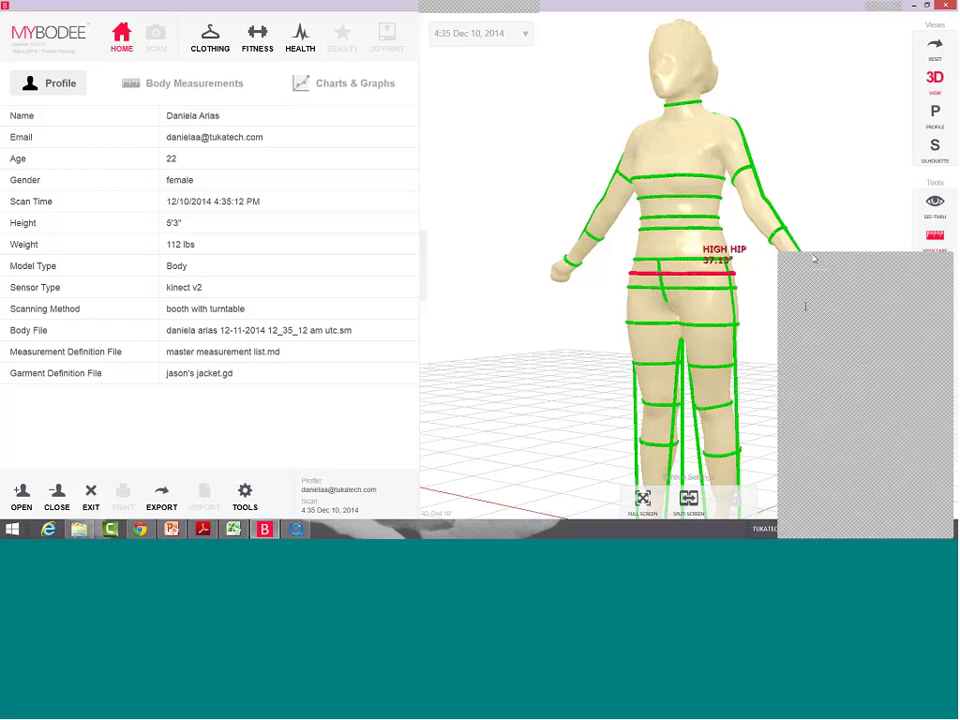
pyautogui.moveTo(814, 259); pyautogui.dragTo(814, 137)
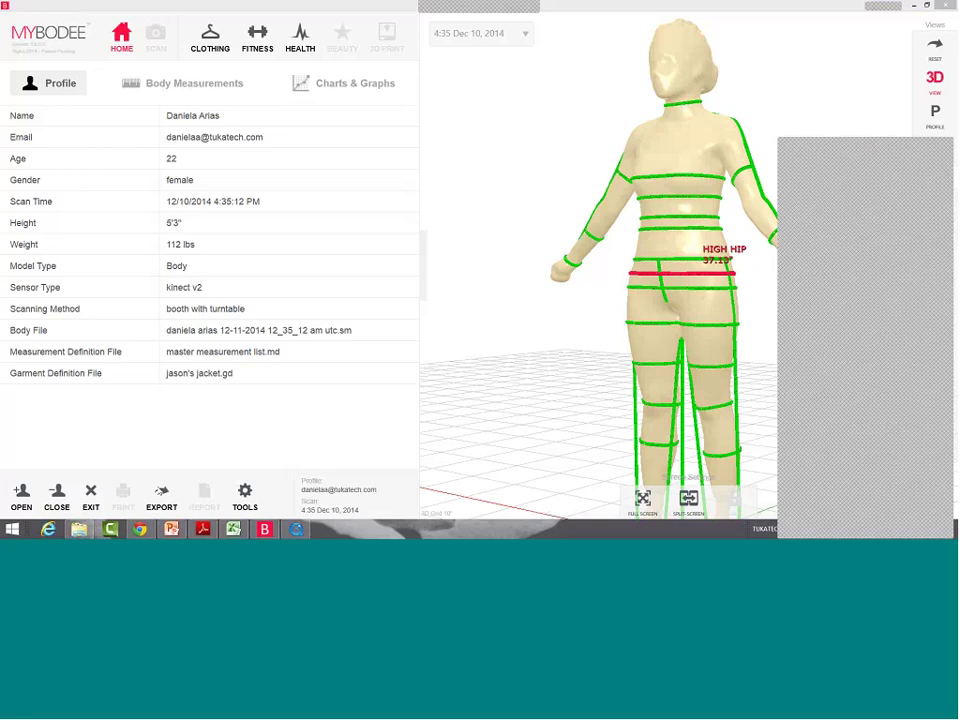
pyautogui.click(163, 495)
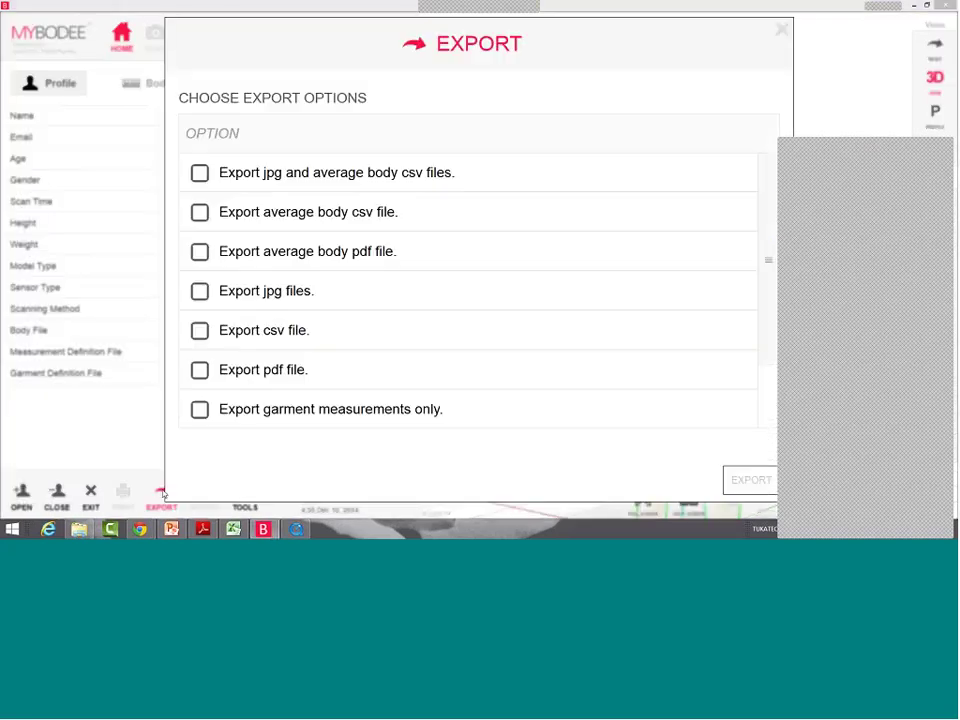
pyautogui.scroll(-2, 412, 300)
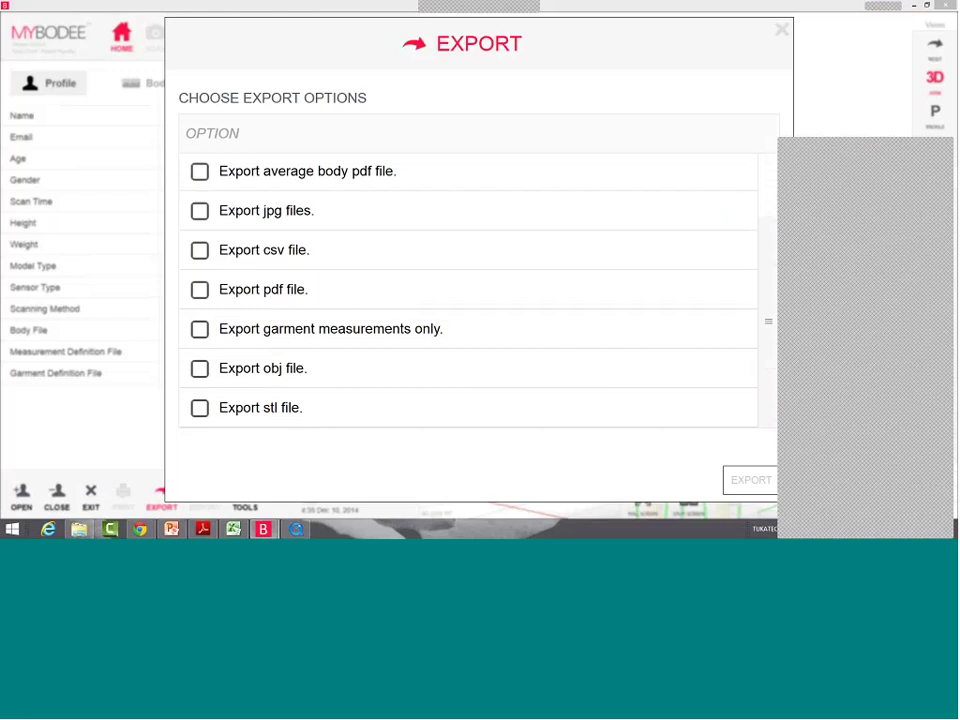
pyautogui.click(781, 31)
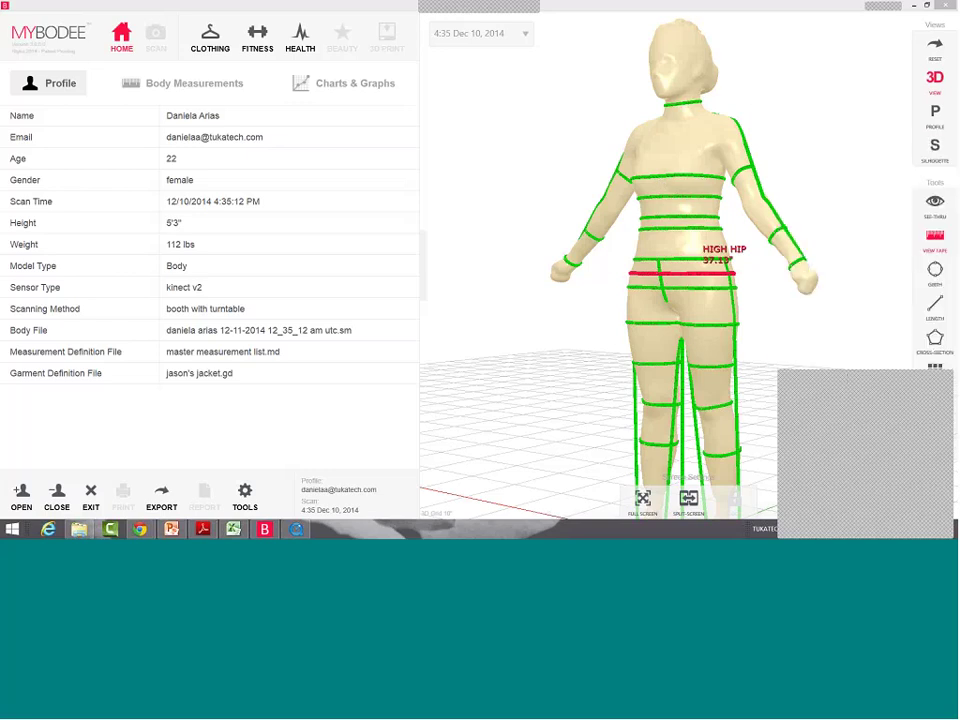
# Step: Draw a length measurement about 7.7 inches long down one side of the front torso, from upper chest to below the bust
pyautogui.click(935, 305)
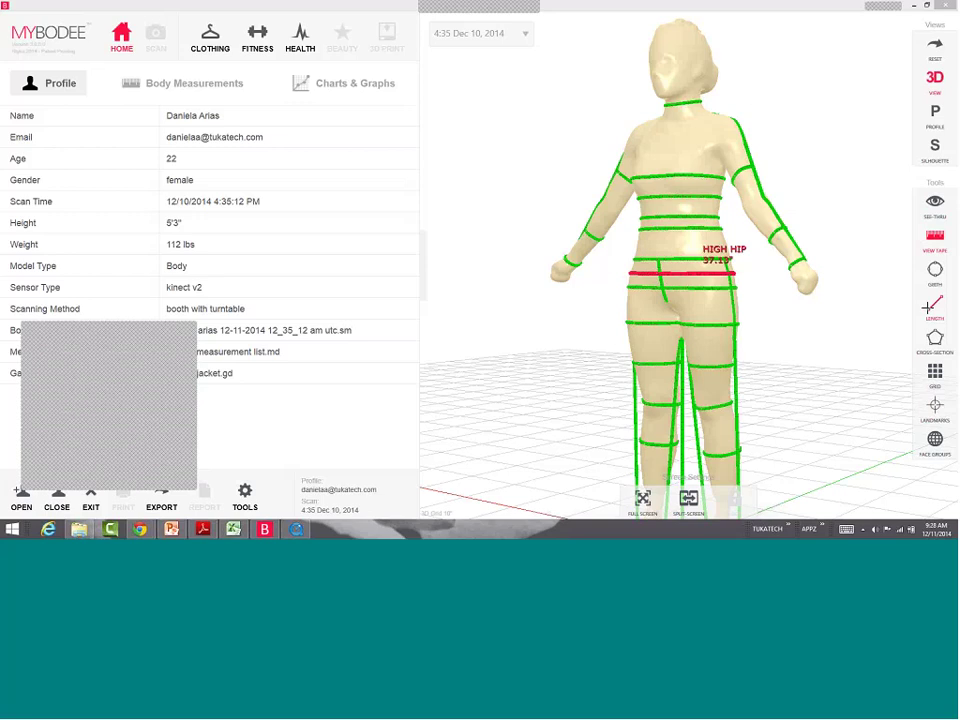
pyautogui.click(648, 153)
pyautogui.click(647, 195)
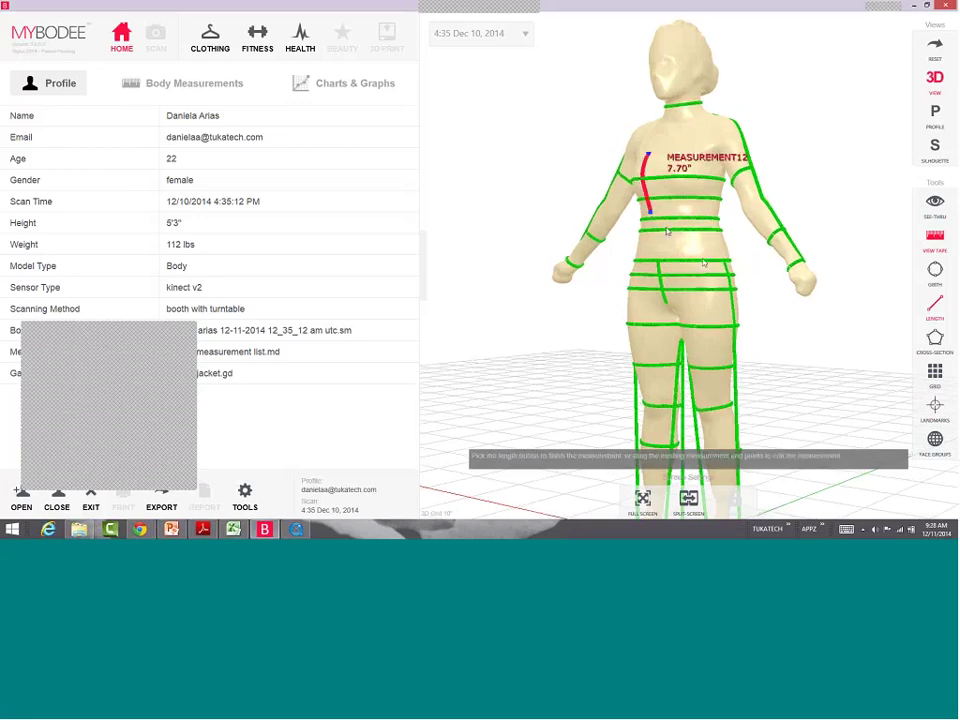
# Step: Reposition the length measurement's end point toward the shoulder and back below the bust, finishing the measurement at about 8.2 inches
pyautogui.moveTo(647, 195); pyautogui.dragTo(647, 336, button='middle')
pyautogui.scroll(3, 647, 301)
pyautogui.moveTo(630, 275); pyautogui.dragTo(690, 176)
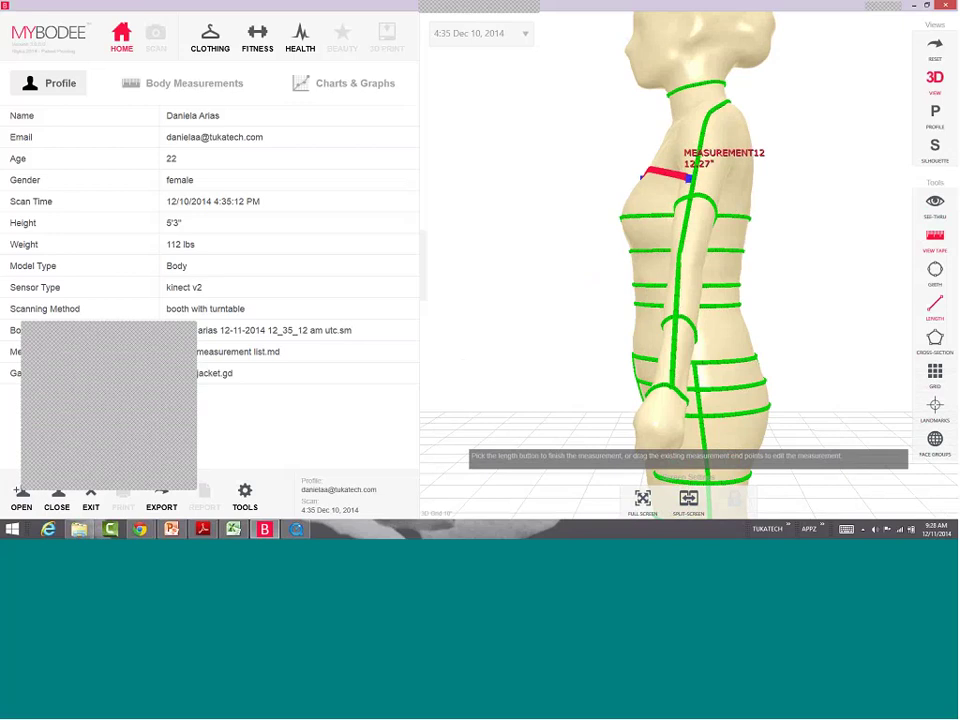
pyautogui.moveTo(667, 235); pyautogui.dragTo(795, 200, button='middle')
pyautogui.moveTo(795, 200); pyautogui.dragTo(623, 283)
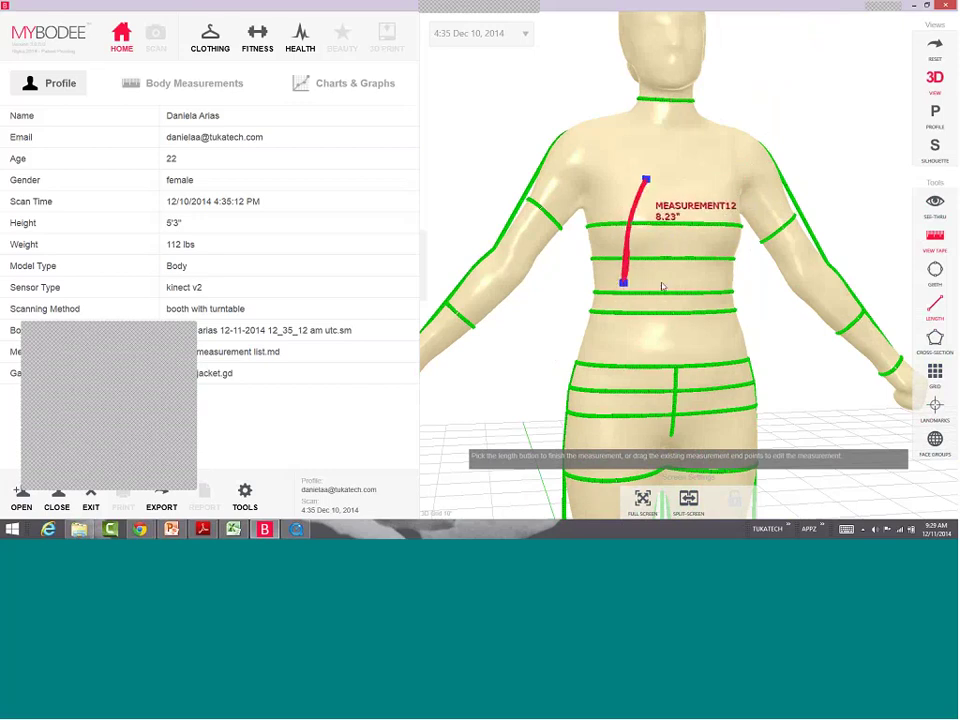
pyautogui.click(684, 277)
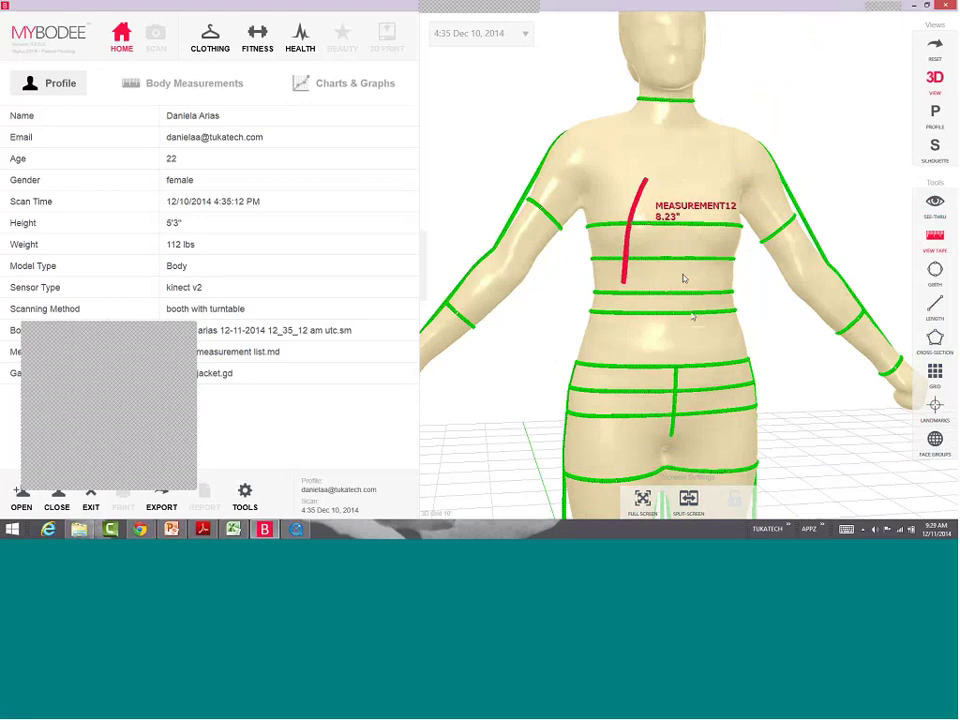
pyautogui.moveTo(672, 316); pyautogui.dragTo(645, 210)
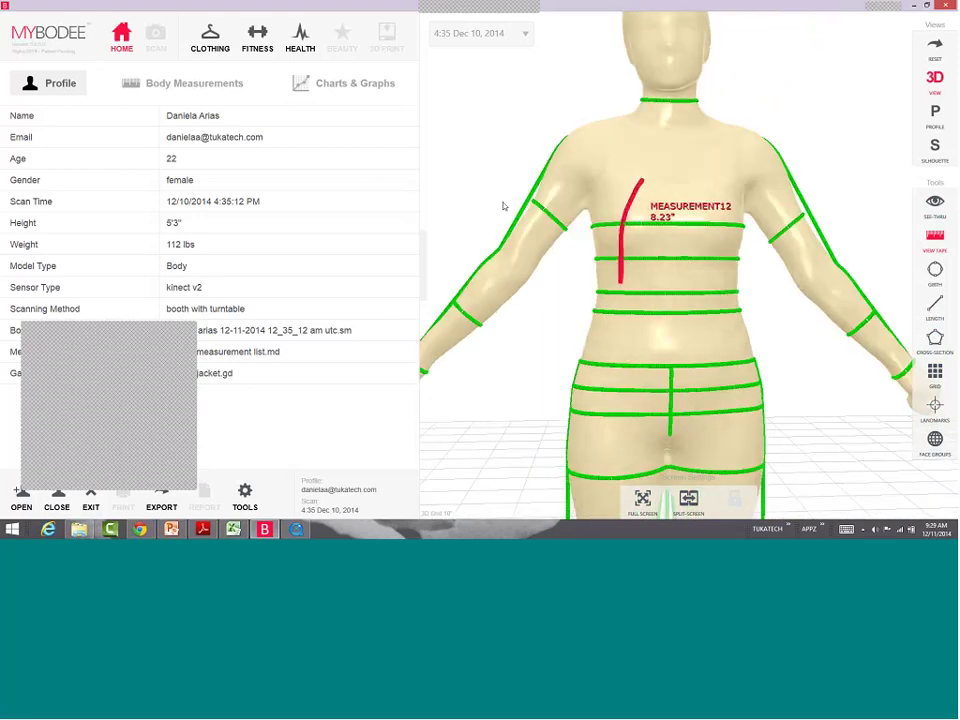
pyautogui.scroll(3, 603, 201)
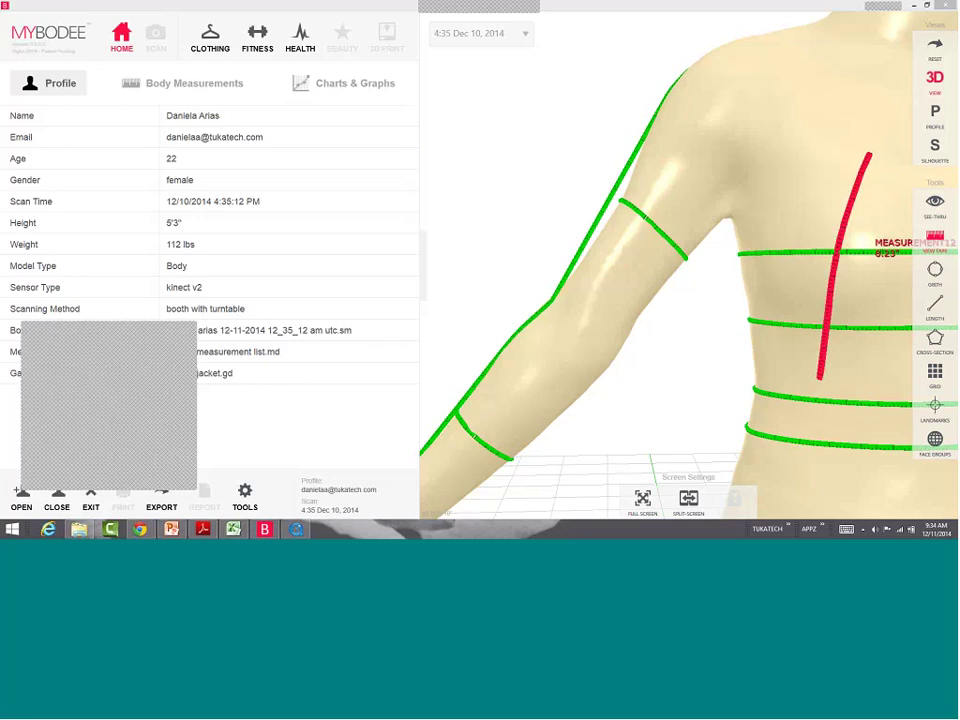
# Step: In the clothing section, try the csv and garment-measurements-only export options, clear the csv option, and close without exporting
pyautogui.click(210, 38)
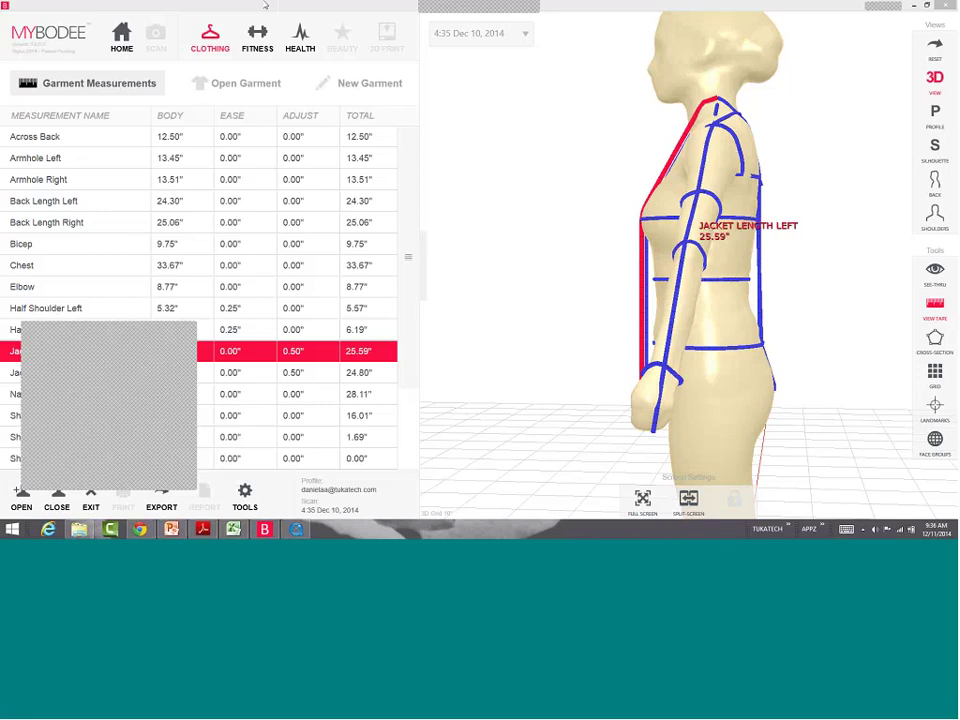
pyautogui.click(163, 497)
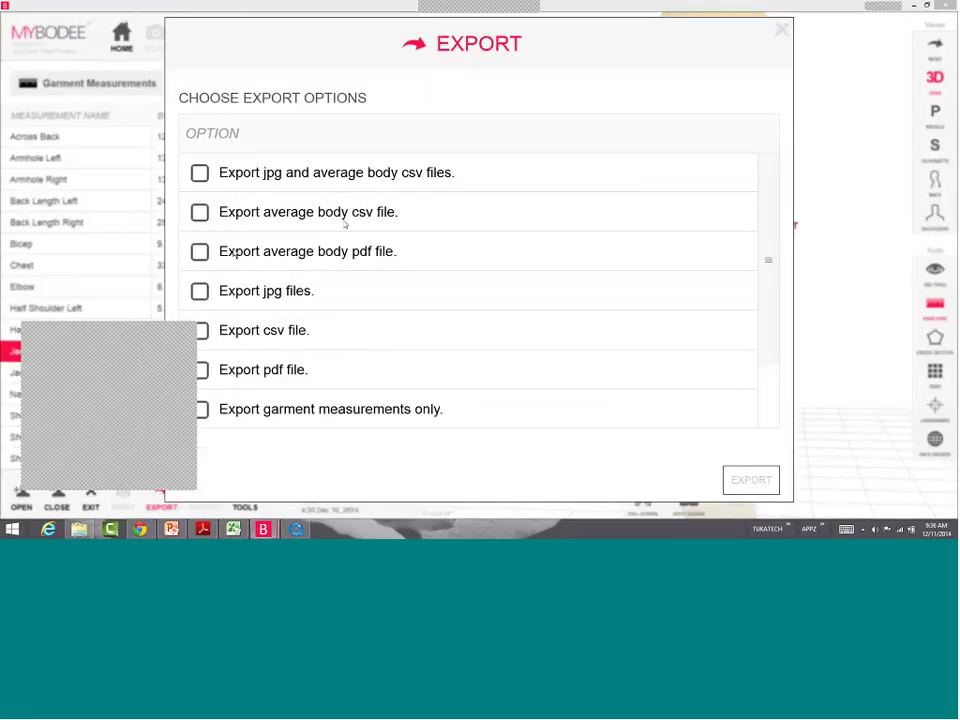
pyautogui.click(201, 330)
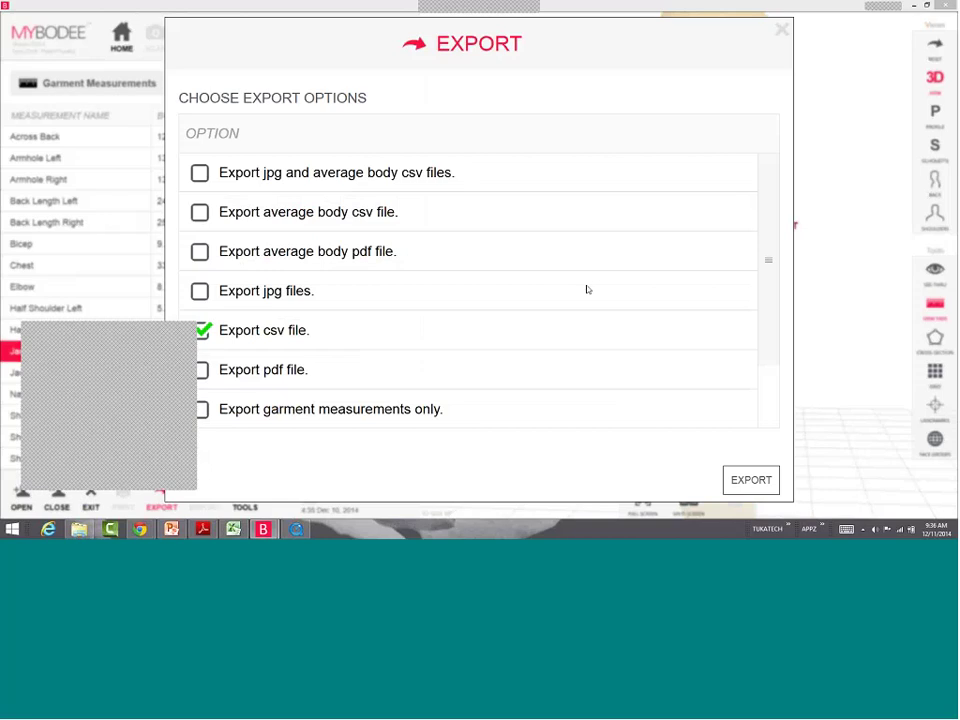
pyautogui.click(375, 418)
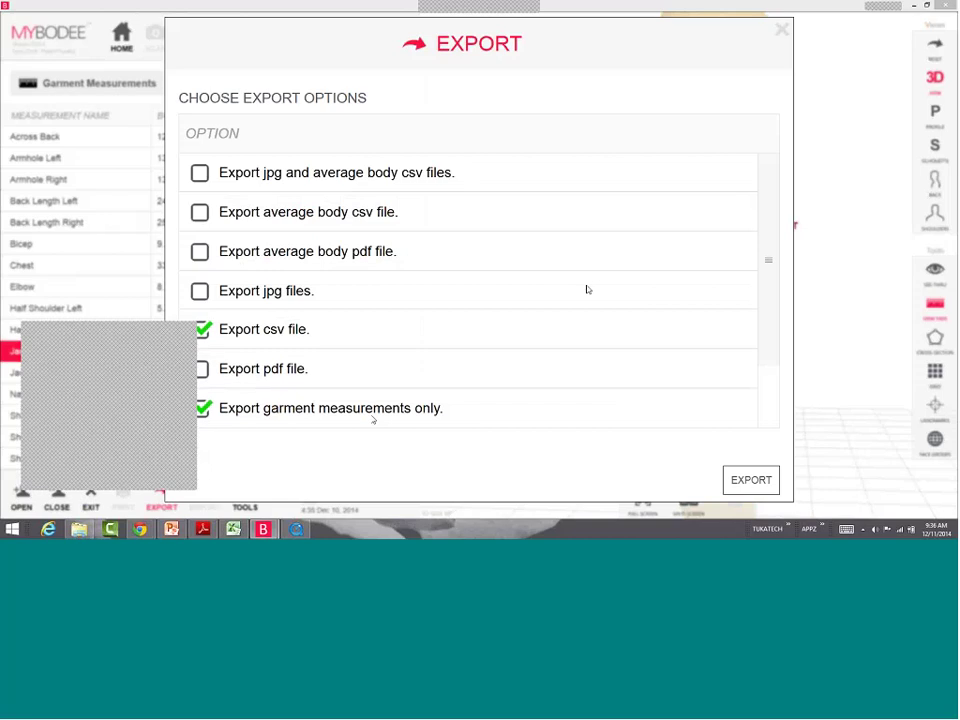
pyautogui.click(319, 341)
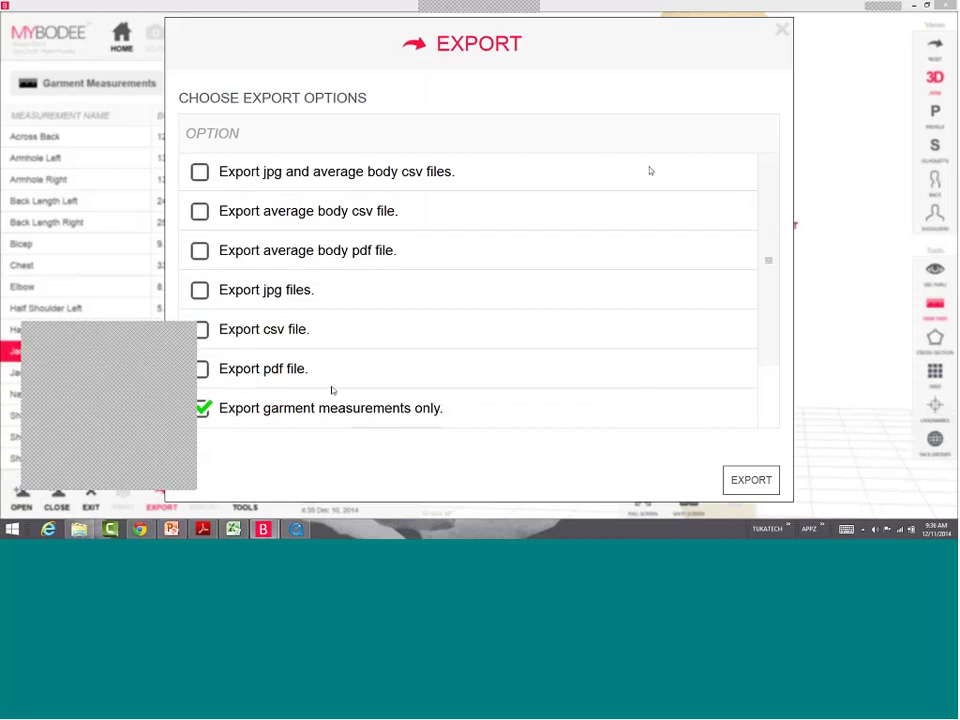
pyautogui.click(782, 34)
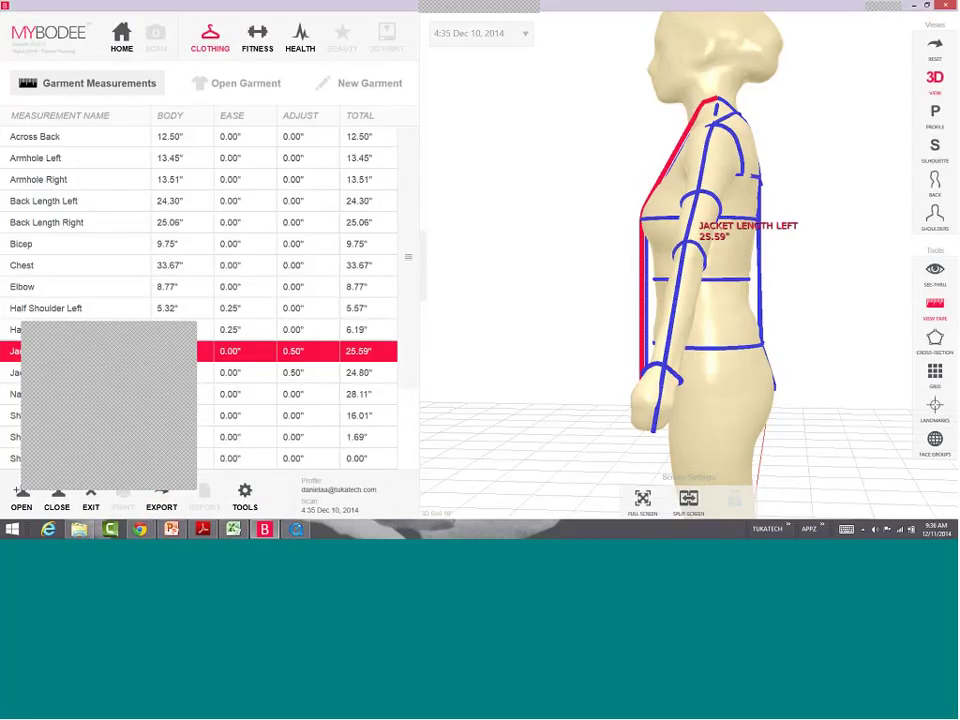
# Step: Start a new garment from the regular men's jacket template, choosing the option for unknown eases to reach the fit model measurements
pyautogui.click(266, 88)
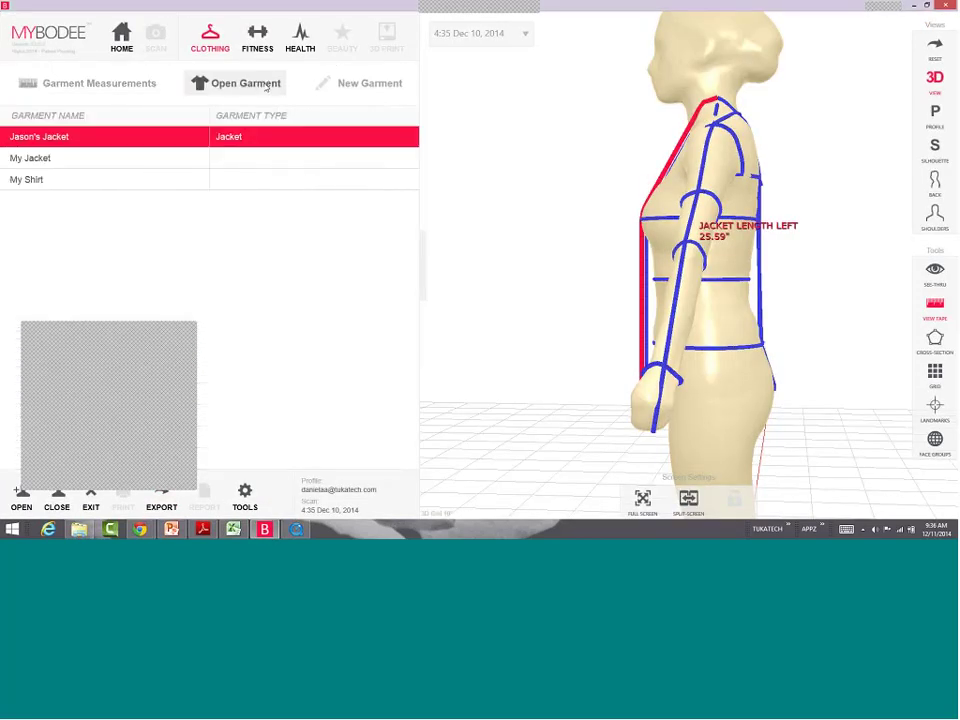
pyautogui.click(361, 85)
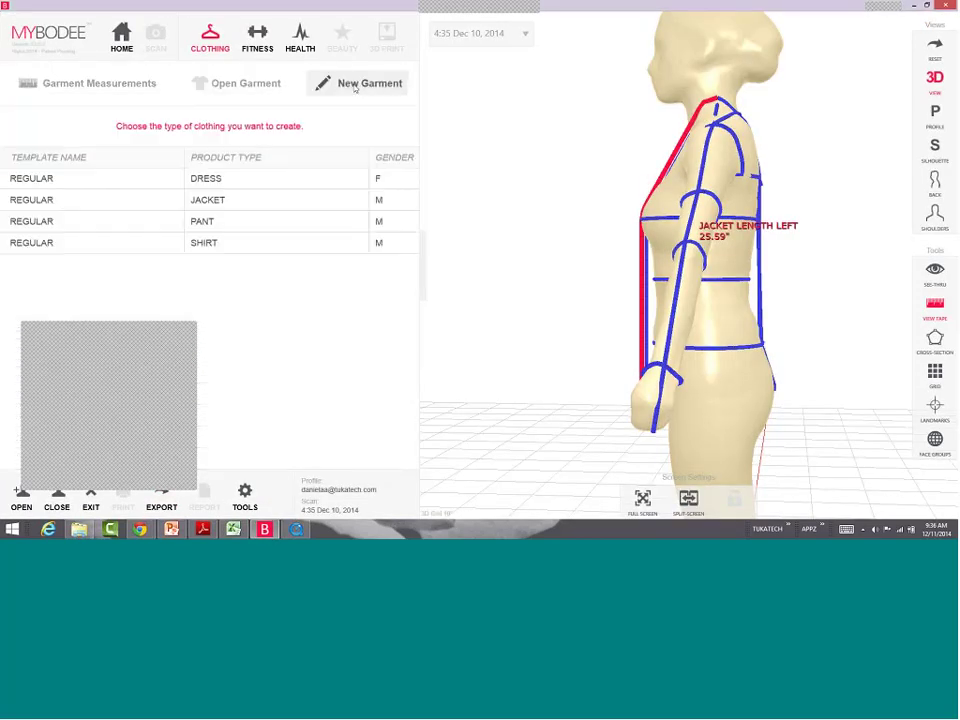
pyautogui.click(216, 204)
pyautogui.click(385, 448)
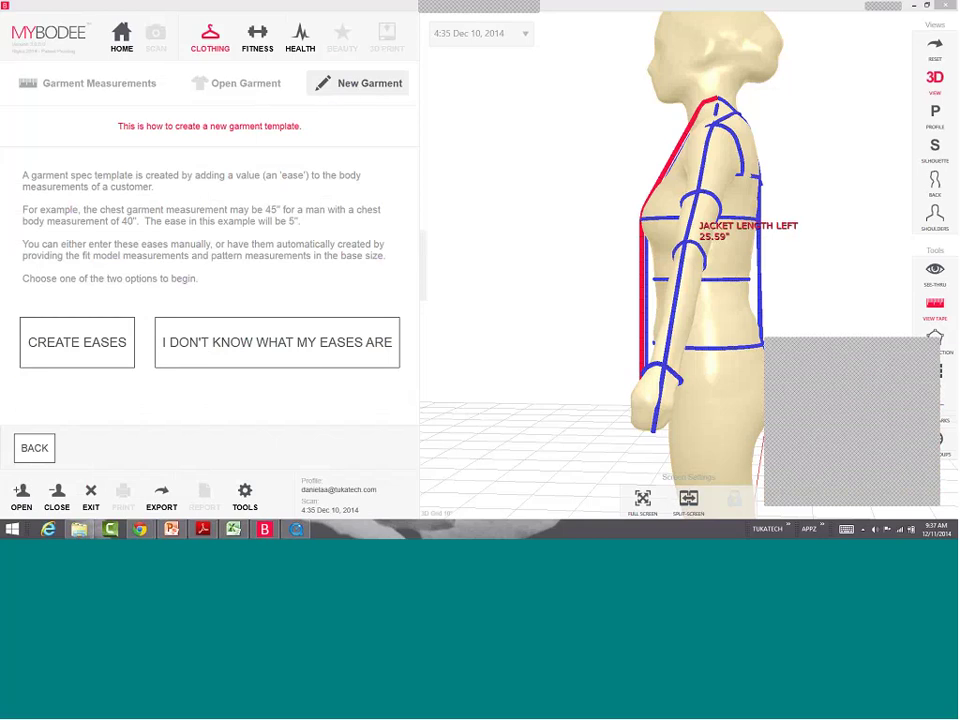
pyautogui.click(315, 358)
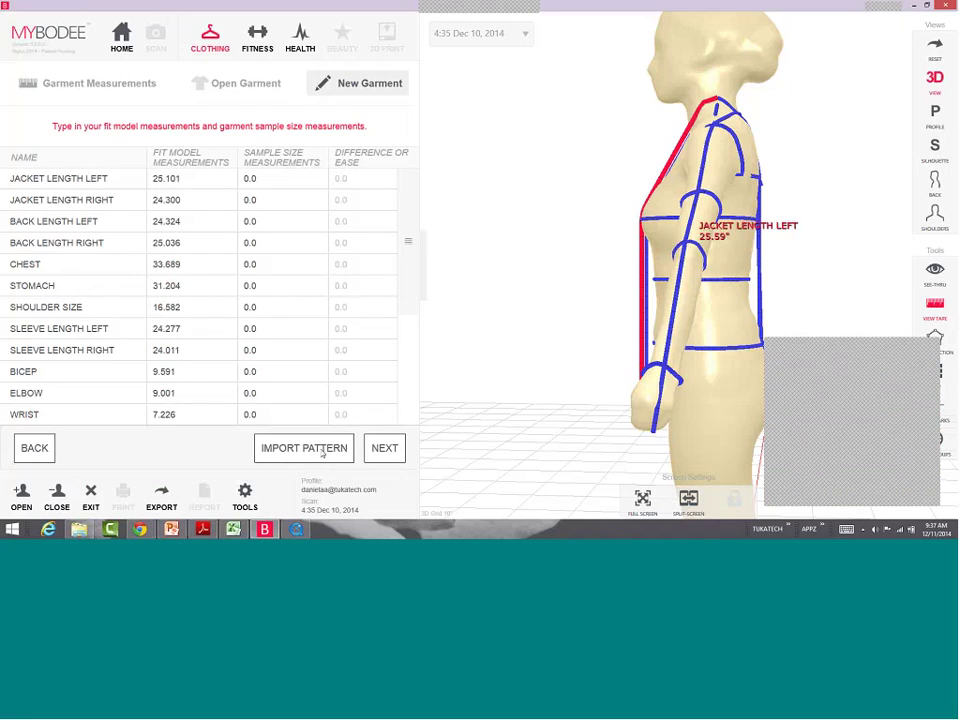
pyautogui.click(170, 242)
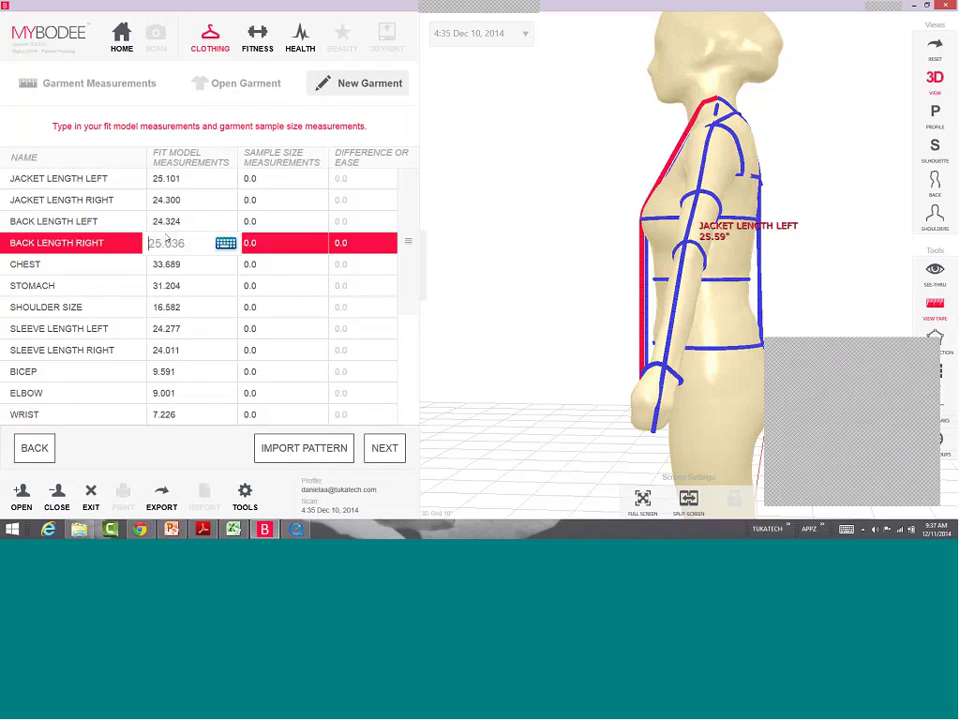
pyautogui.click(363, 188)
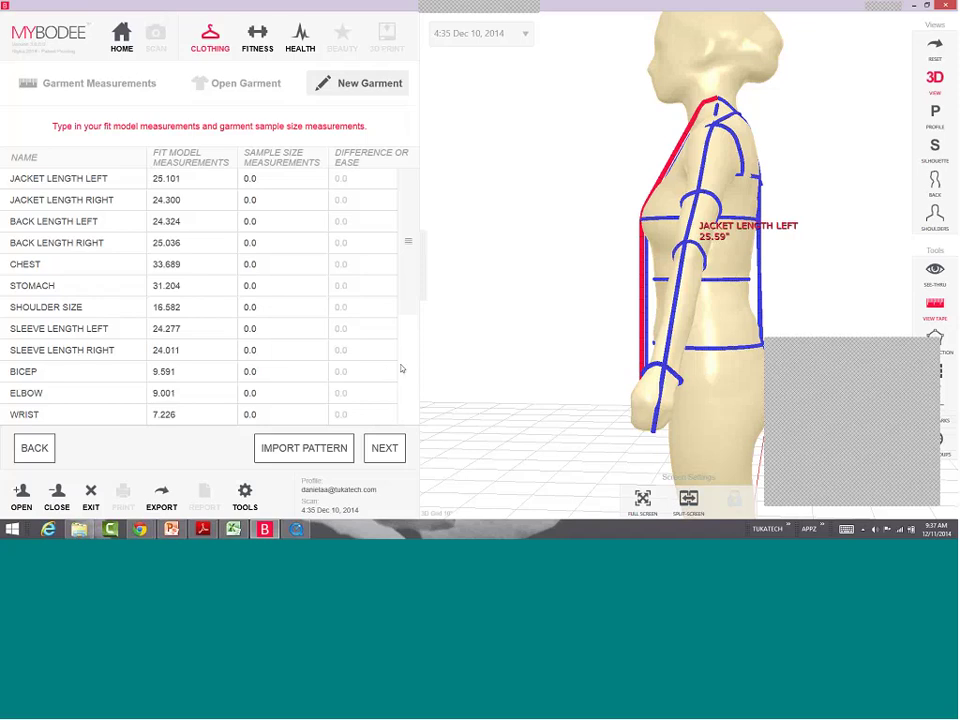
# Step: From the new garment's measurement table, select the garment-measurements-only export option and close the export options without exporting
pyautogui.click(161, 495)
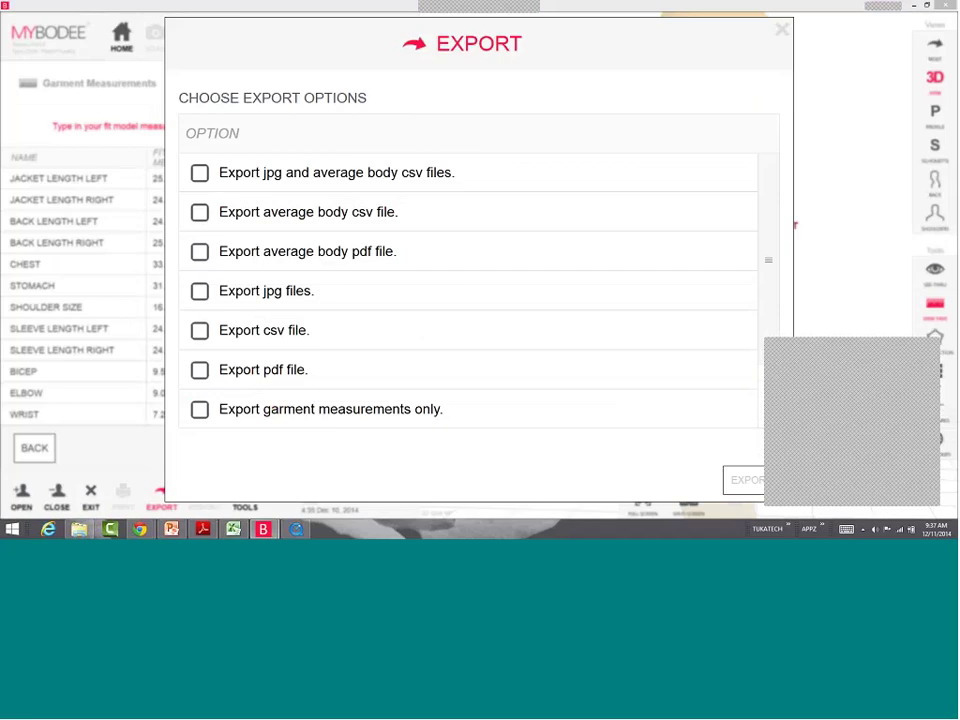
pyautogui.click(258, 413)
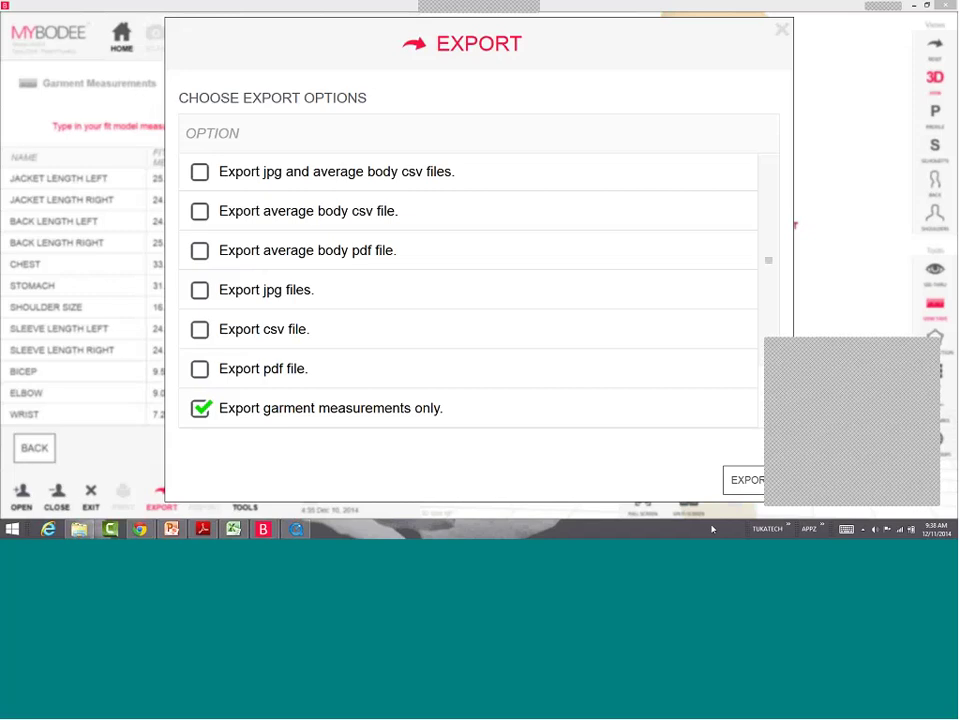
pyautogui.click(783, 31)
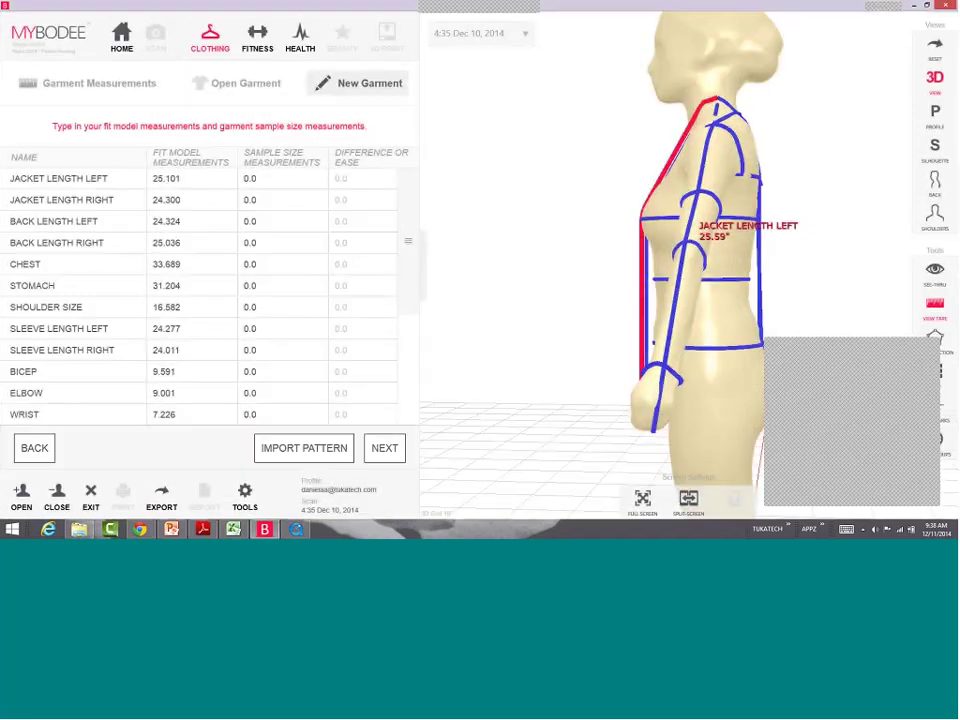
pyautogui.moveTo(499, 364); pyautogui.dragTo(601, 377)
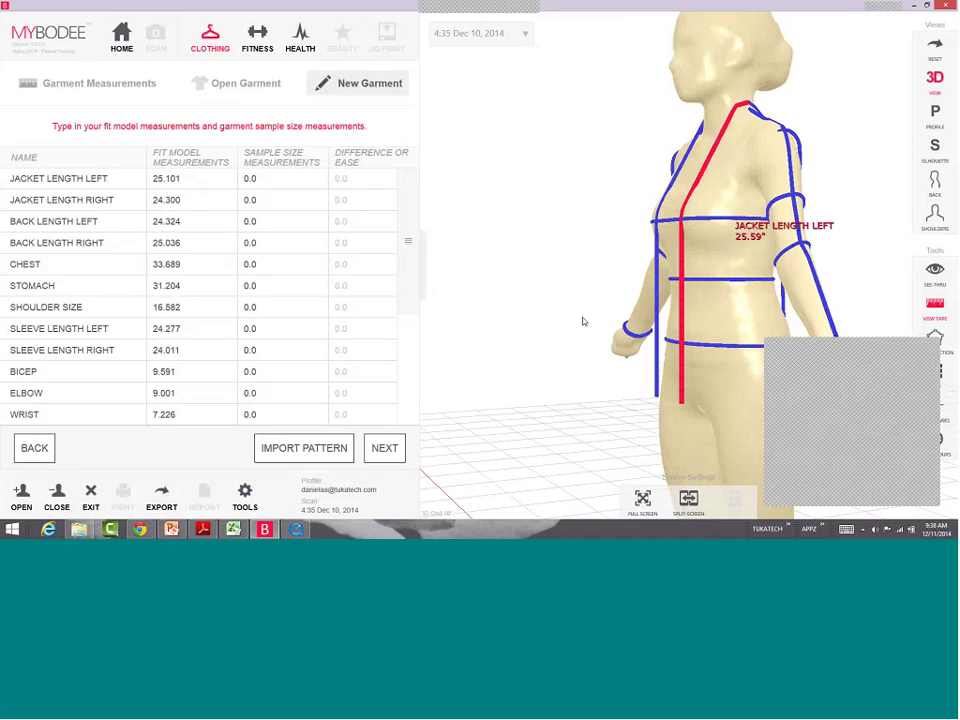
# Step: View the scan history charts for the chest, narrowest waist, upper waist and lower waist in the profile's charts and graphs
pyautogui.moveTo(583, 321); pyautogui.dragTo(485, 227)
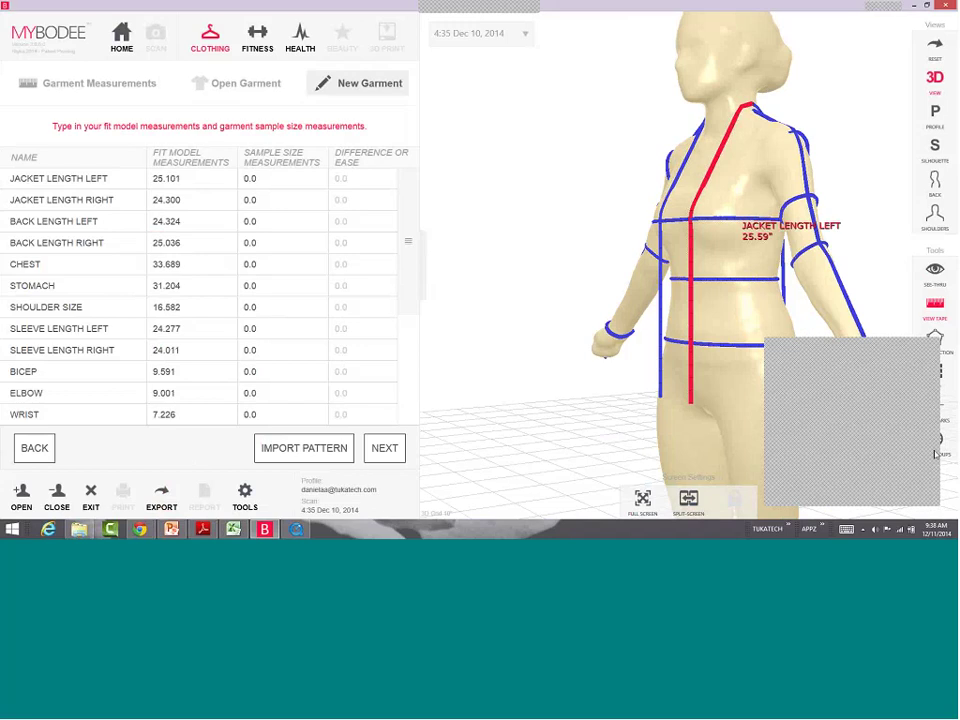
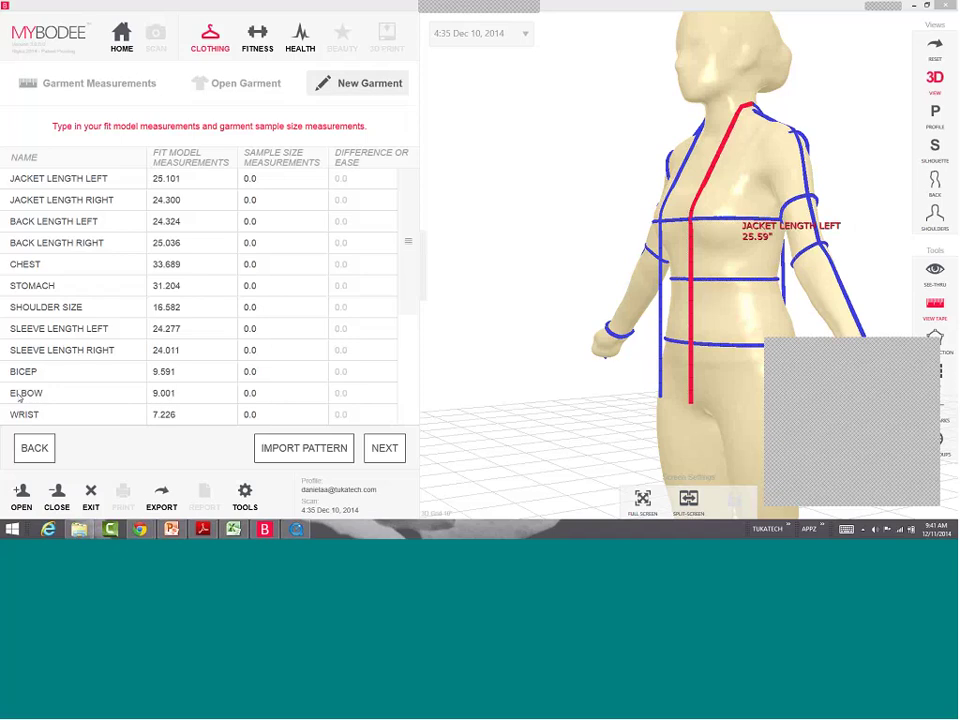
pyautogui.click(119, 38)
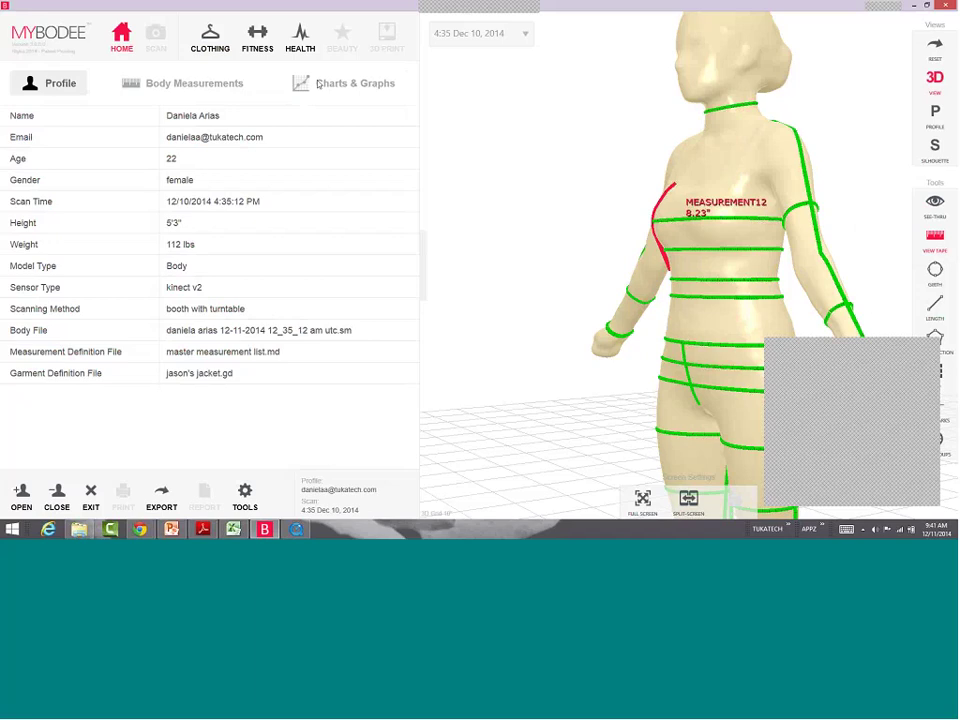
pyautogui.click(318, 84)
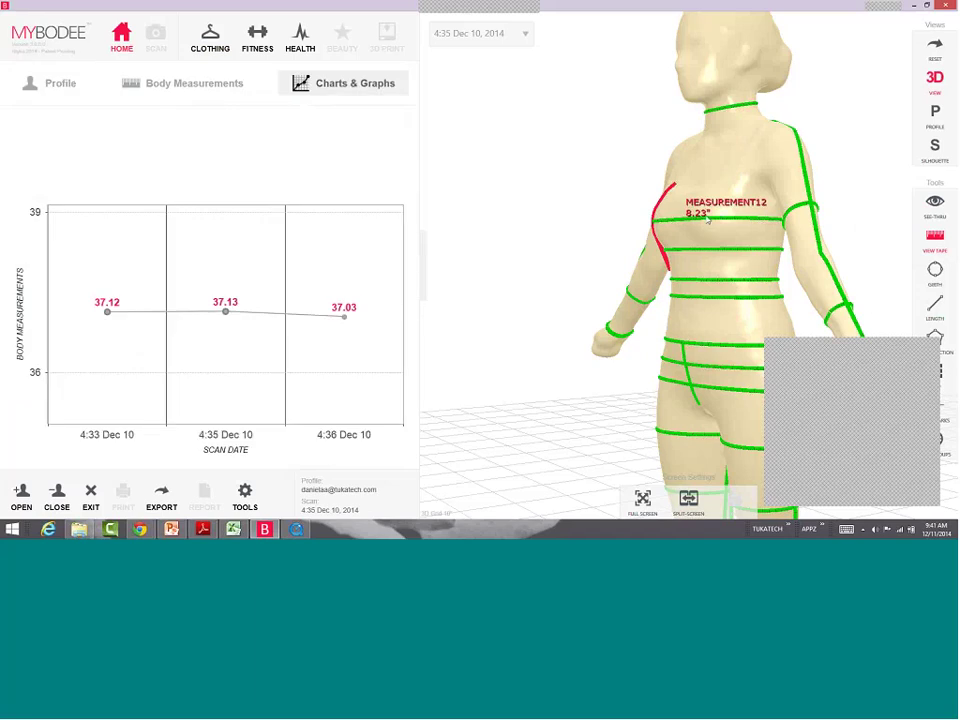
pyautogui.click(722, 222)
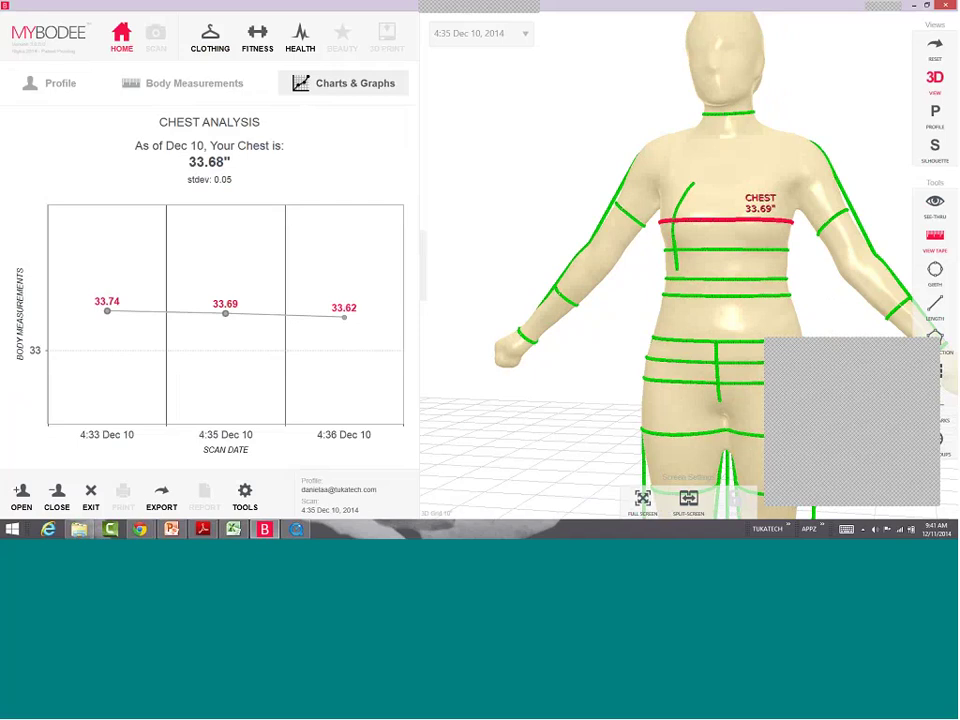
pyautogui.click(725, 282)
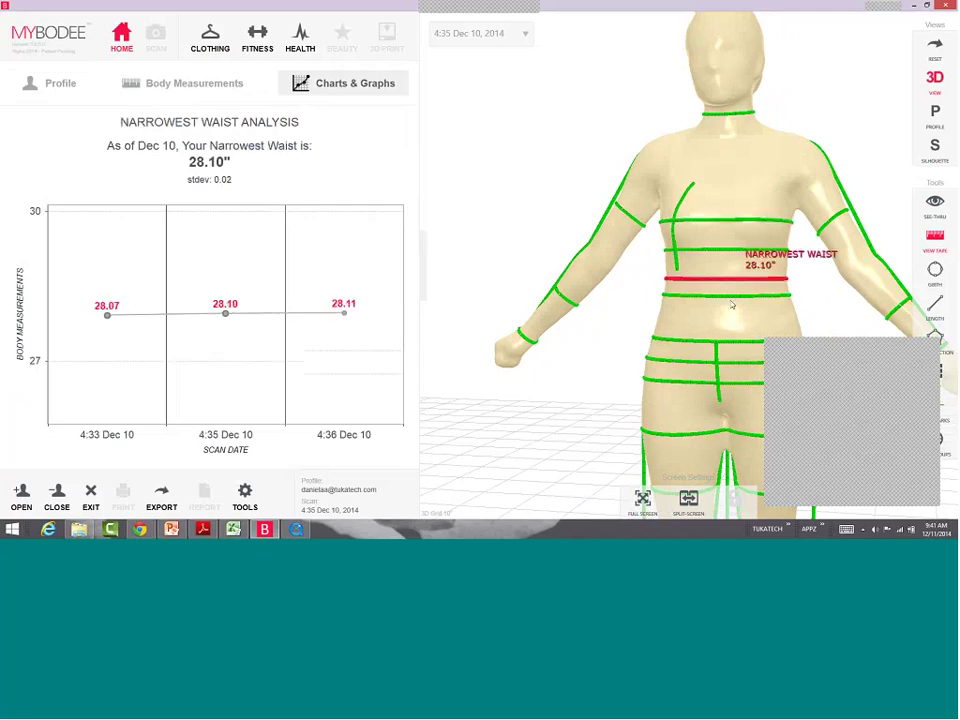
pyautogui.click(731, 297)
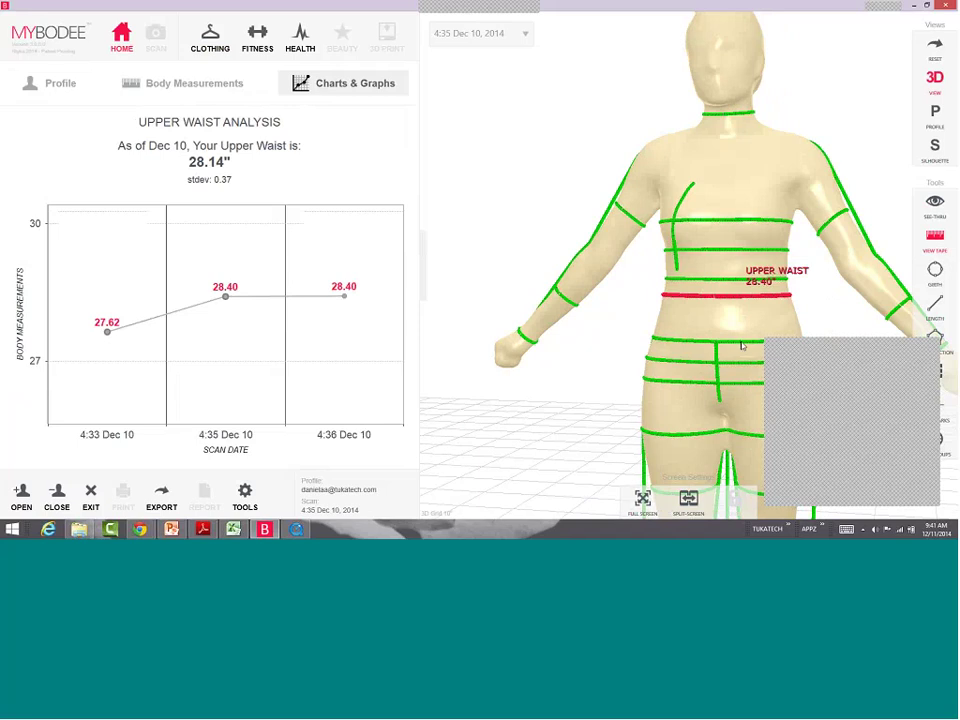
pyautogui.click(741, 343)
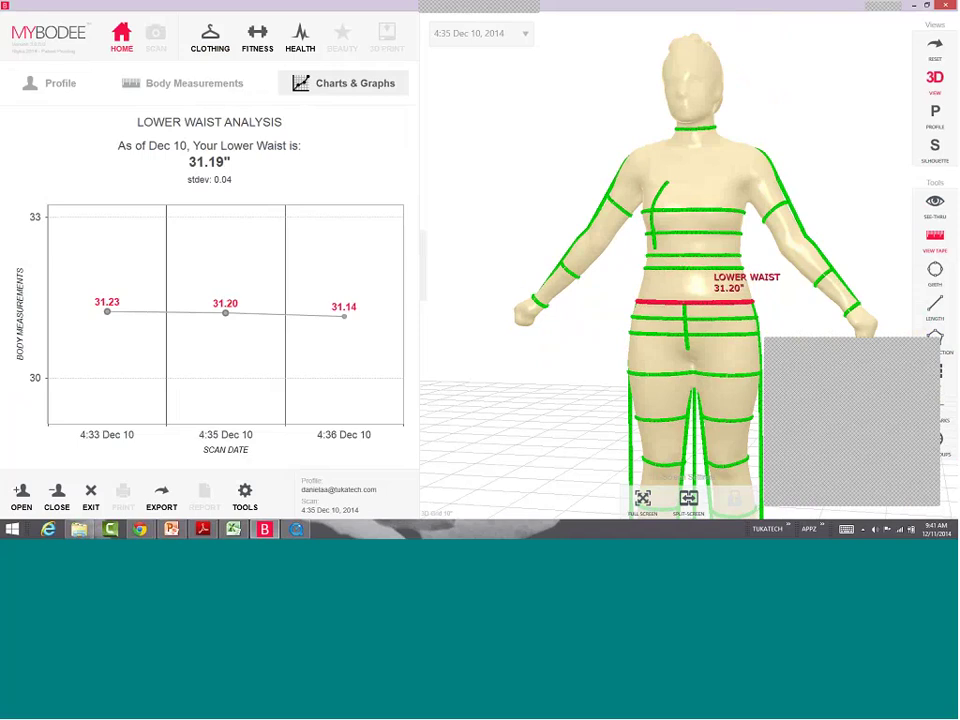
pyautogui.moveTo(525, 386); pyautogui.dragTo(518, 375)
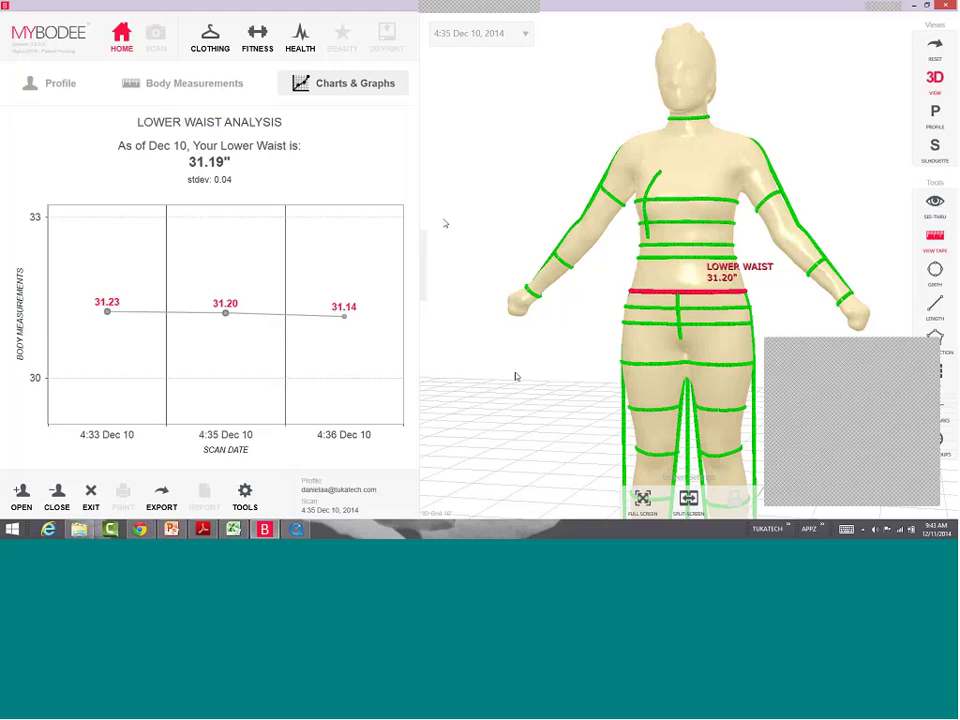
# Step: Display the body measurements list and select the Crotch Height measurement
pyautogui.click(225, 315)
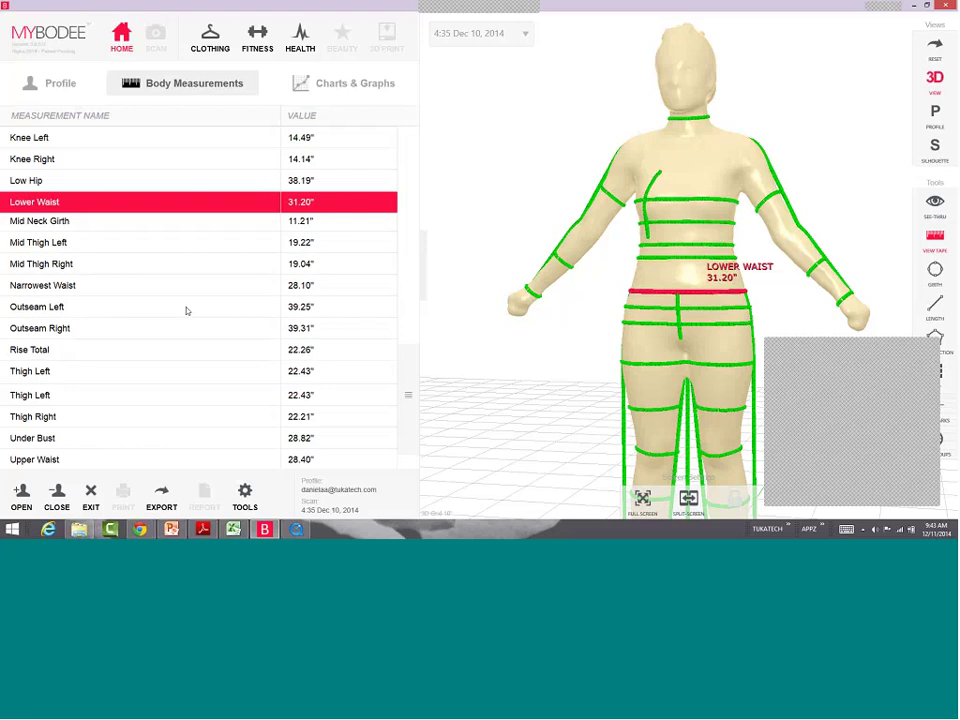
pyautogui.scroll(-1, 186, 311)
pyautogui.scroll(5, 220, 326)
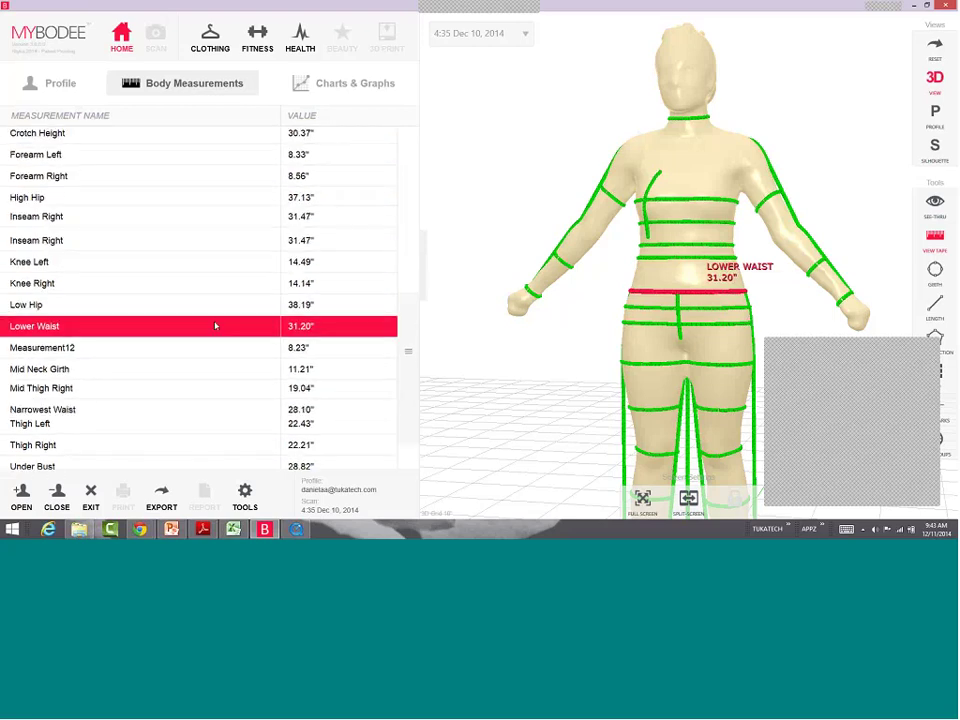
pyautogui.click(71, 256)
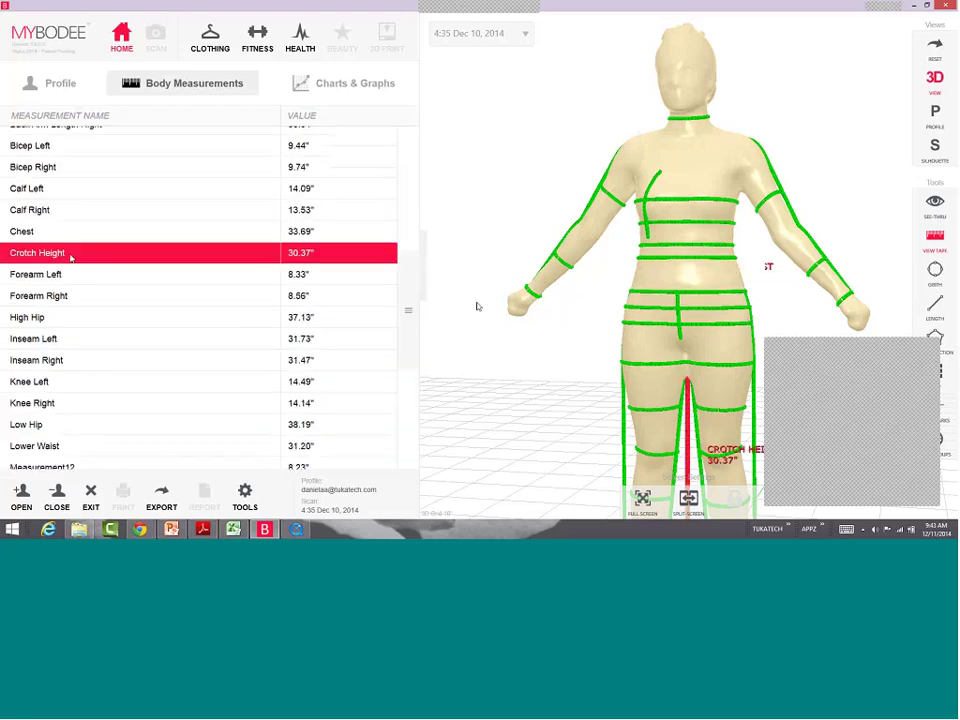
# Step: Examine the crotch height on the body in see-through display, restore the solid body, and select the left inseam
pyautogui.click(935, 201)
pyautogui.scroll(3, 769, 268)
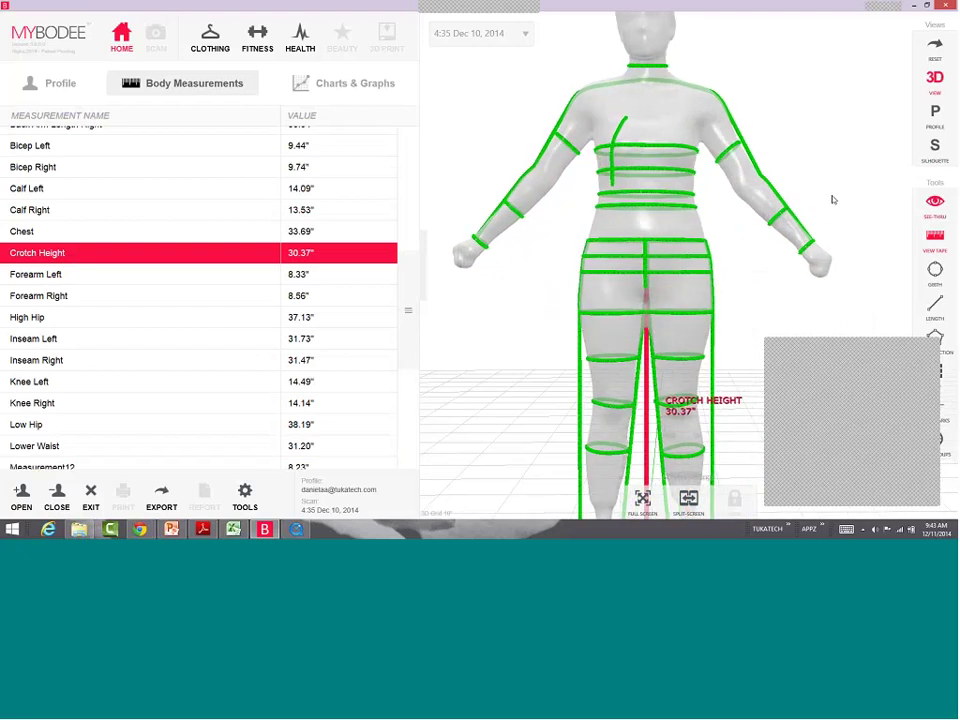
pyautogui.click(935, 202)
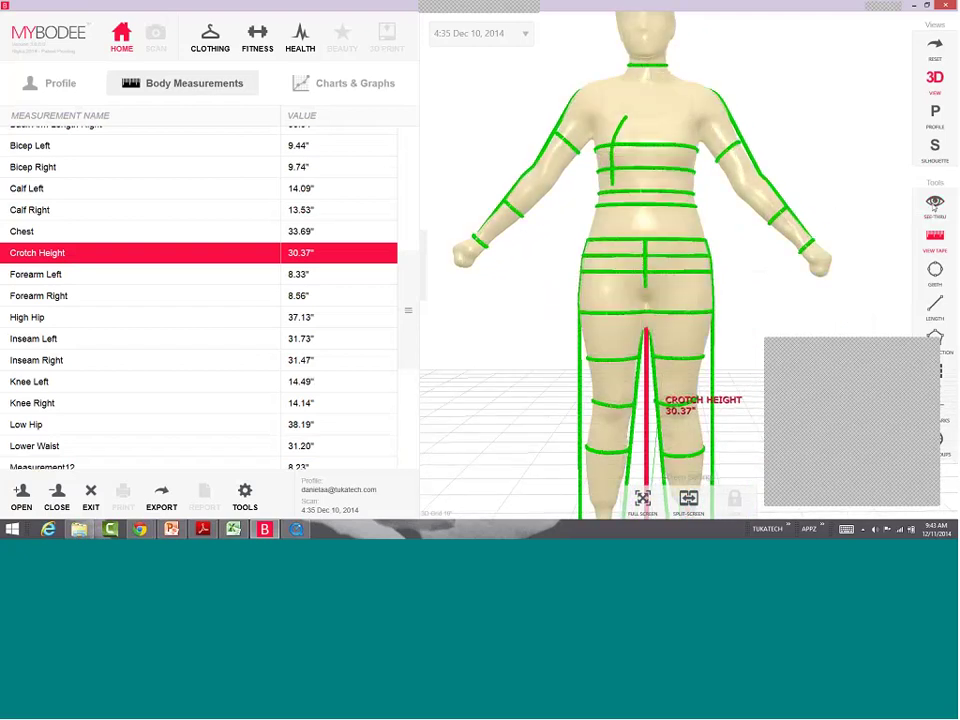
pyautogui.click(937, 203)
pyautogui.click(934, 203)
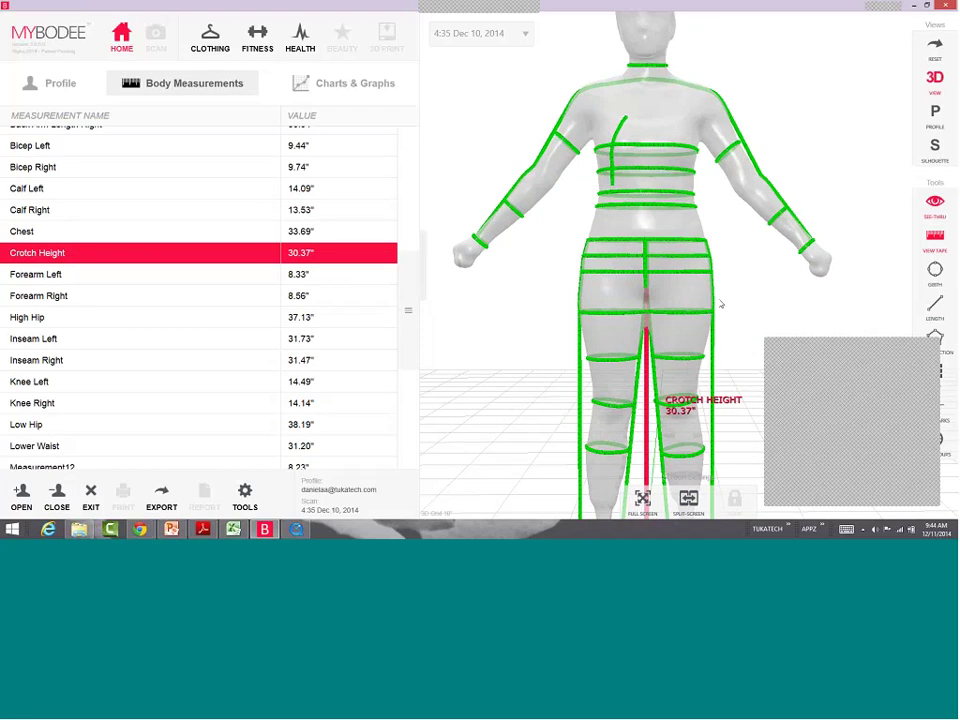
pyautogui.moveTo(720, 304); pyautogui.dragTo(652, 321)
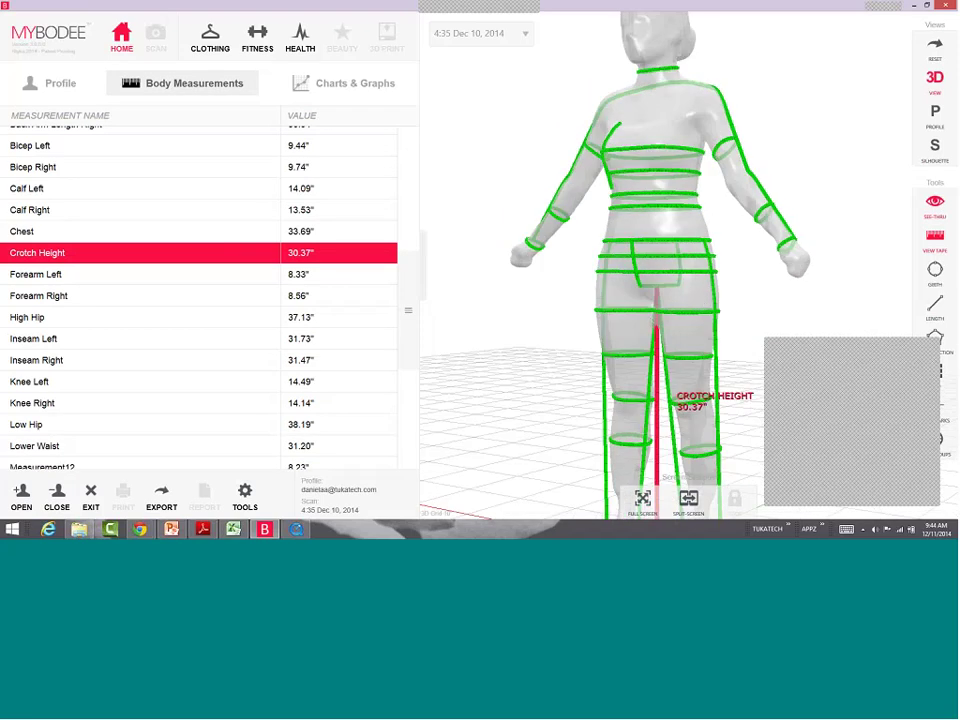
pyautogui.moveTo(621, 299); pyautogui.dragTo(700, 300)
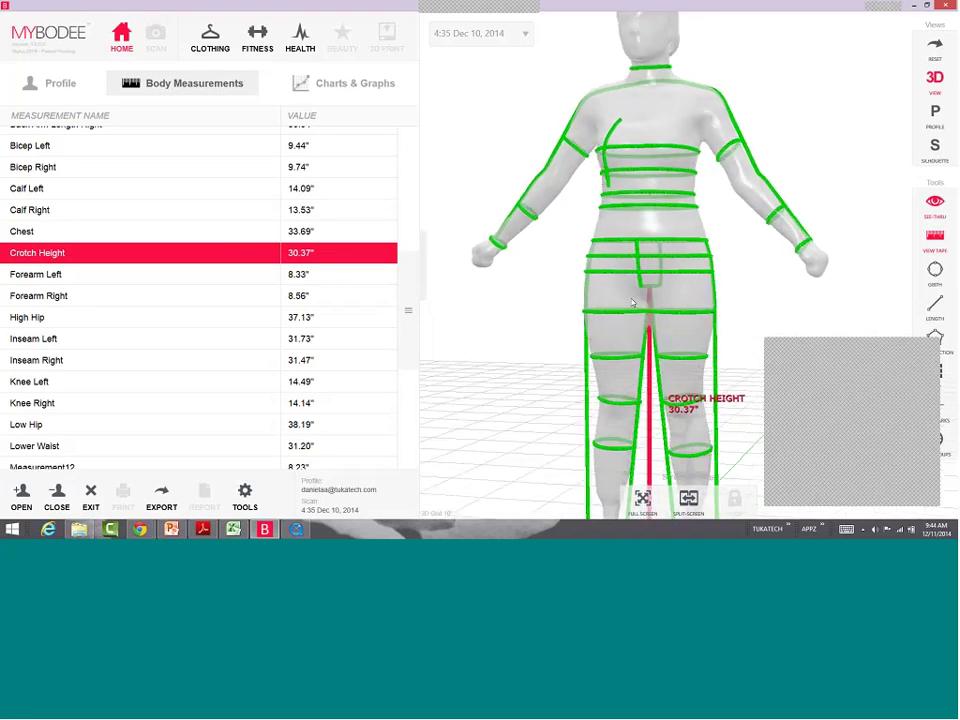
pyautogui.click(934, 203)
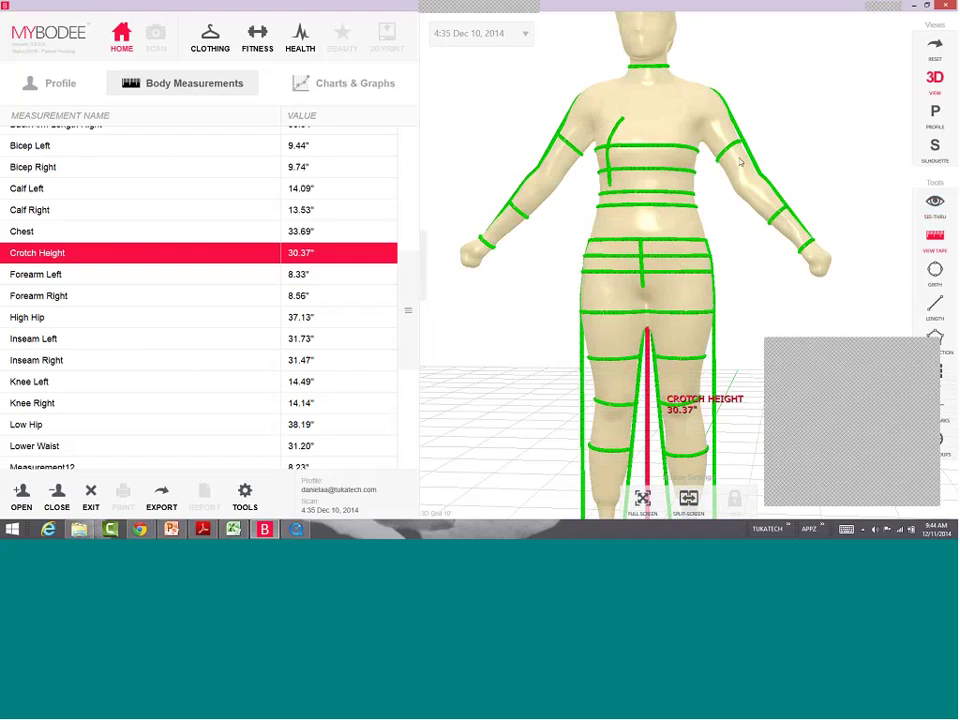
pyautogui.click(662, 466)
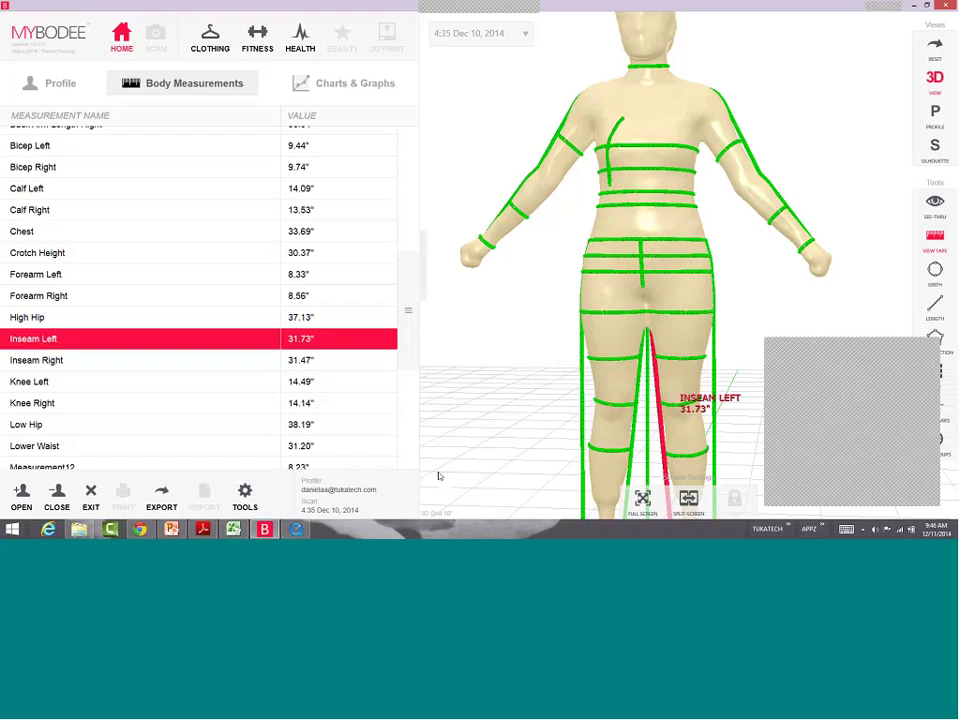
# Step: Switch to Adobe Reader and view the sensor, turntable and computer requirements in MyBodee_Hardware_Specs.pdf
pyautogui.click(202, 529)
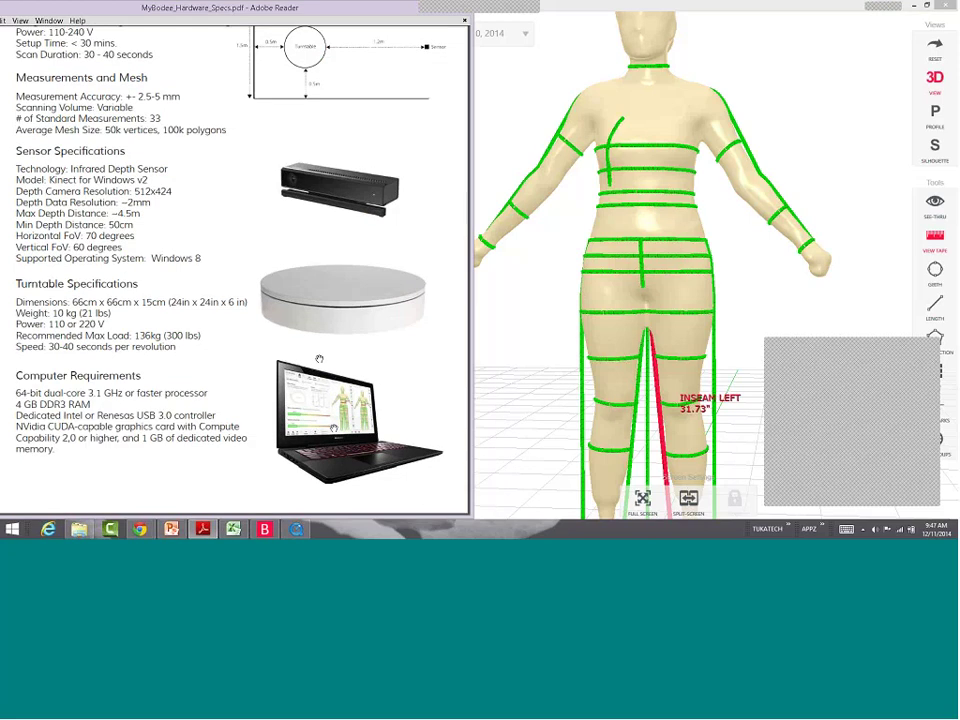
pyautogui.scroll(1, 357, 420)
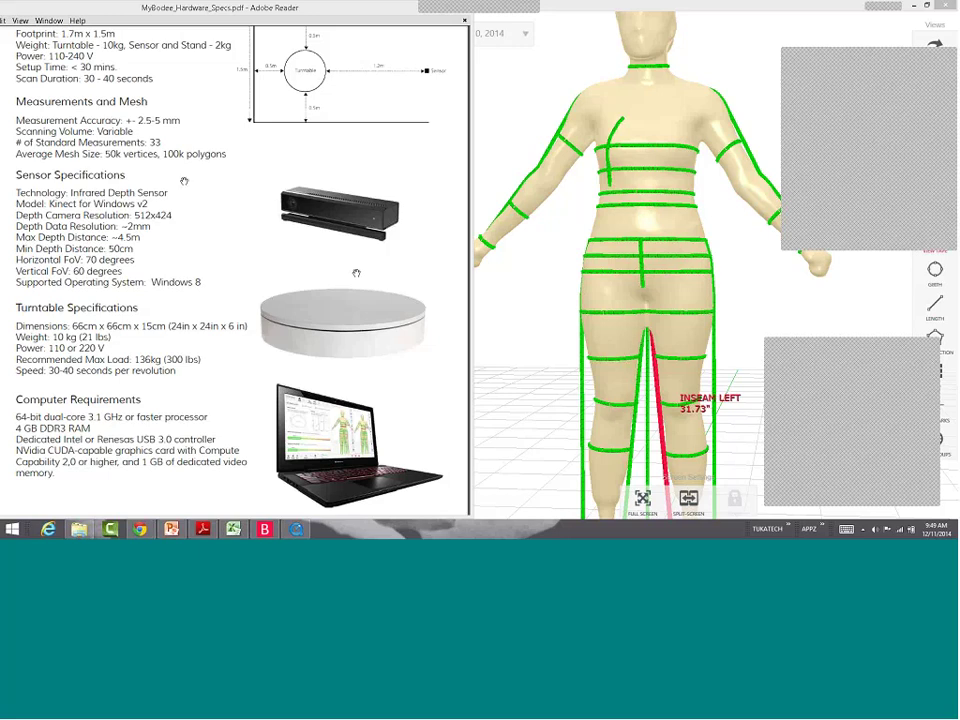
# Step: Switch back to MyBodee, view the list of profiles available for loading, and close it without loading one
pyautogui.click(717, 5)
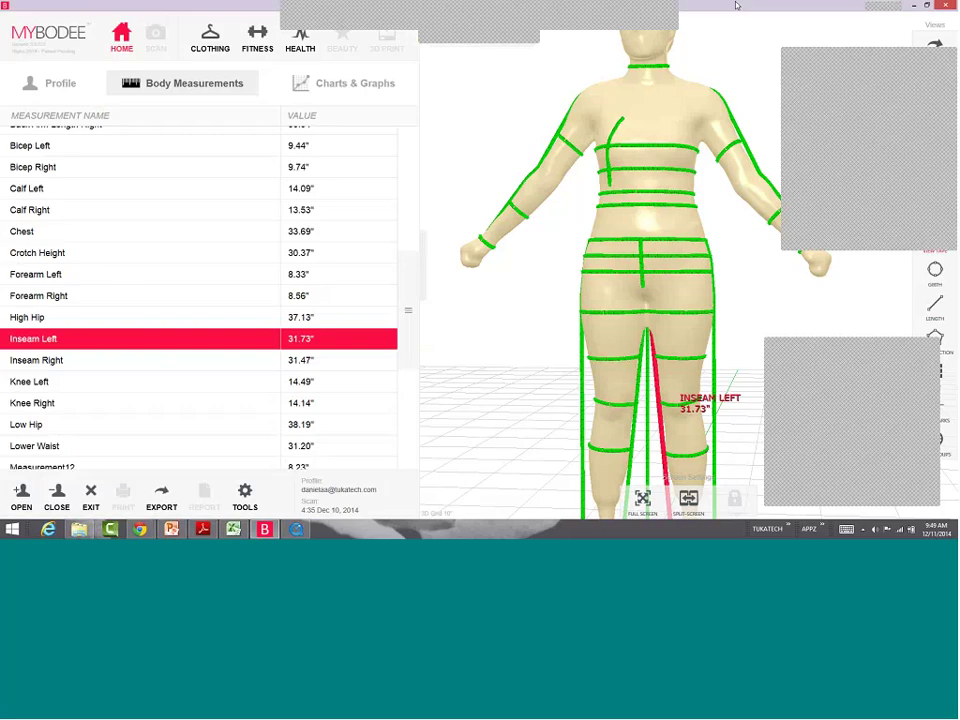
pyautogui.click(21, 494)
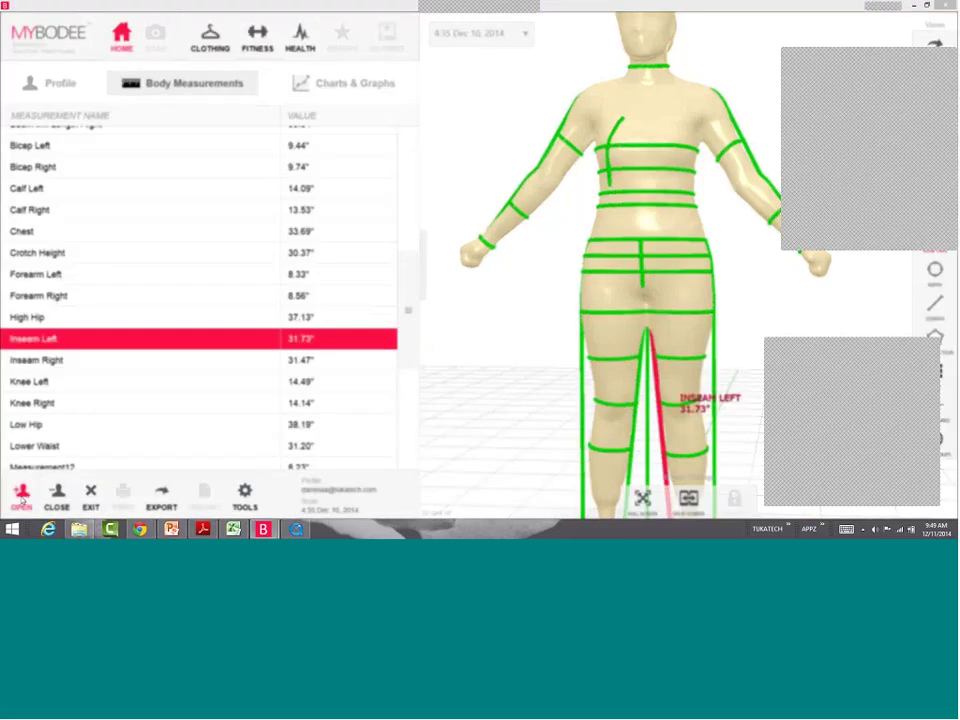
pyautogui.click(180, 480)
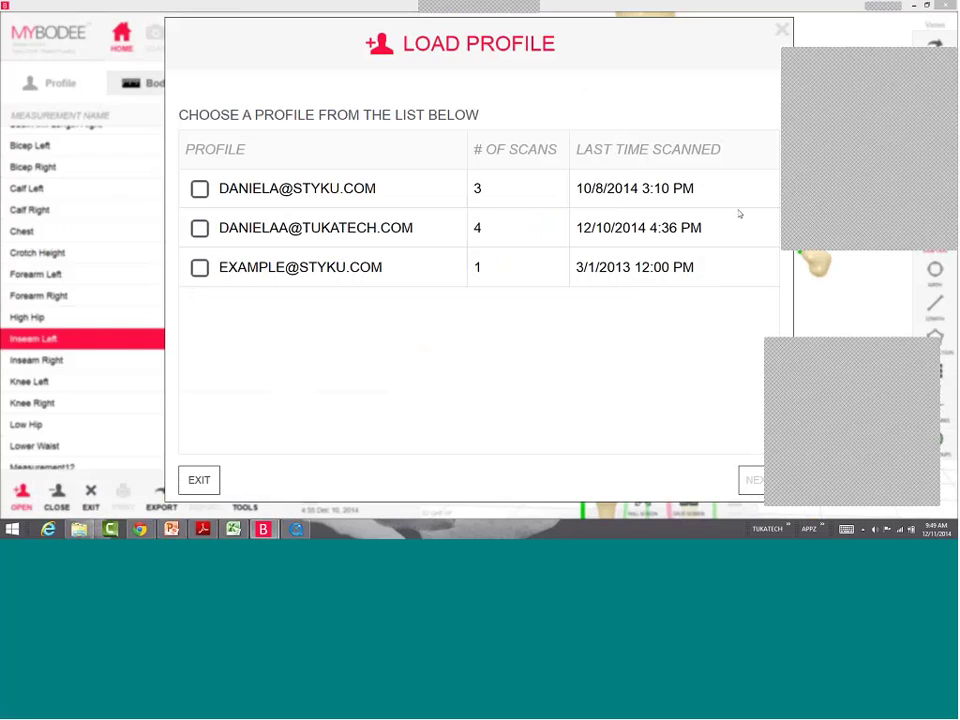
pyautogui.click(784, 31)
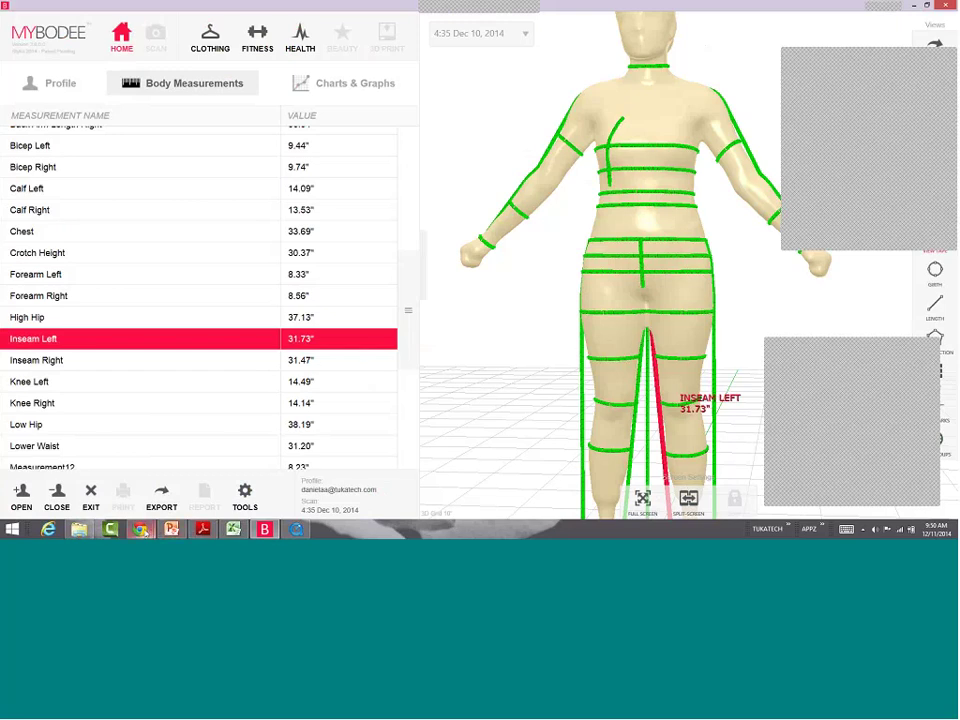
# Step: Bring the hardware specs PDF back up, view the Fashion, Clothing and Footwear webinar page in Chrome, and minimize that window
pyautogui.moveTo(140, 530)
pyautogui.click(202, 530)
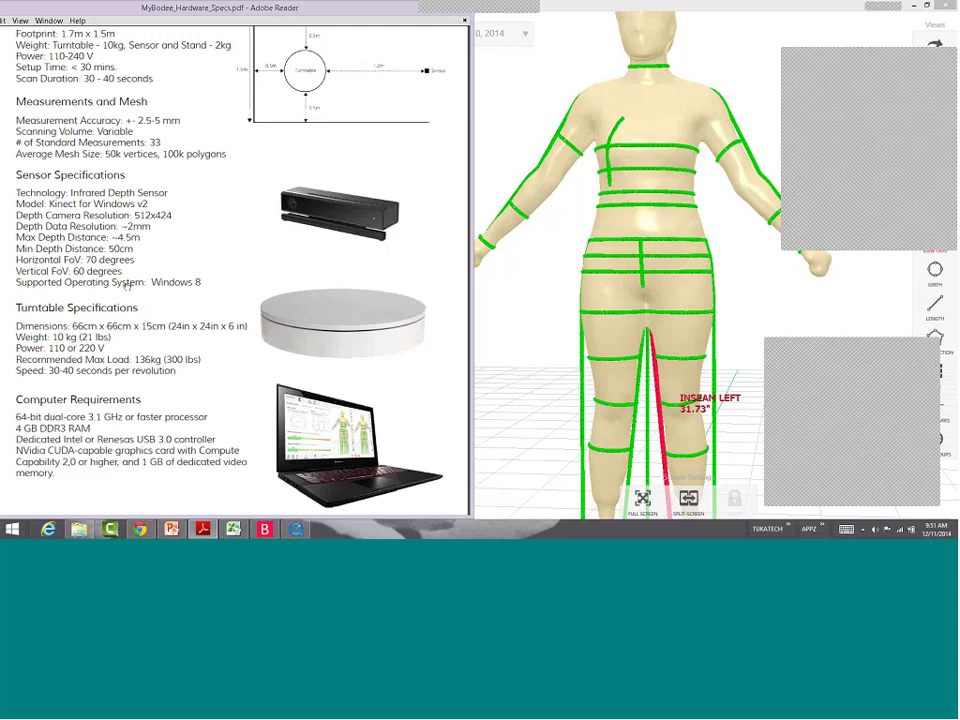
pyautogui.moveTo(140, 529)
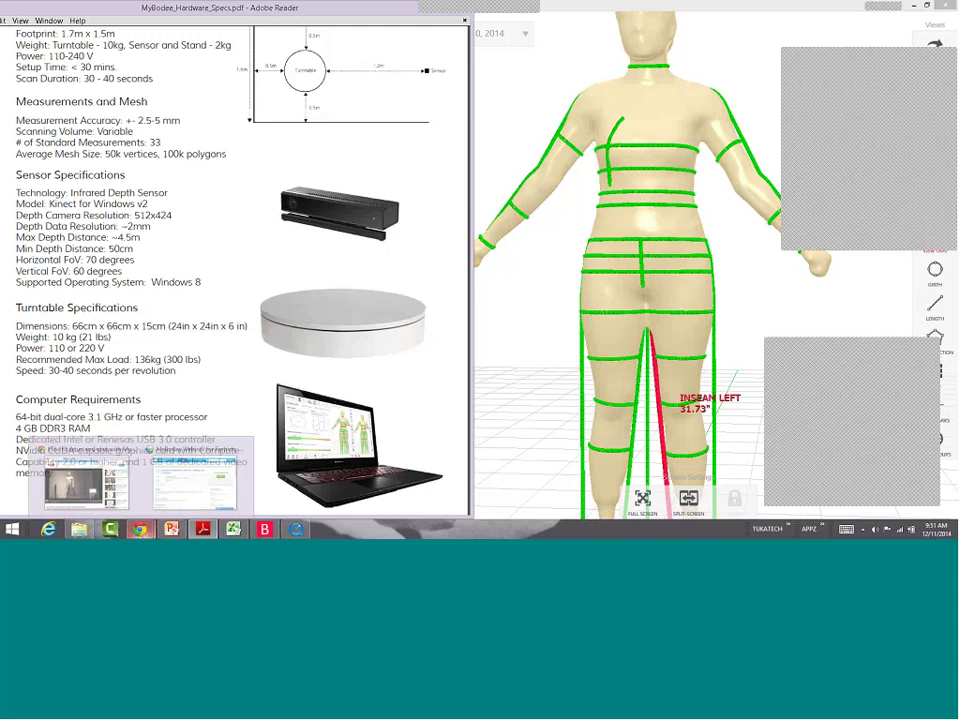
pyautogui.rightClick(180, 452)
pyautogui.press('Escape')
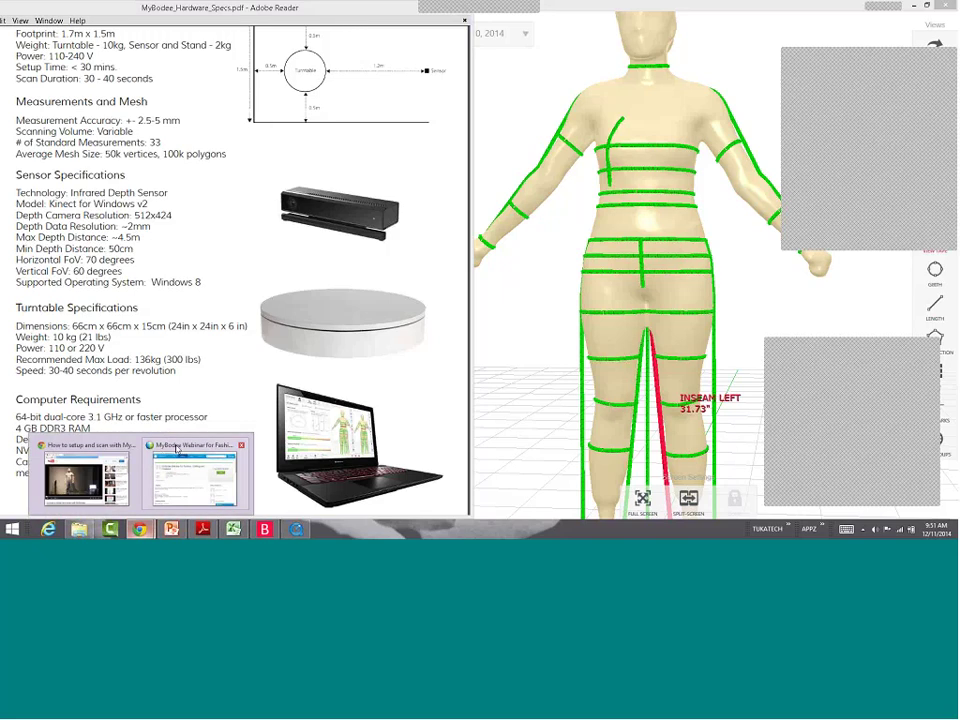
pyautogui.click(176, 449)
pyautogui.click(212, 50)
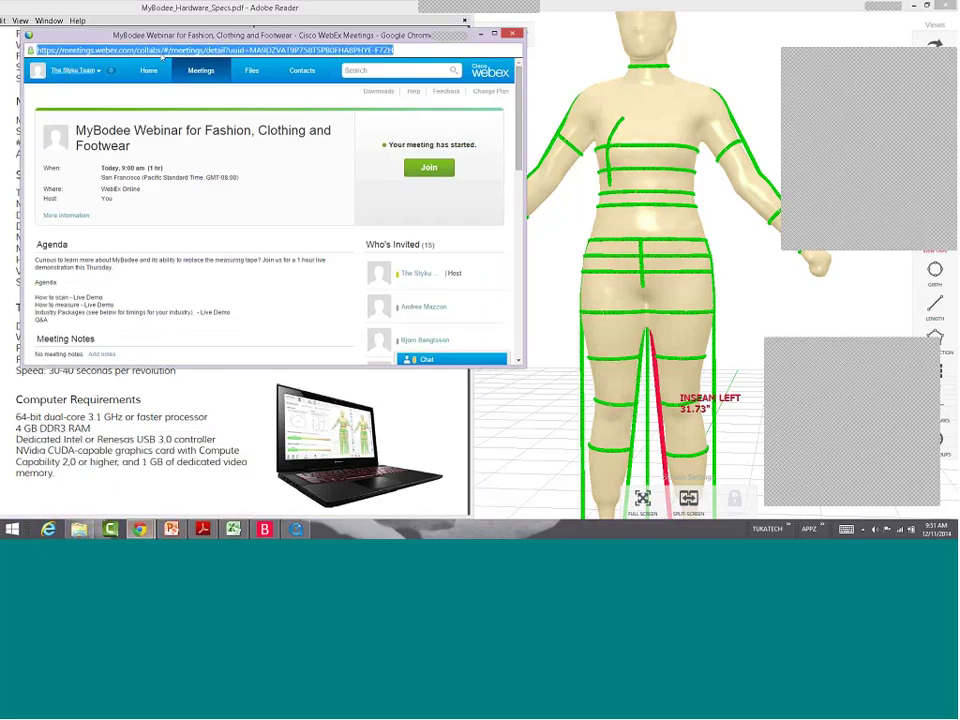
pyautogui.click(481, 34)
# Step: In the other Chrome window, view the MyBodee setup video page and the Wellness, Fitness and Health webinar page, and minimize it
pyautogui.moveTo(140, 529)
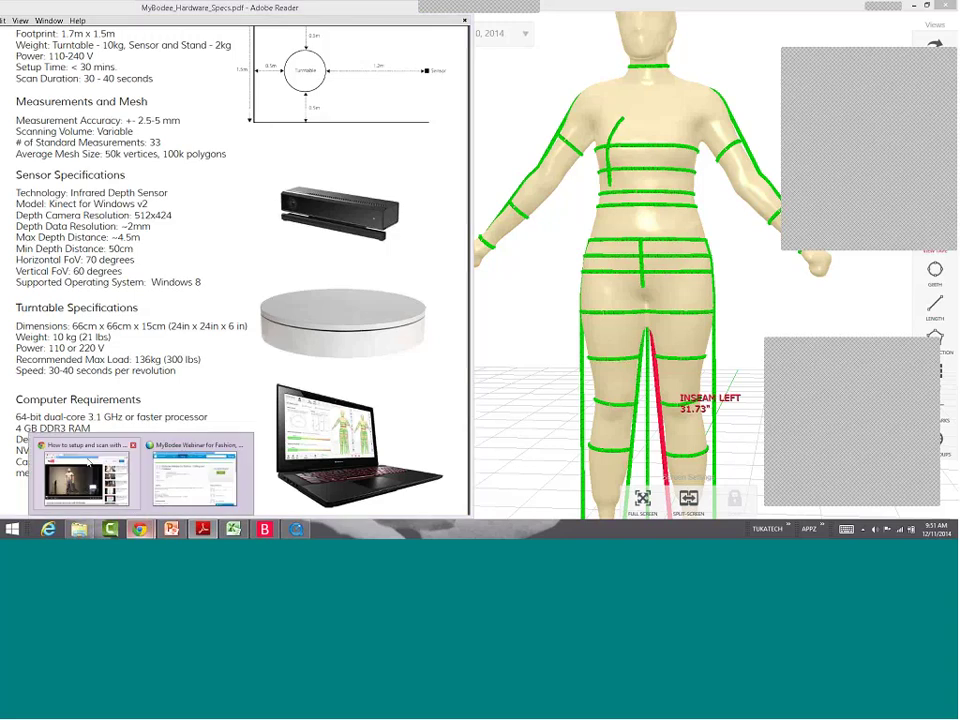
pyautogui.click(87, 449)
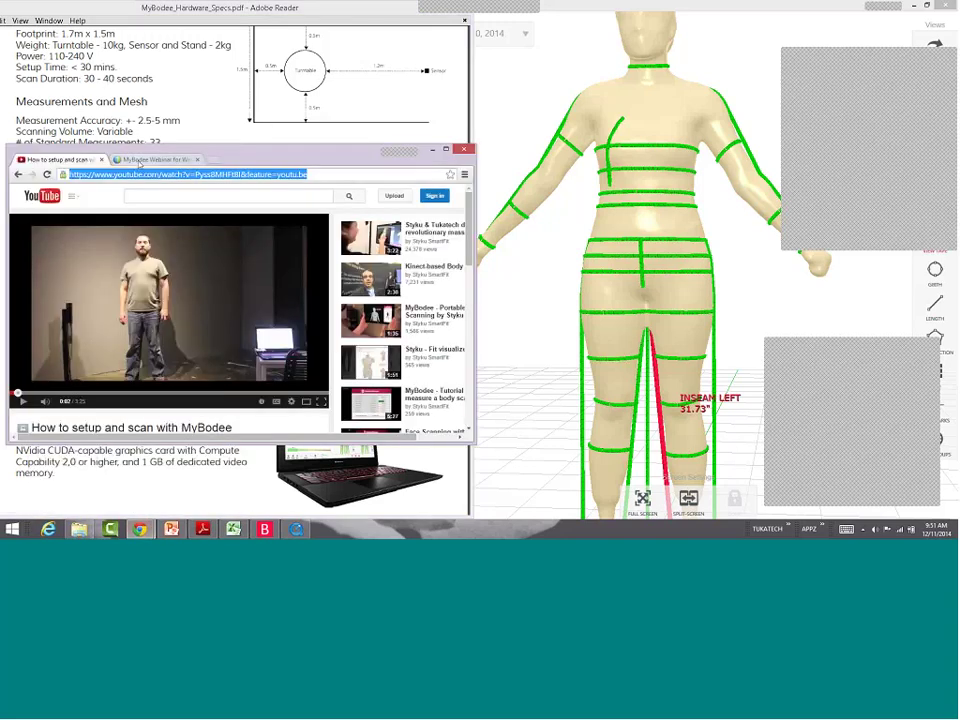
pyautogui.click(150, 159)
pyautogui.click(826, 488)
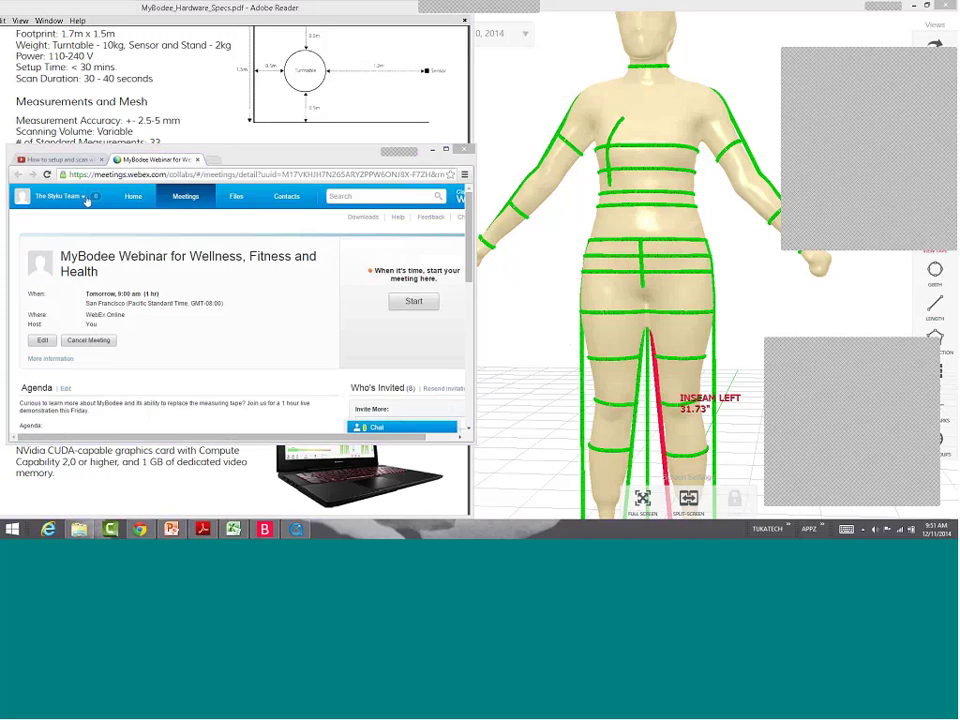
pyautogui.click(60, 159)
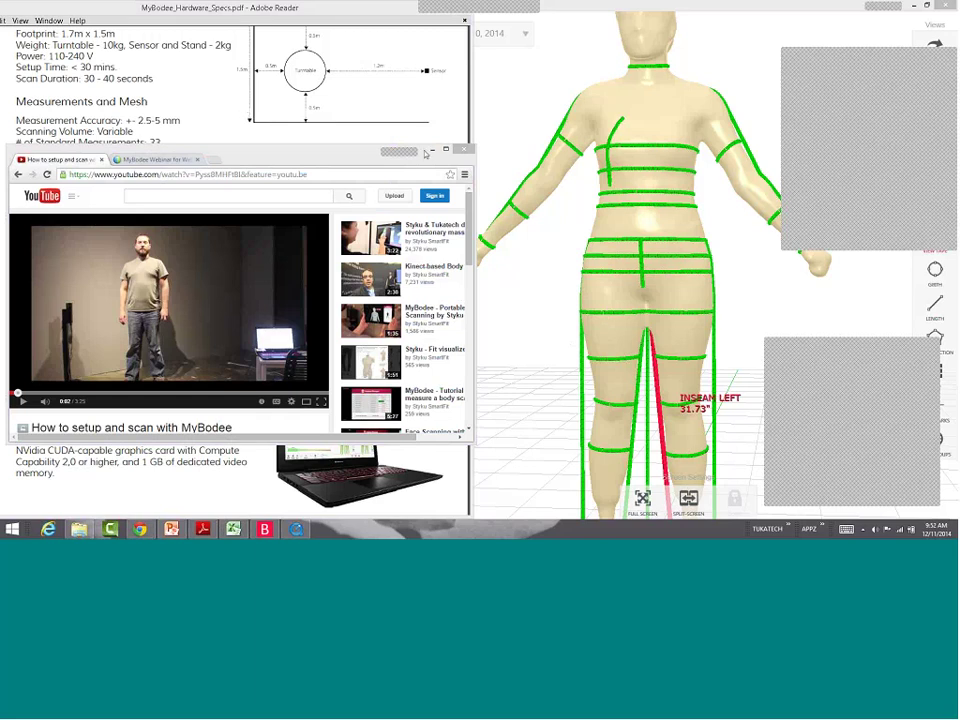
pyautogui.click(432, 112)
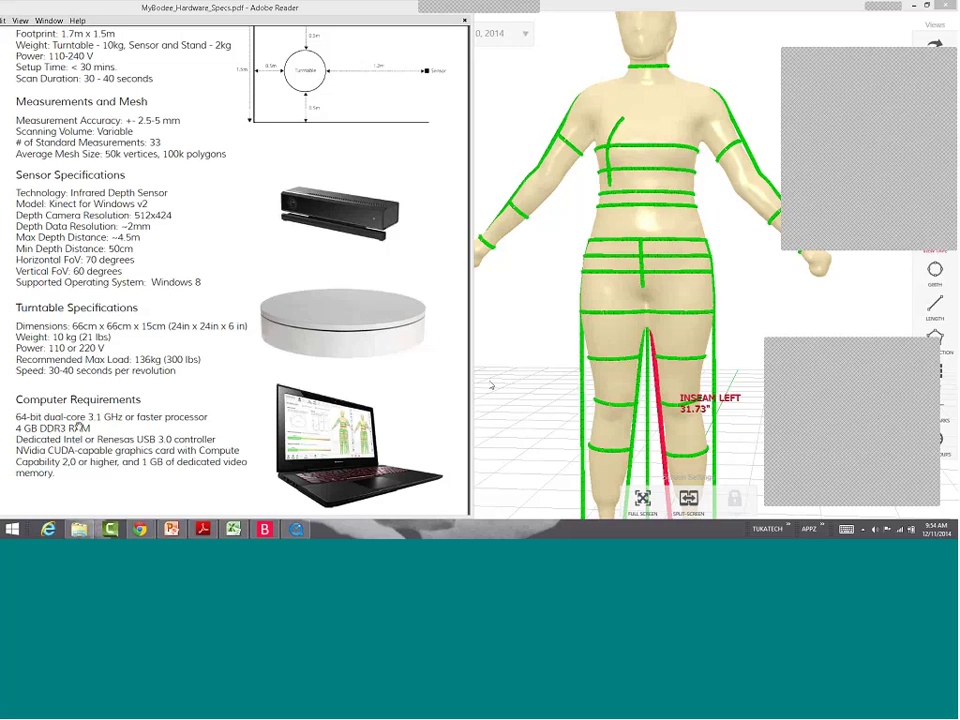
# Step: Restore the Chrome window with the setup video, show the Wellness, Fitness and Health webinar page again, and minimize the window
pyautogui.moveTo(140, 529)
pyautogui.click(107, 462)
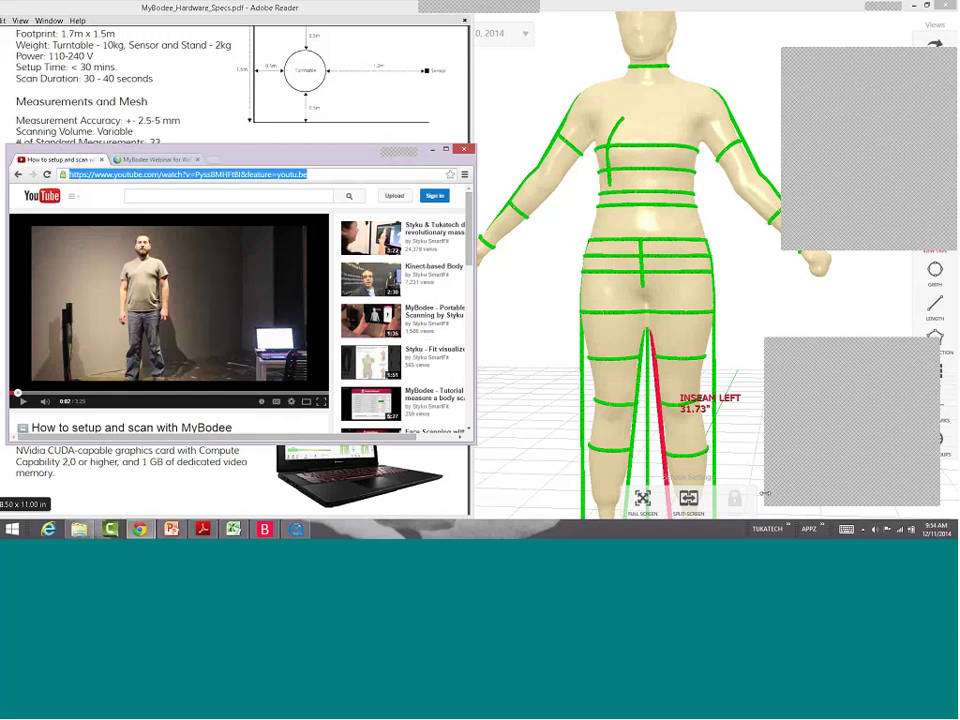
pyautogui.click(574, 370)
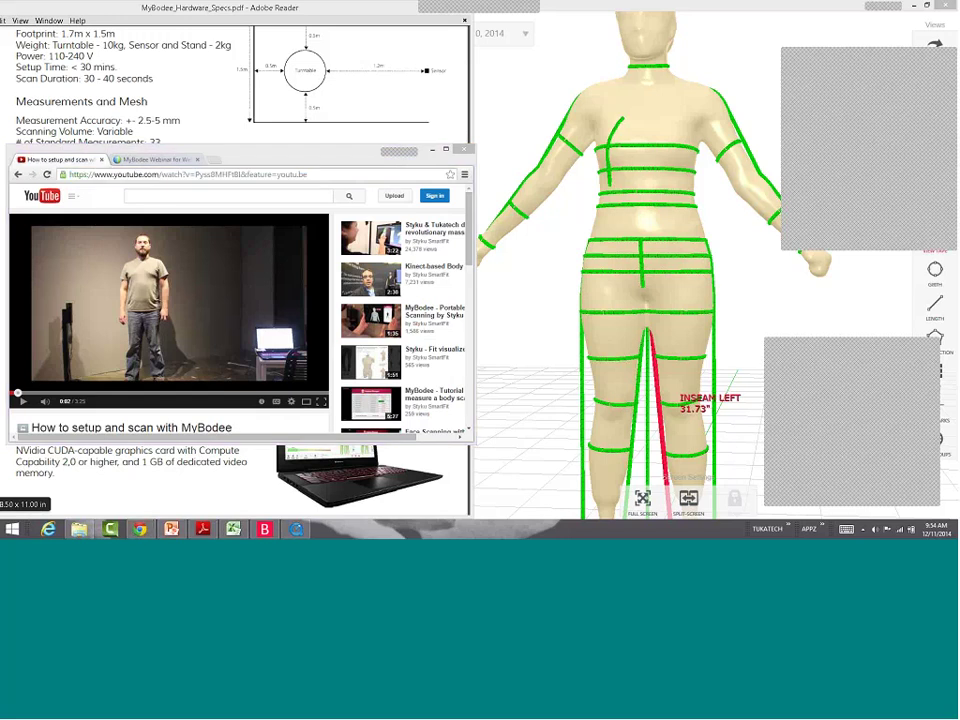
pyautogui.click(158, 160)
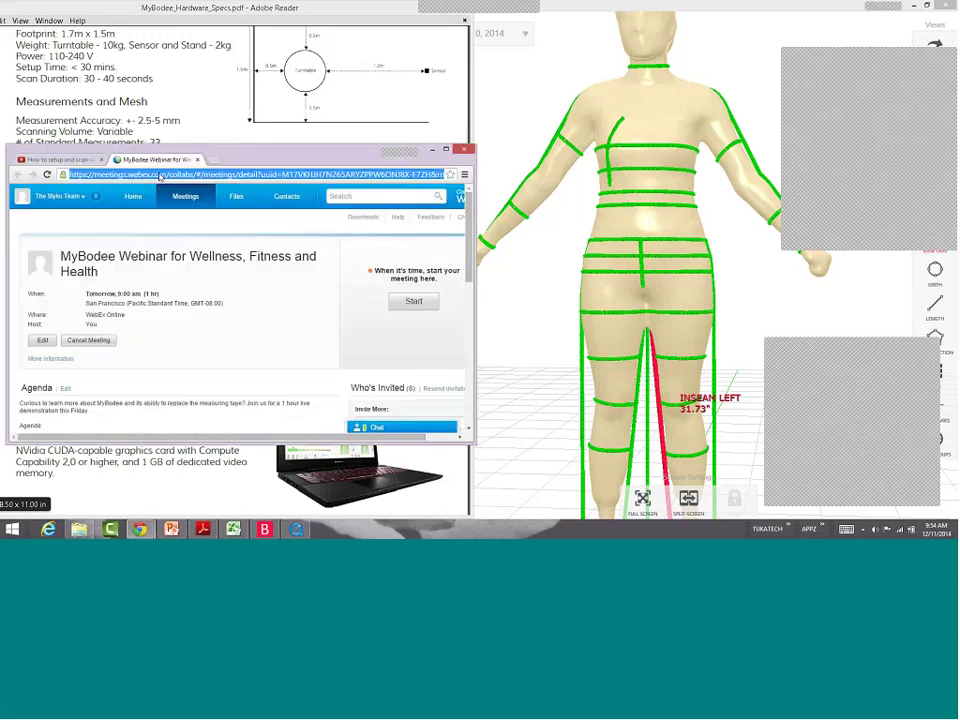
pyautogui.click(936, 444)
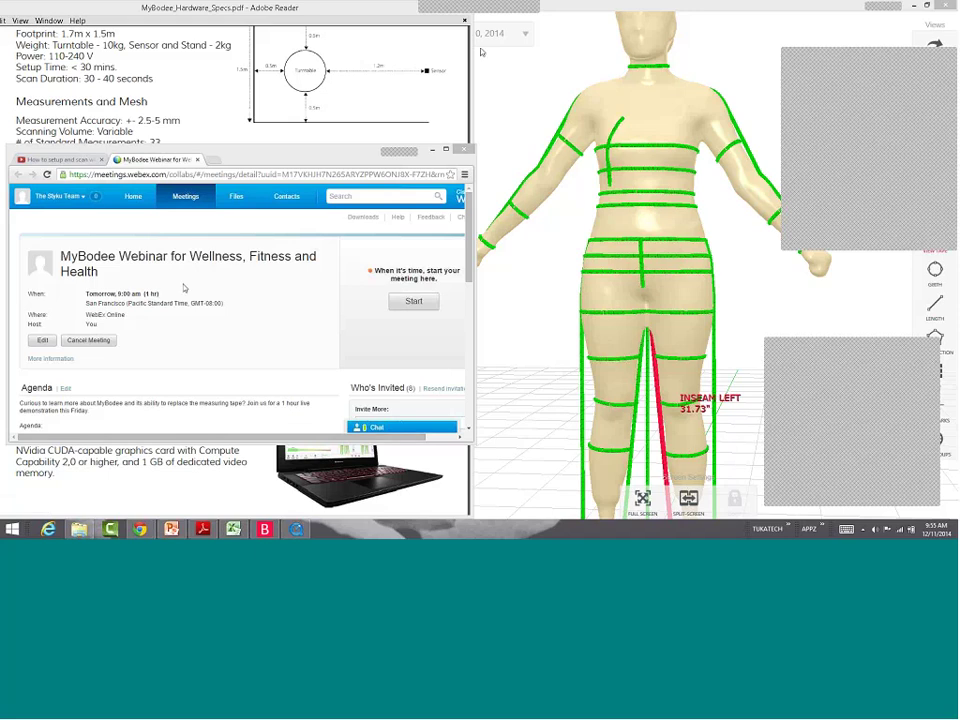
pyautogui.click(431, 149)
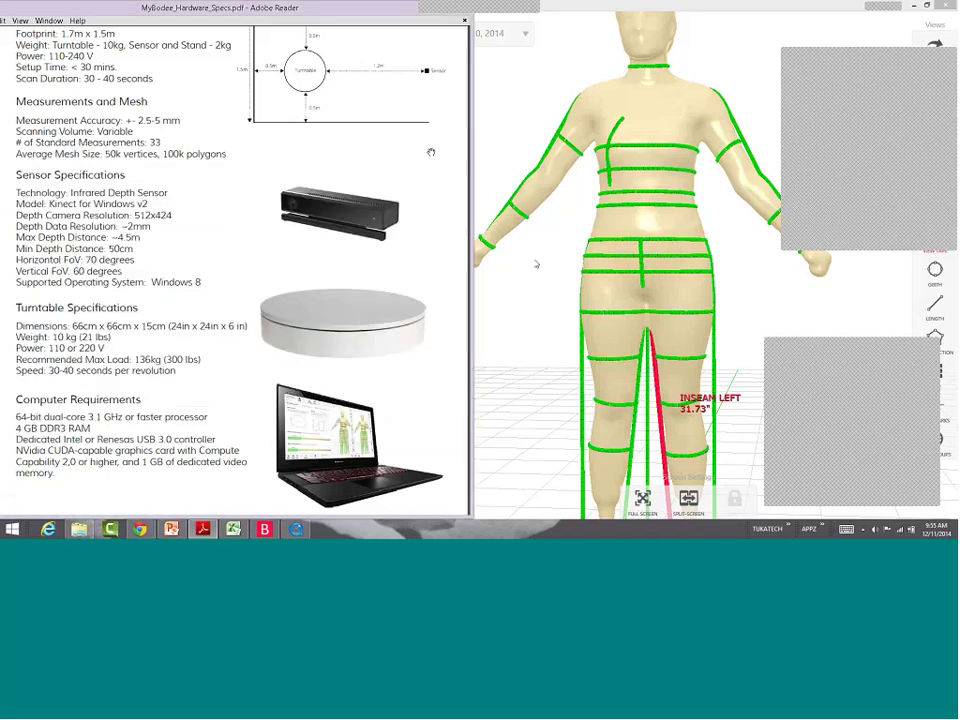